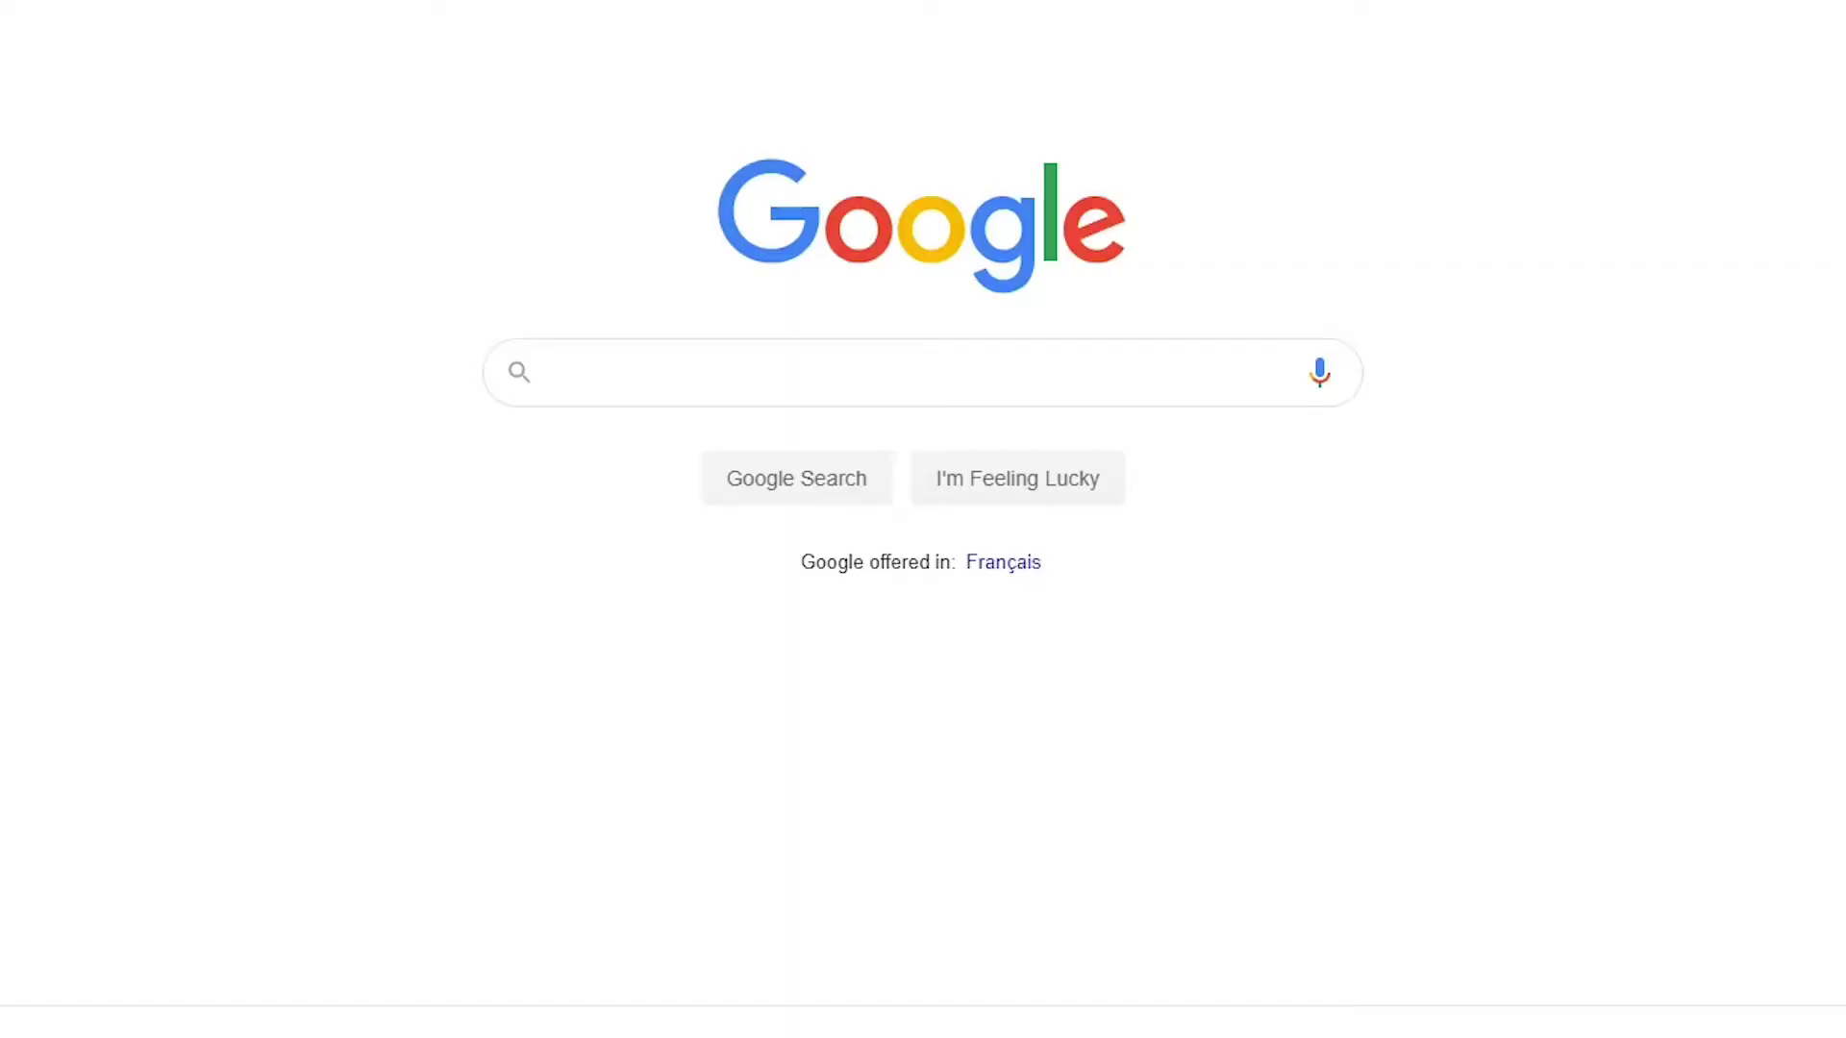
Search Google for 'Veed' to reach veed.io.
type("Veed")
key("Return")
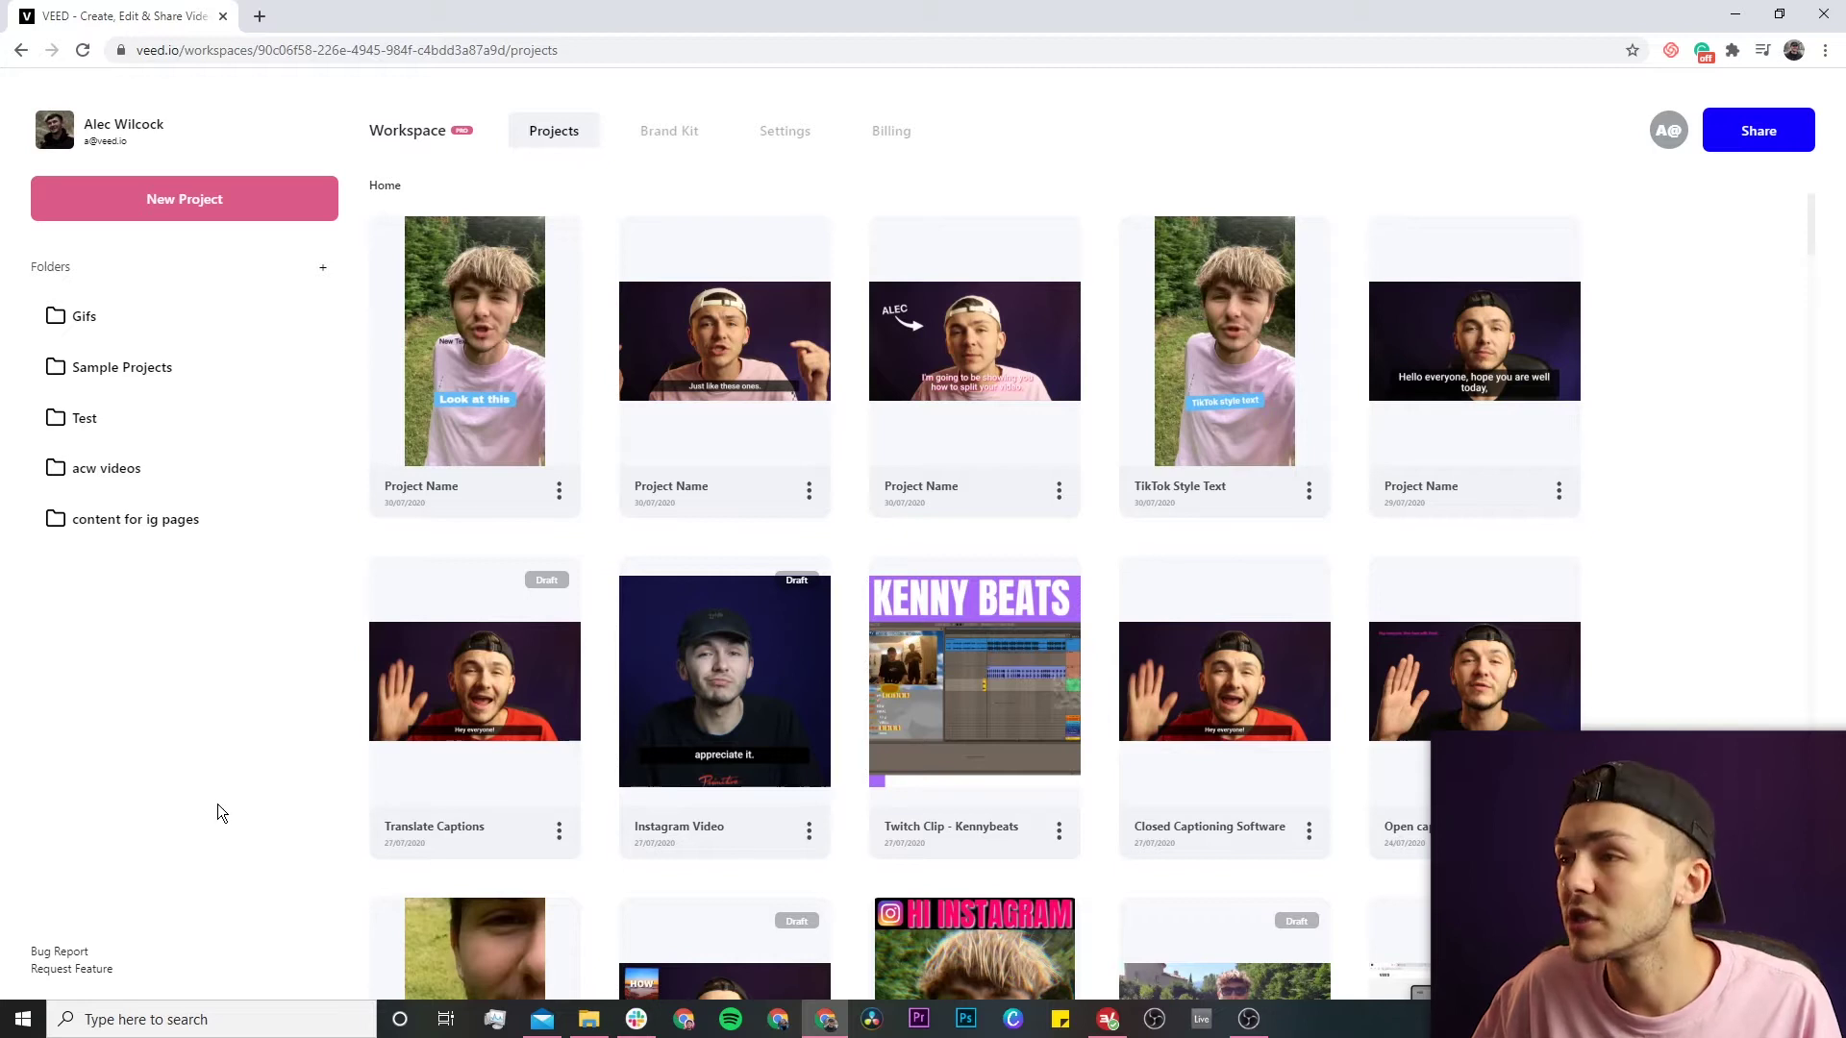
Create a new project and upload Video for LinkedIn.mp4 into it.
left_click(250, 208)
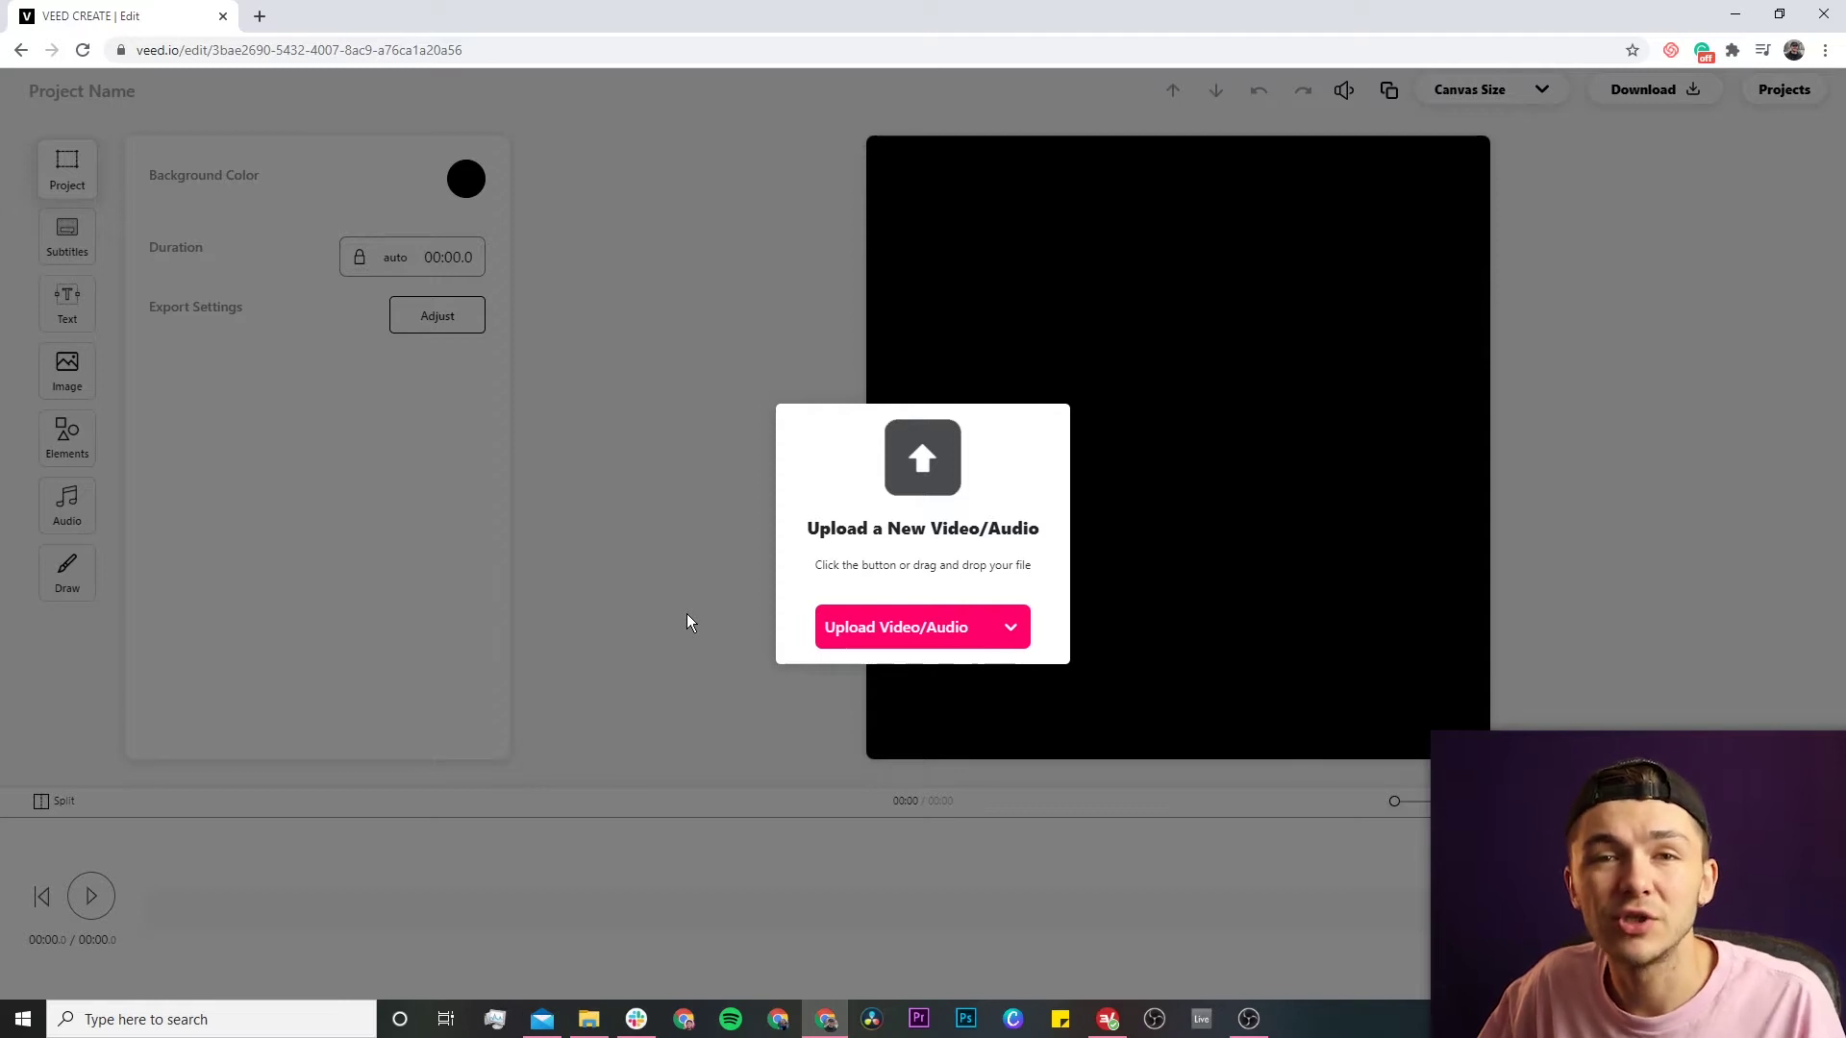
left_click(856, 627)
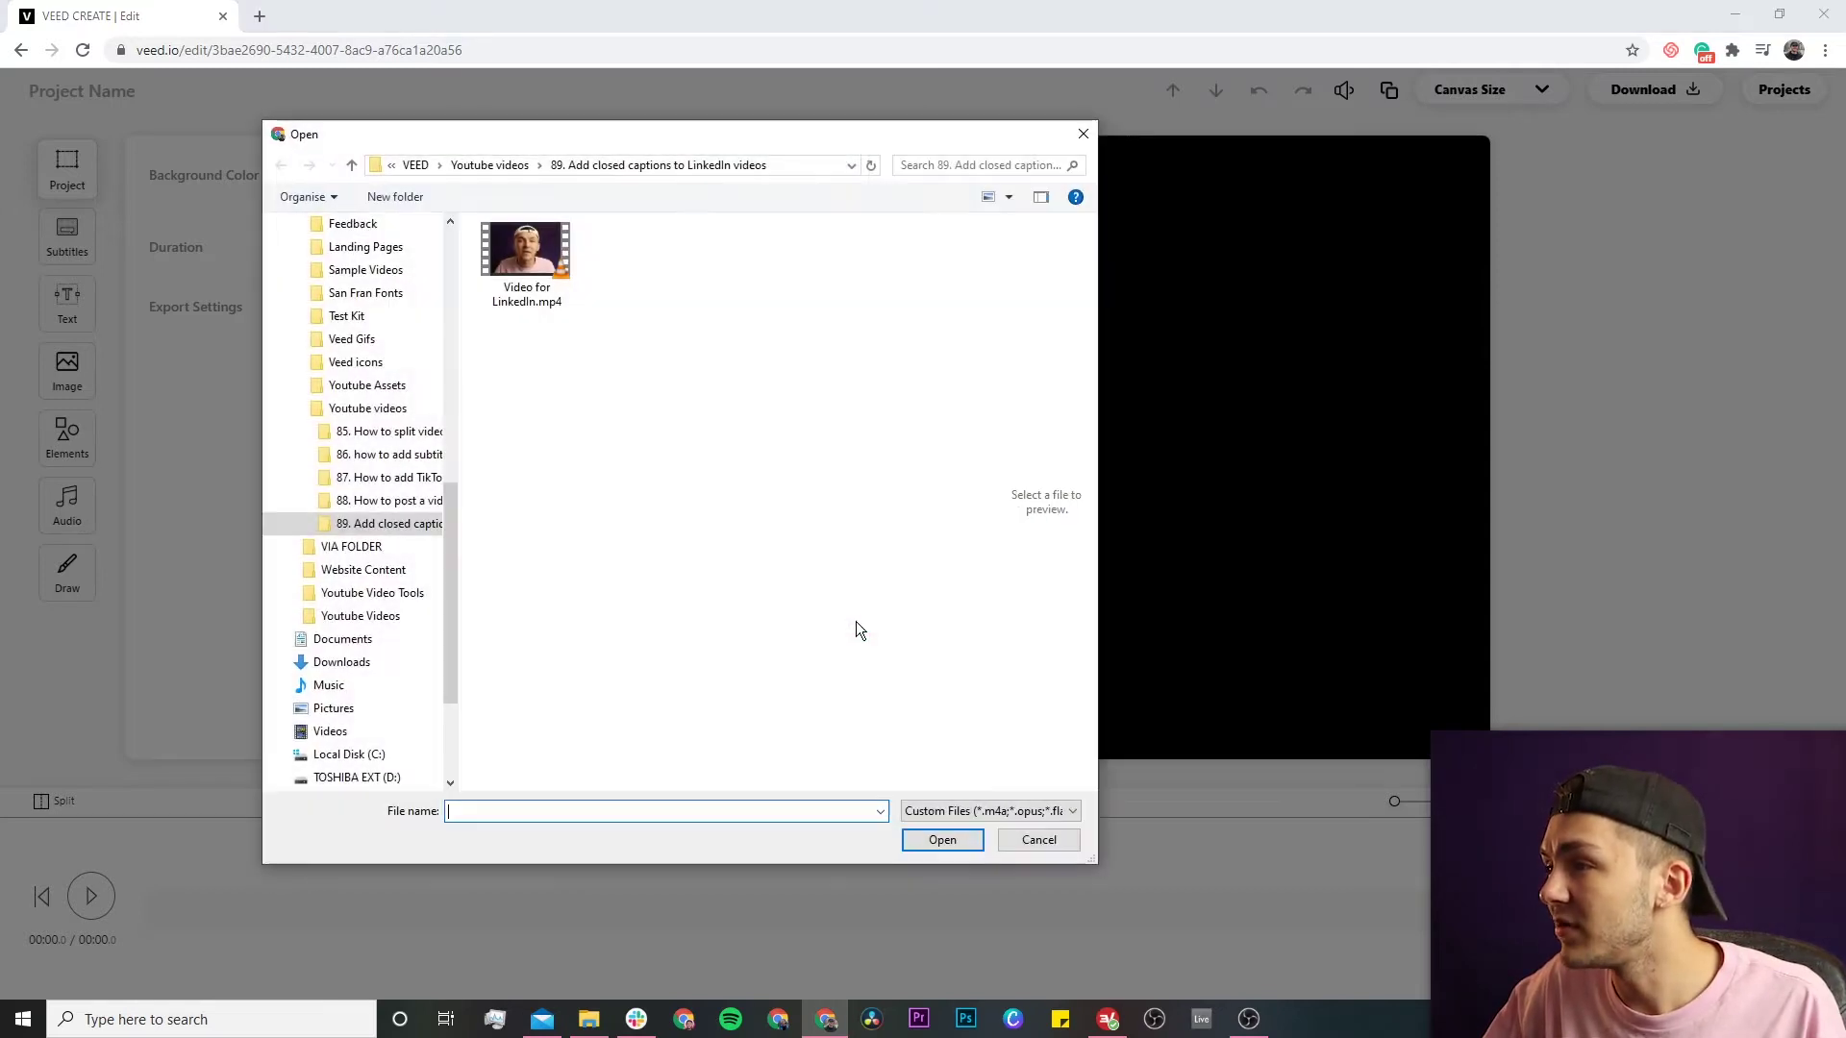
left_click(527, 258)
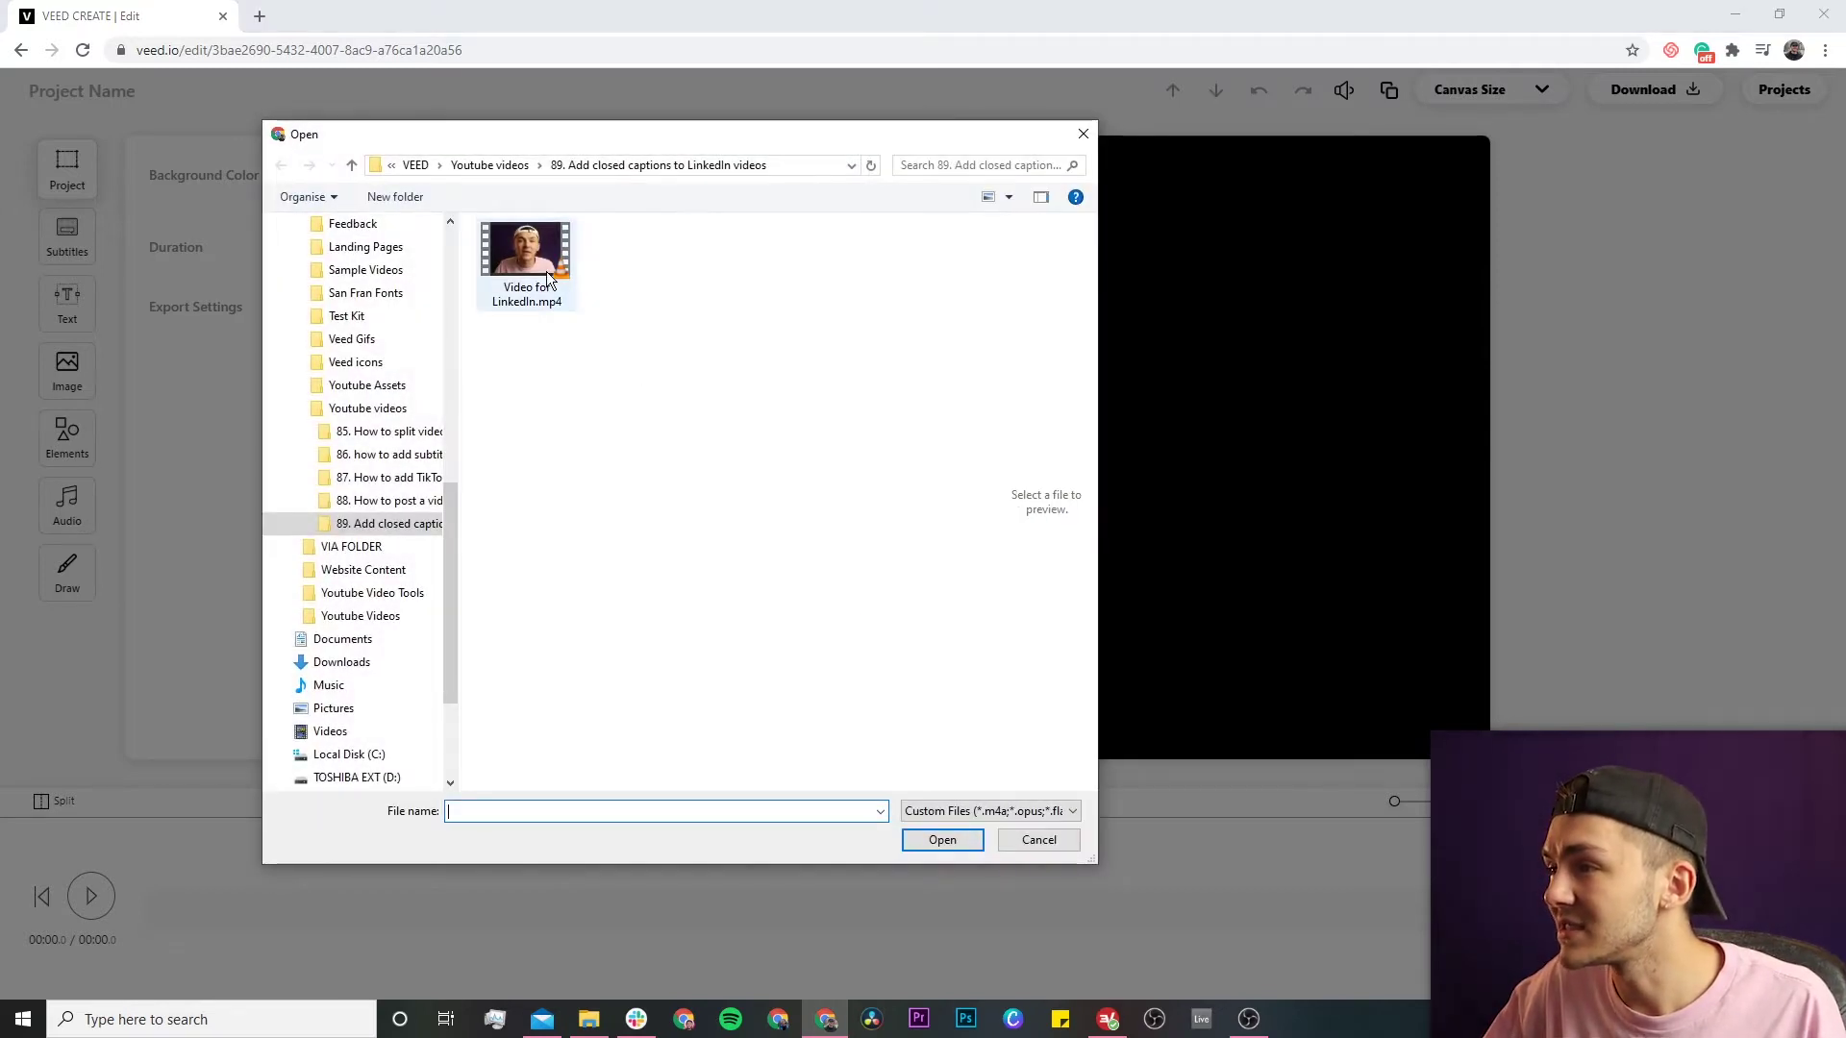
left_click(942, 841)
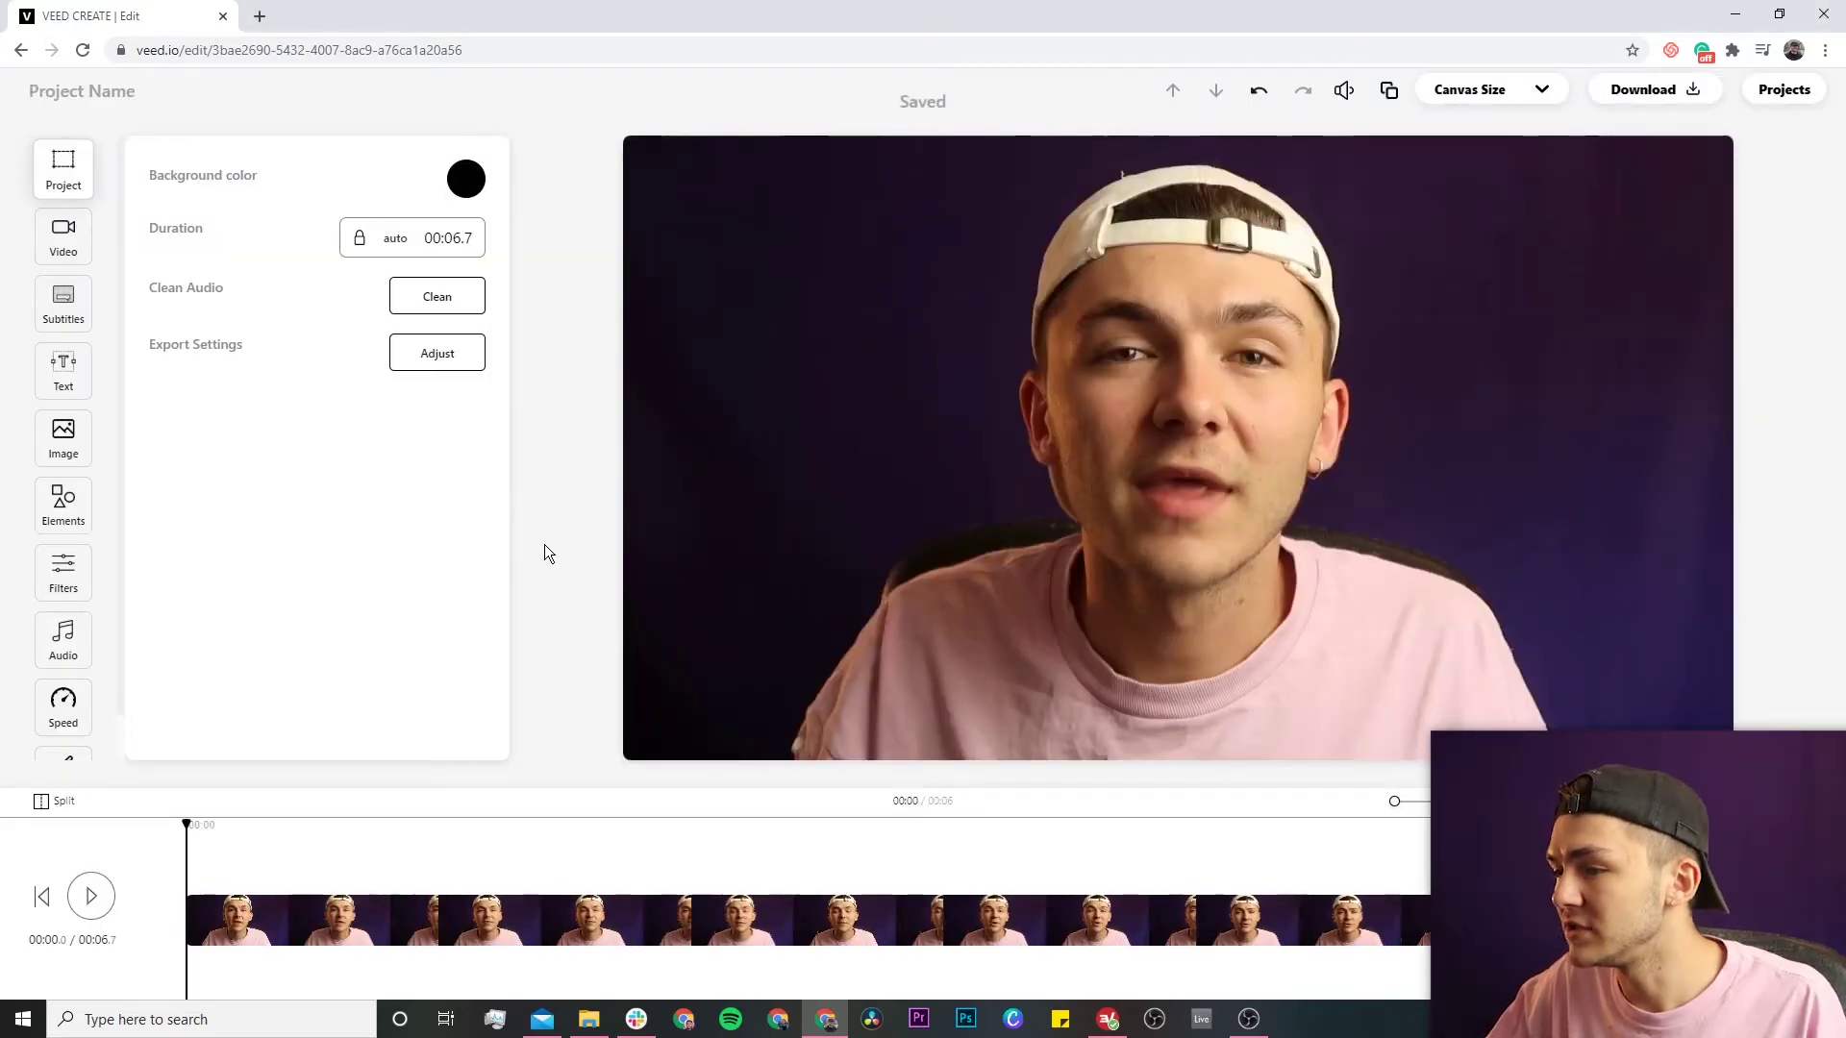
Preview the 6.7-second clip, rewind to the start, and bring up the canvas size presets.
left_click(91, 899)
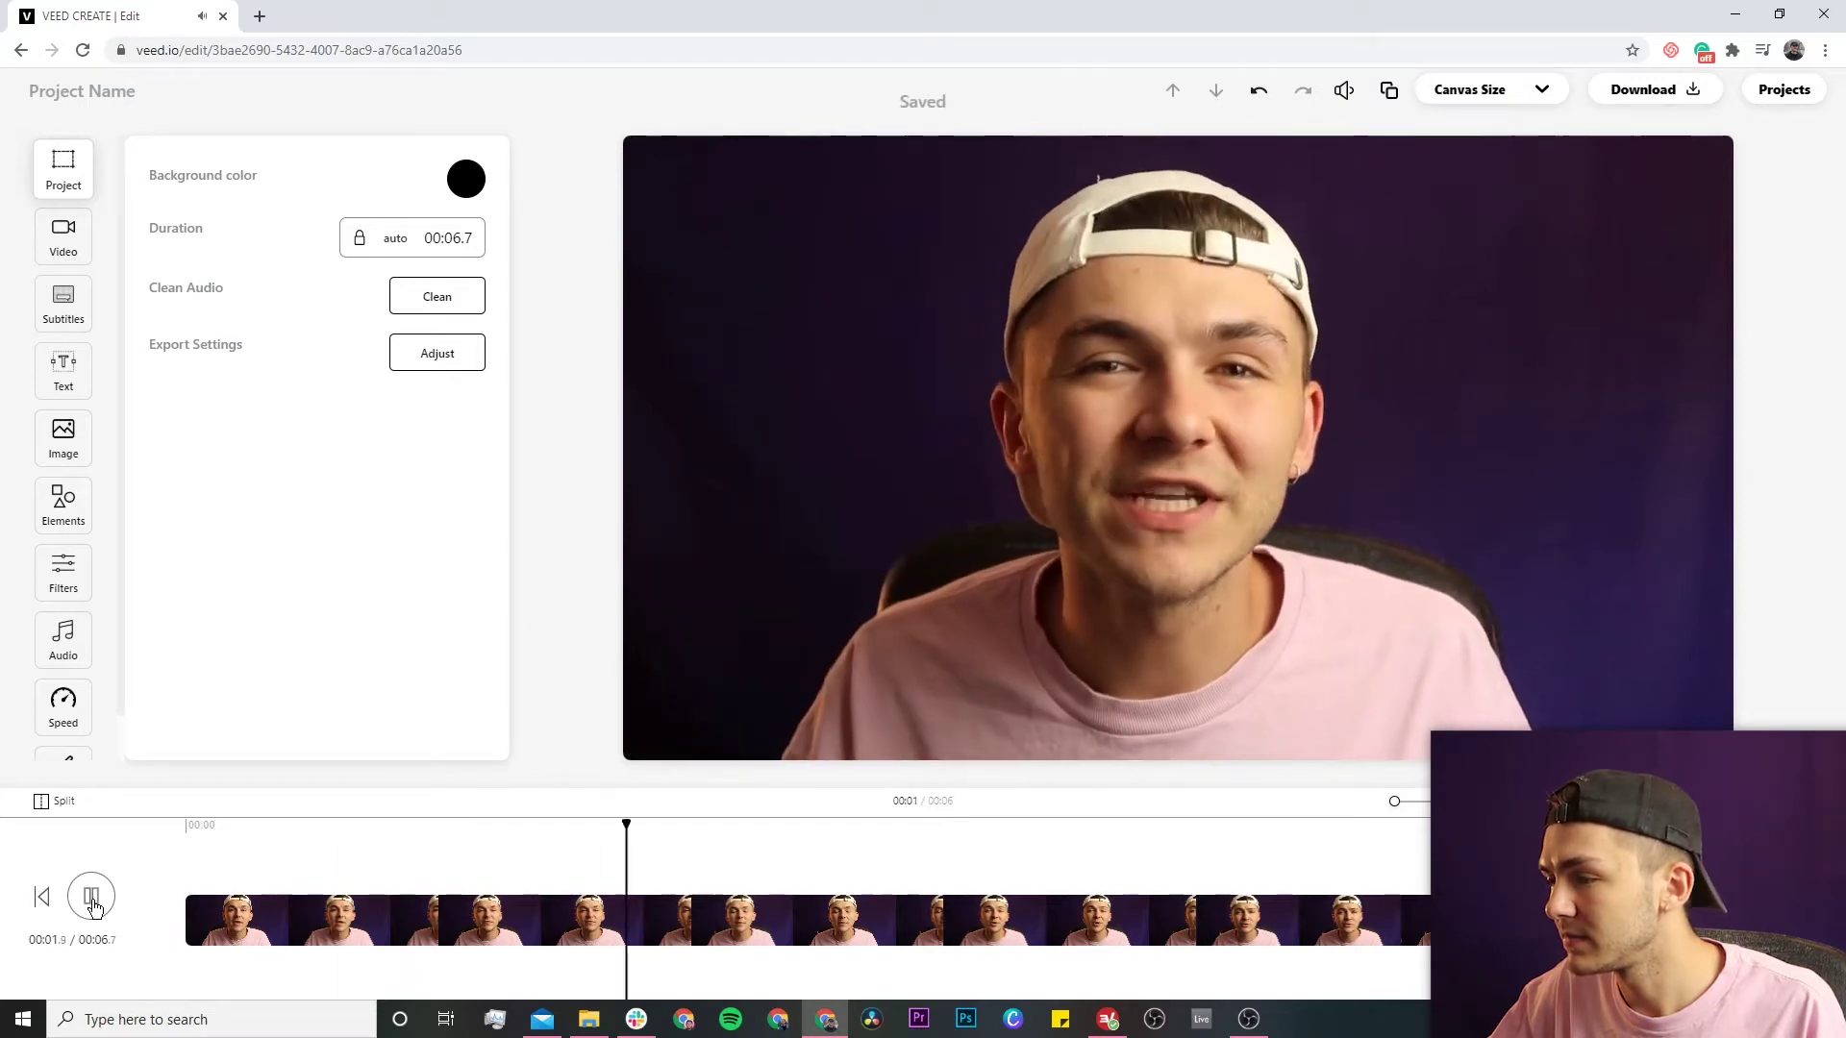
left_click(91, 899)
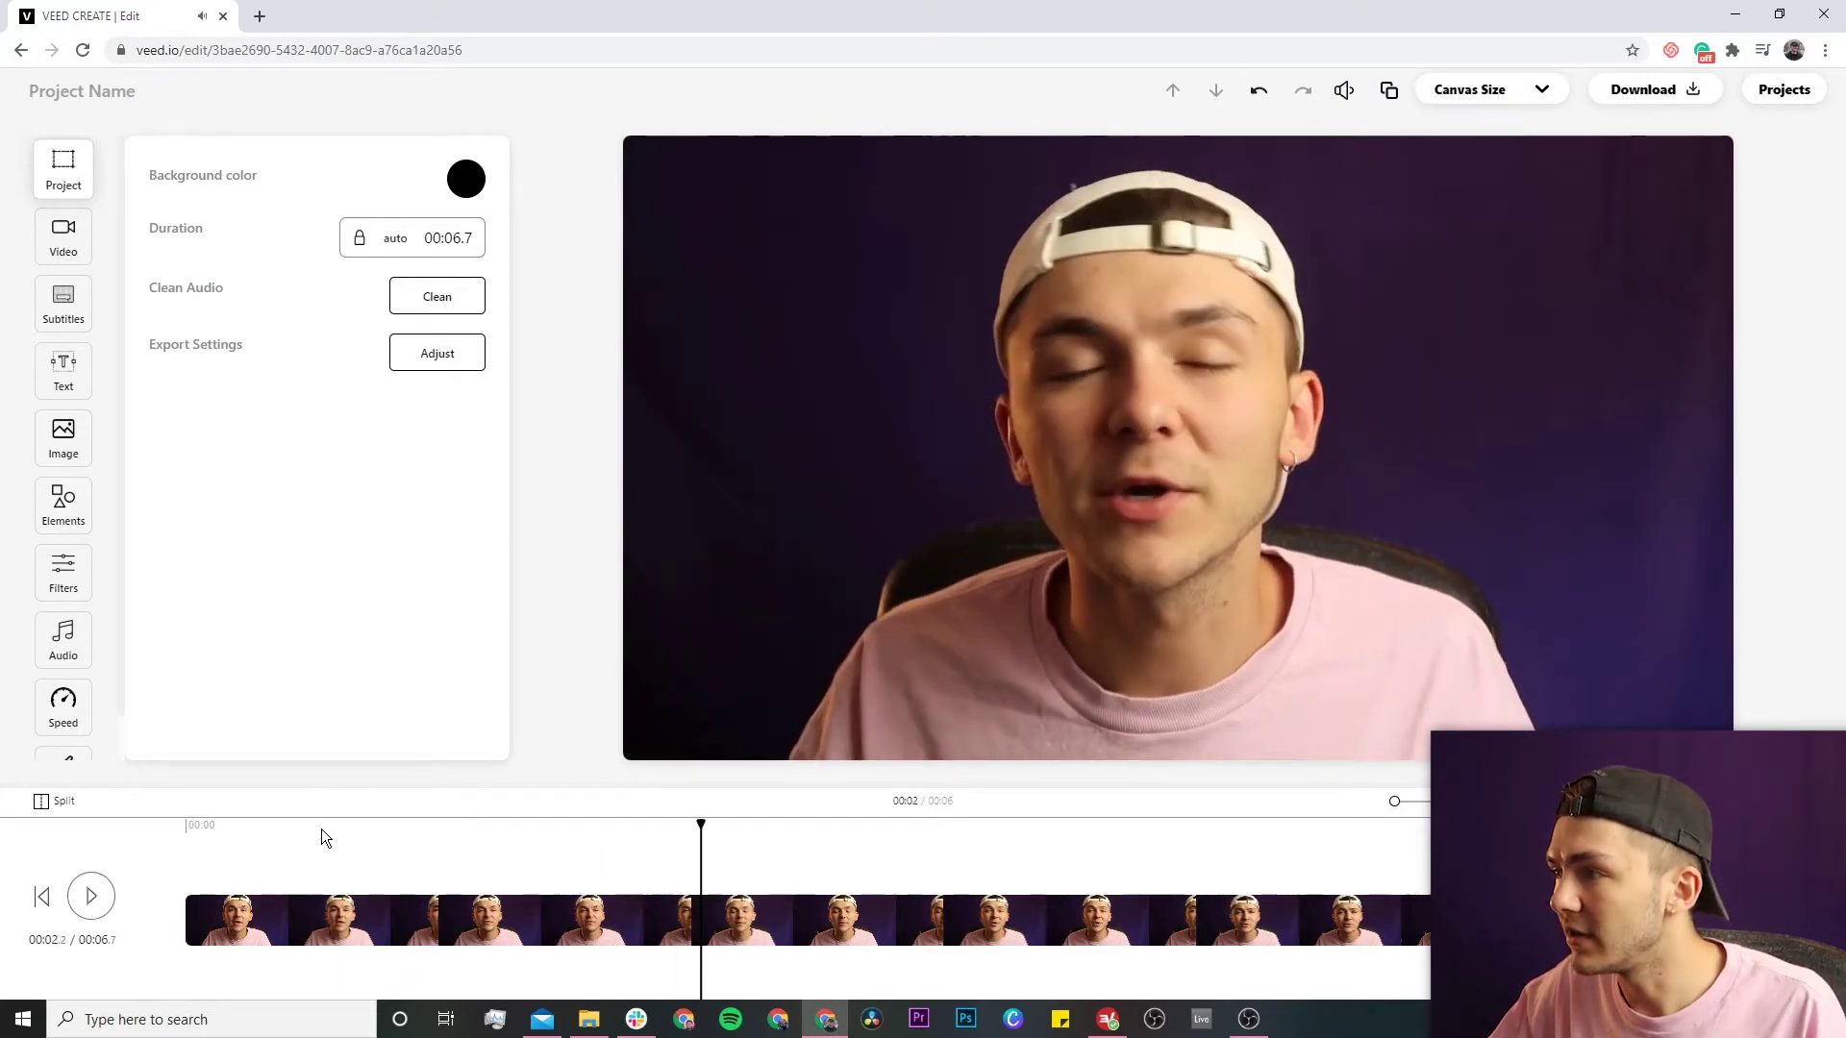
left_click_drag(321, 828, 175, 829)
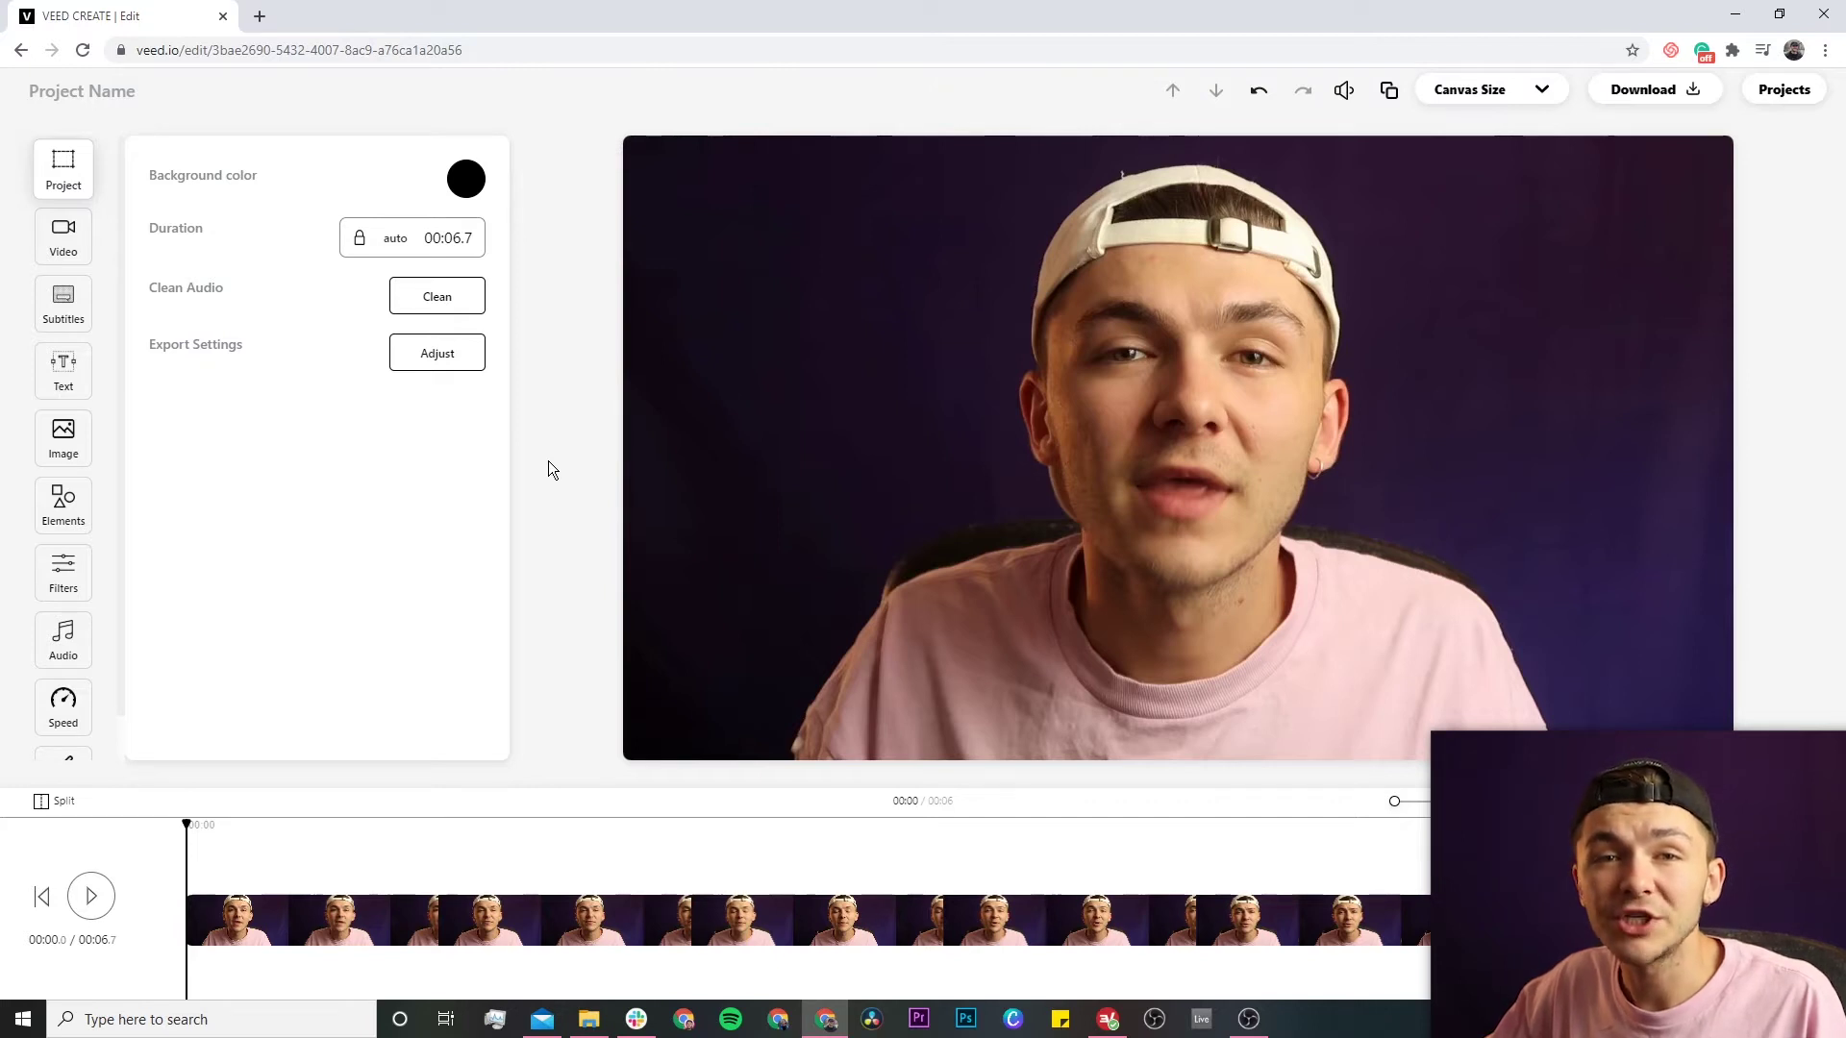
left_click(1542, 96)
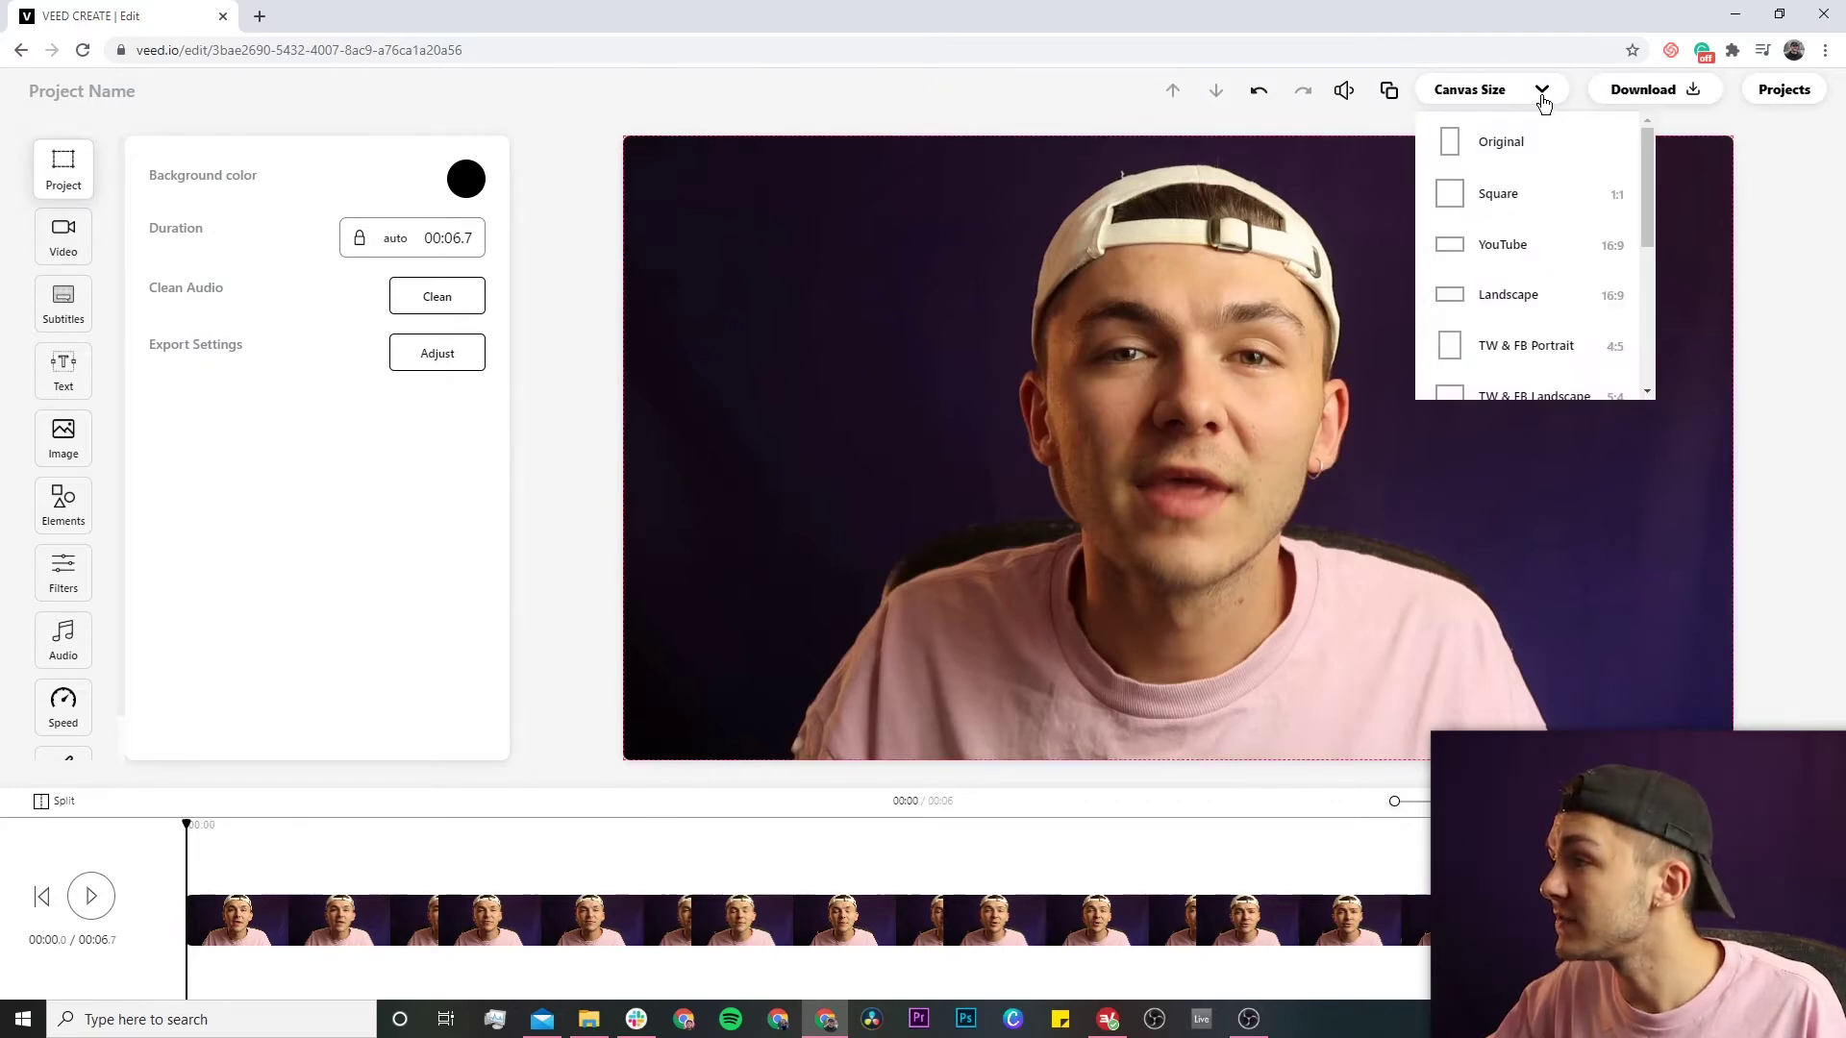
Set the canvas to Square (1:1) and play the clip to check the crop.
left_click(1542, 199)
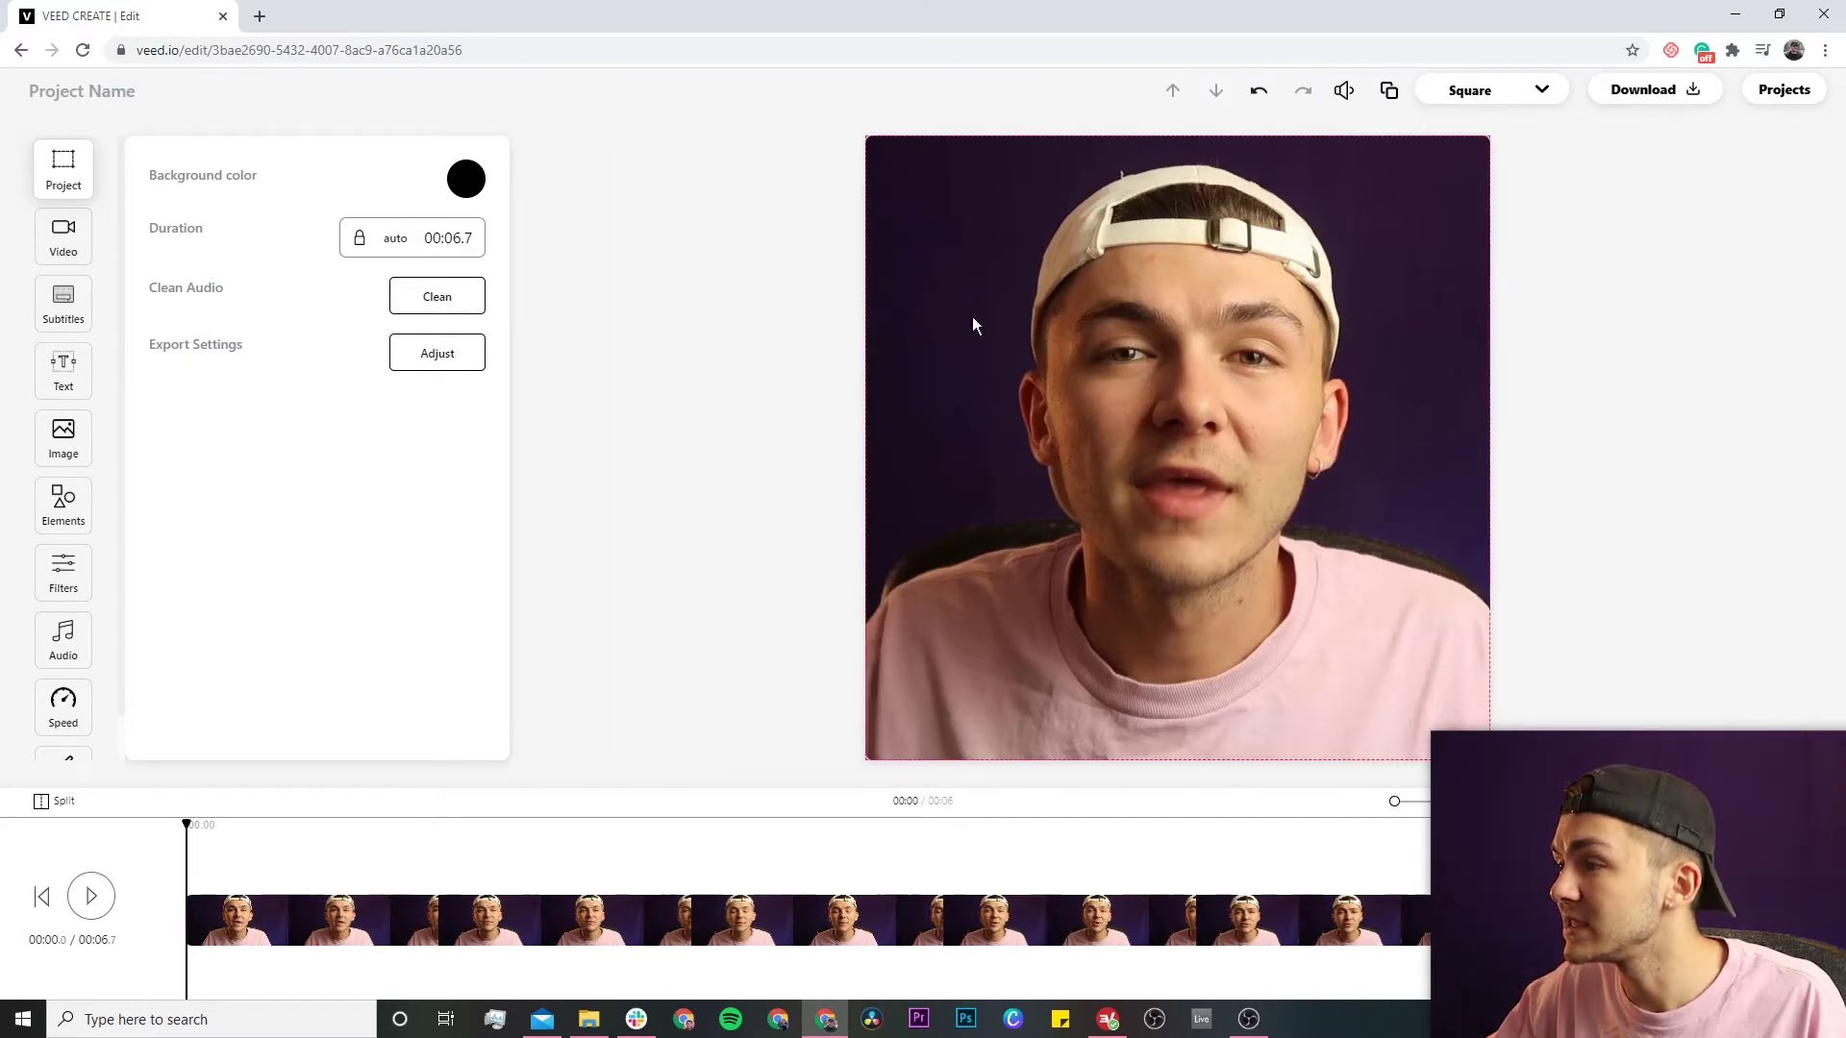
left_click(96, 903)
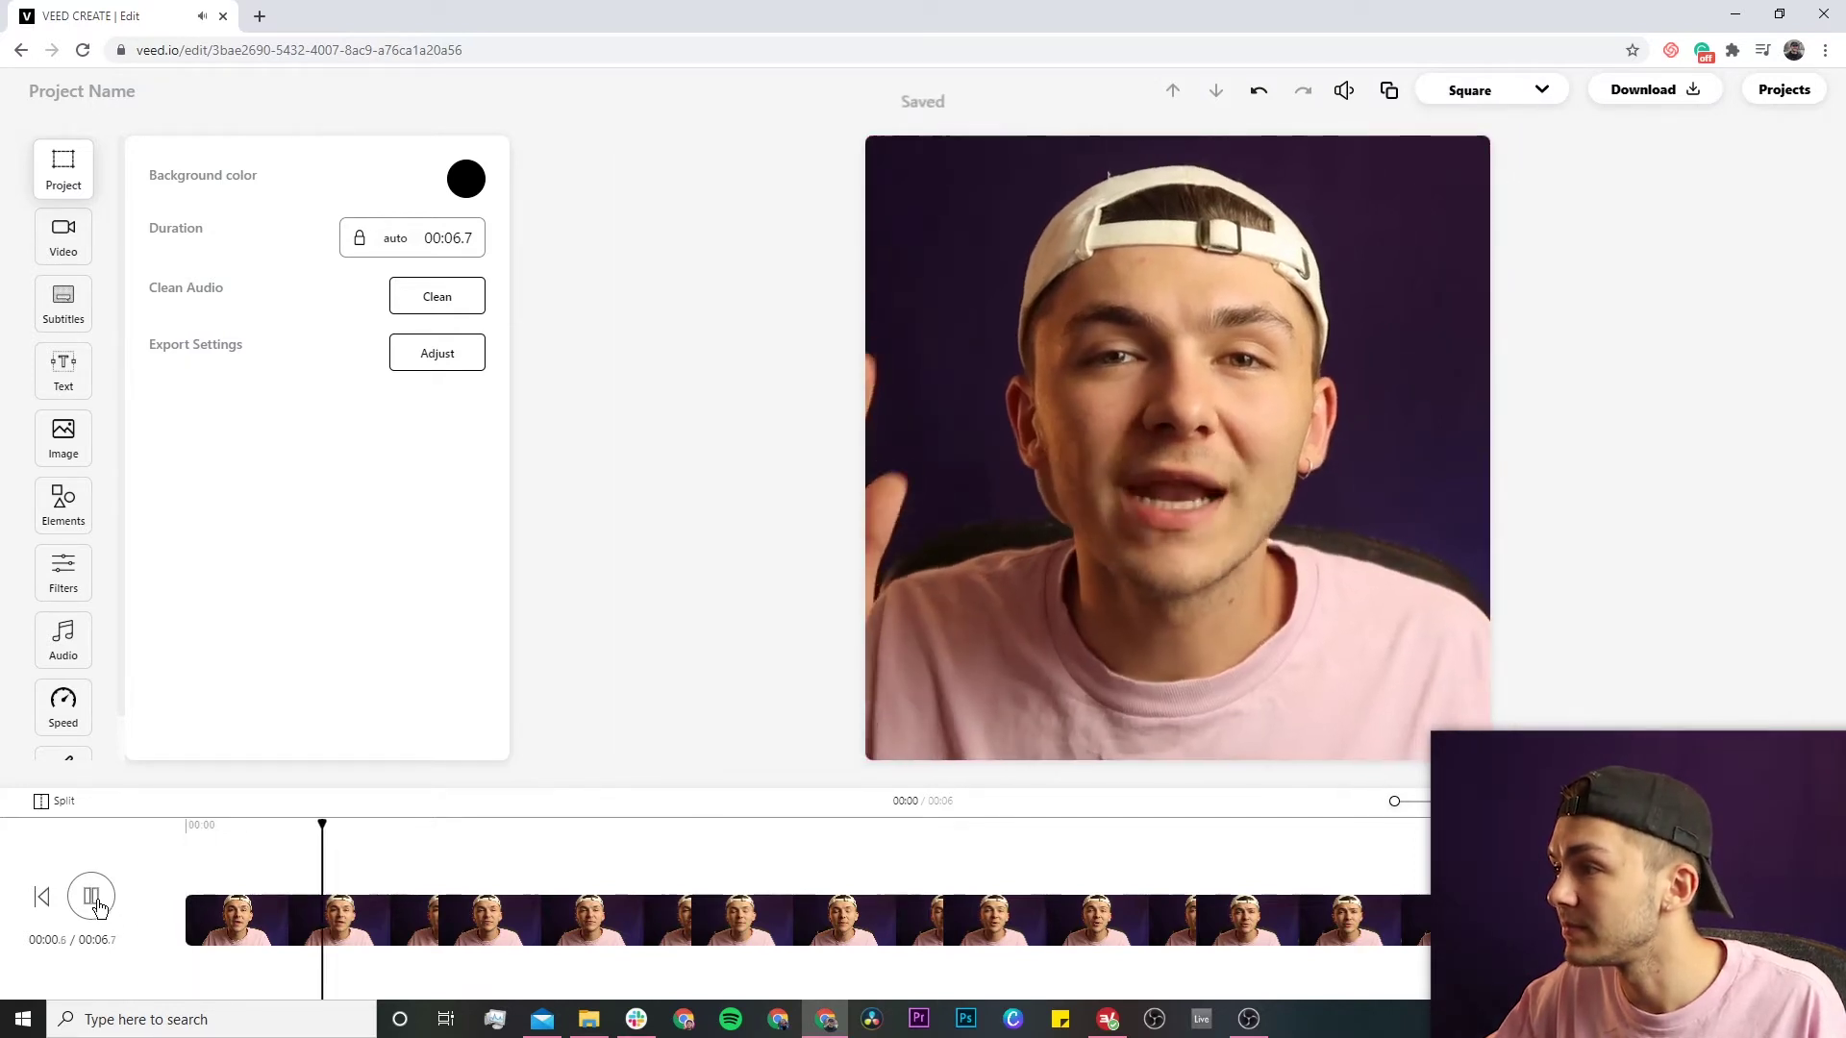
left_click(94, 898)
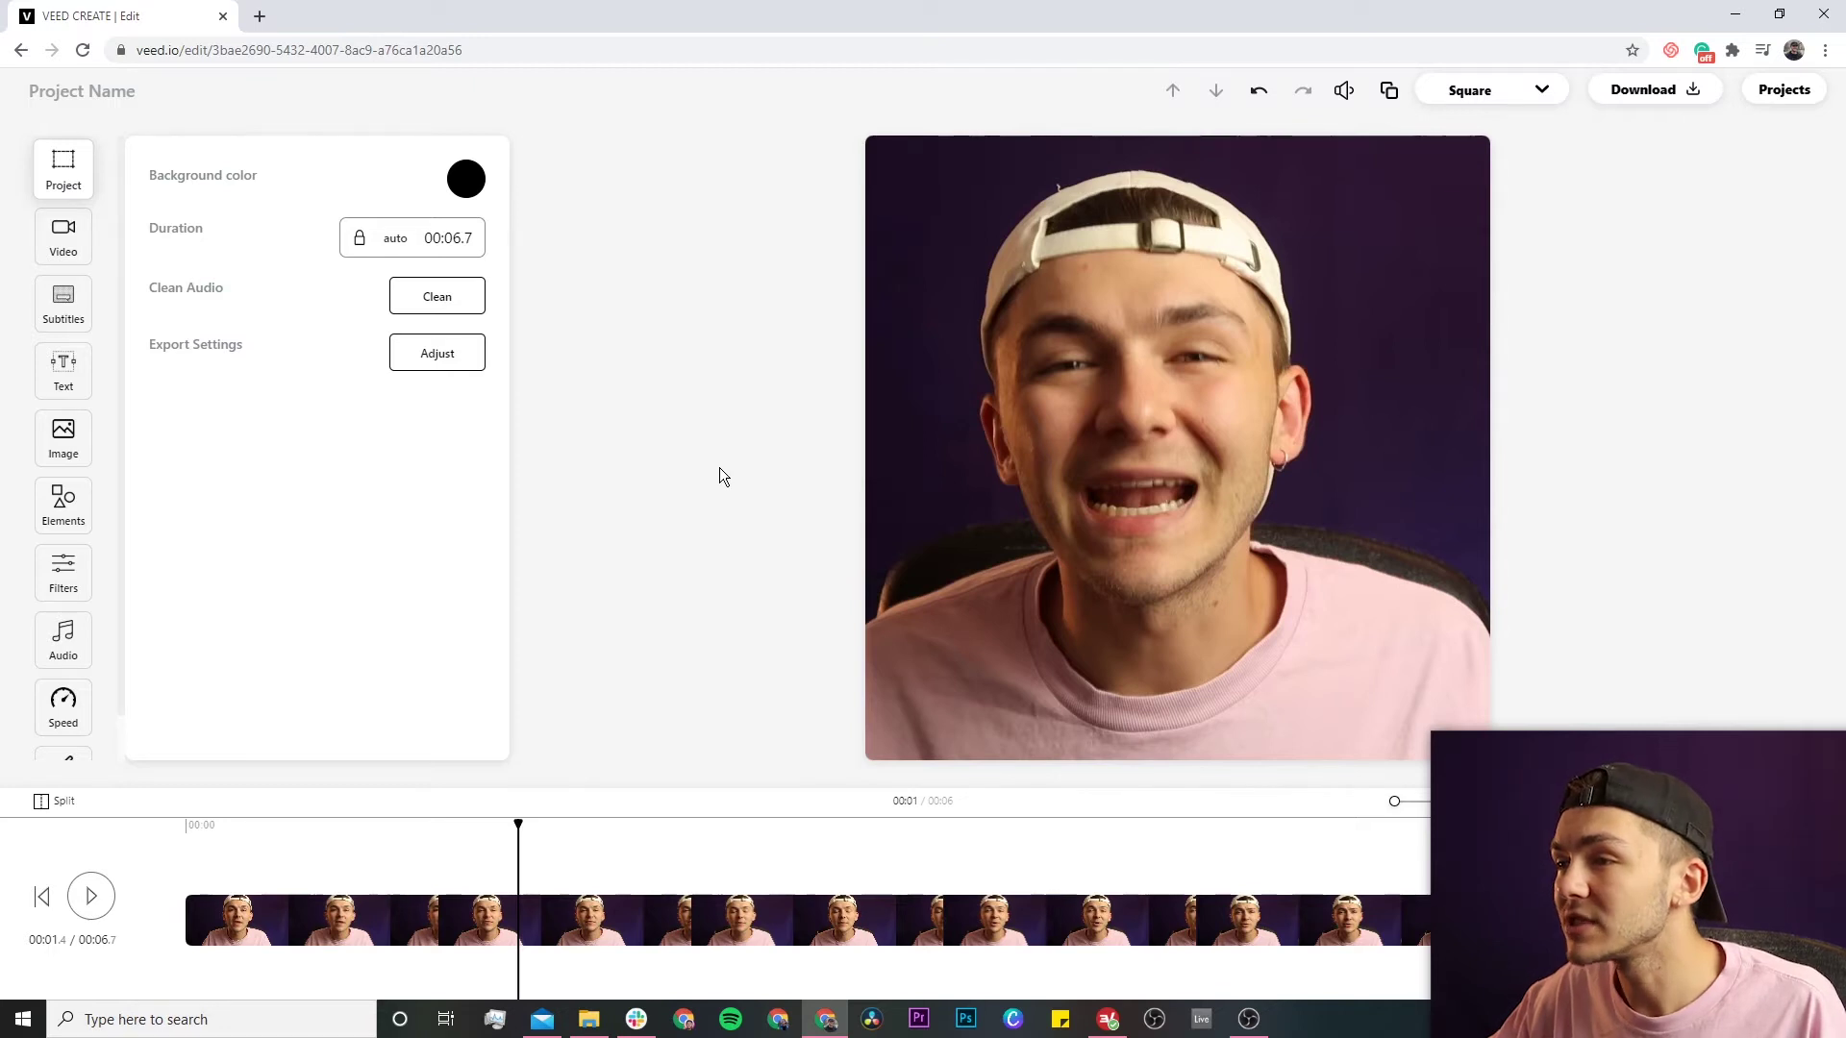
Auto-generate English (United States) subtitles for the clip.
left_click(74, 300)
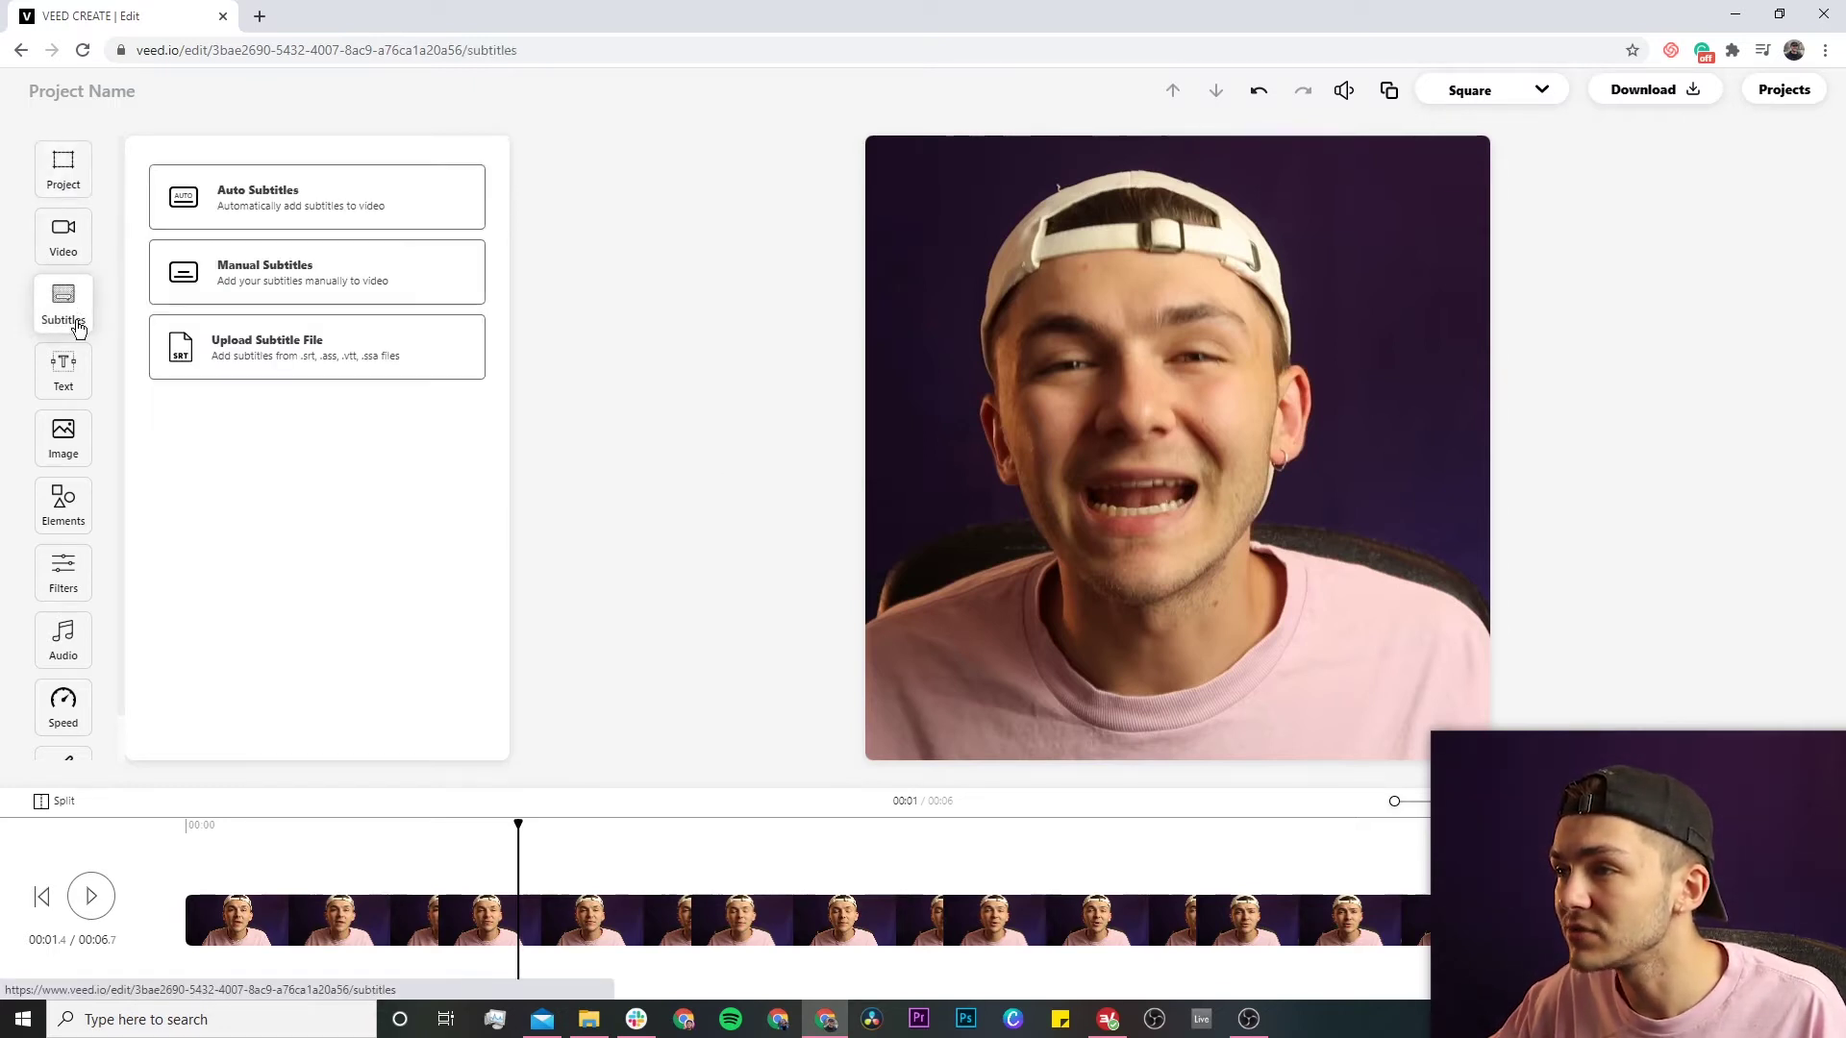
left_click(356, 194)
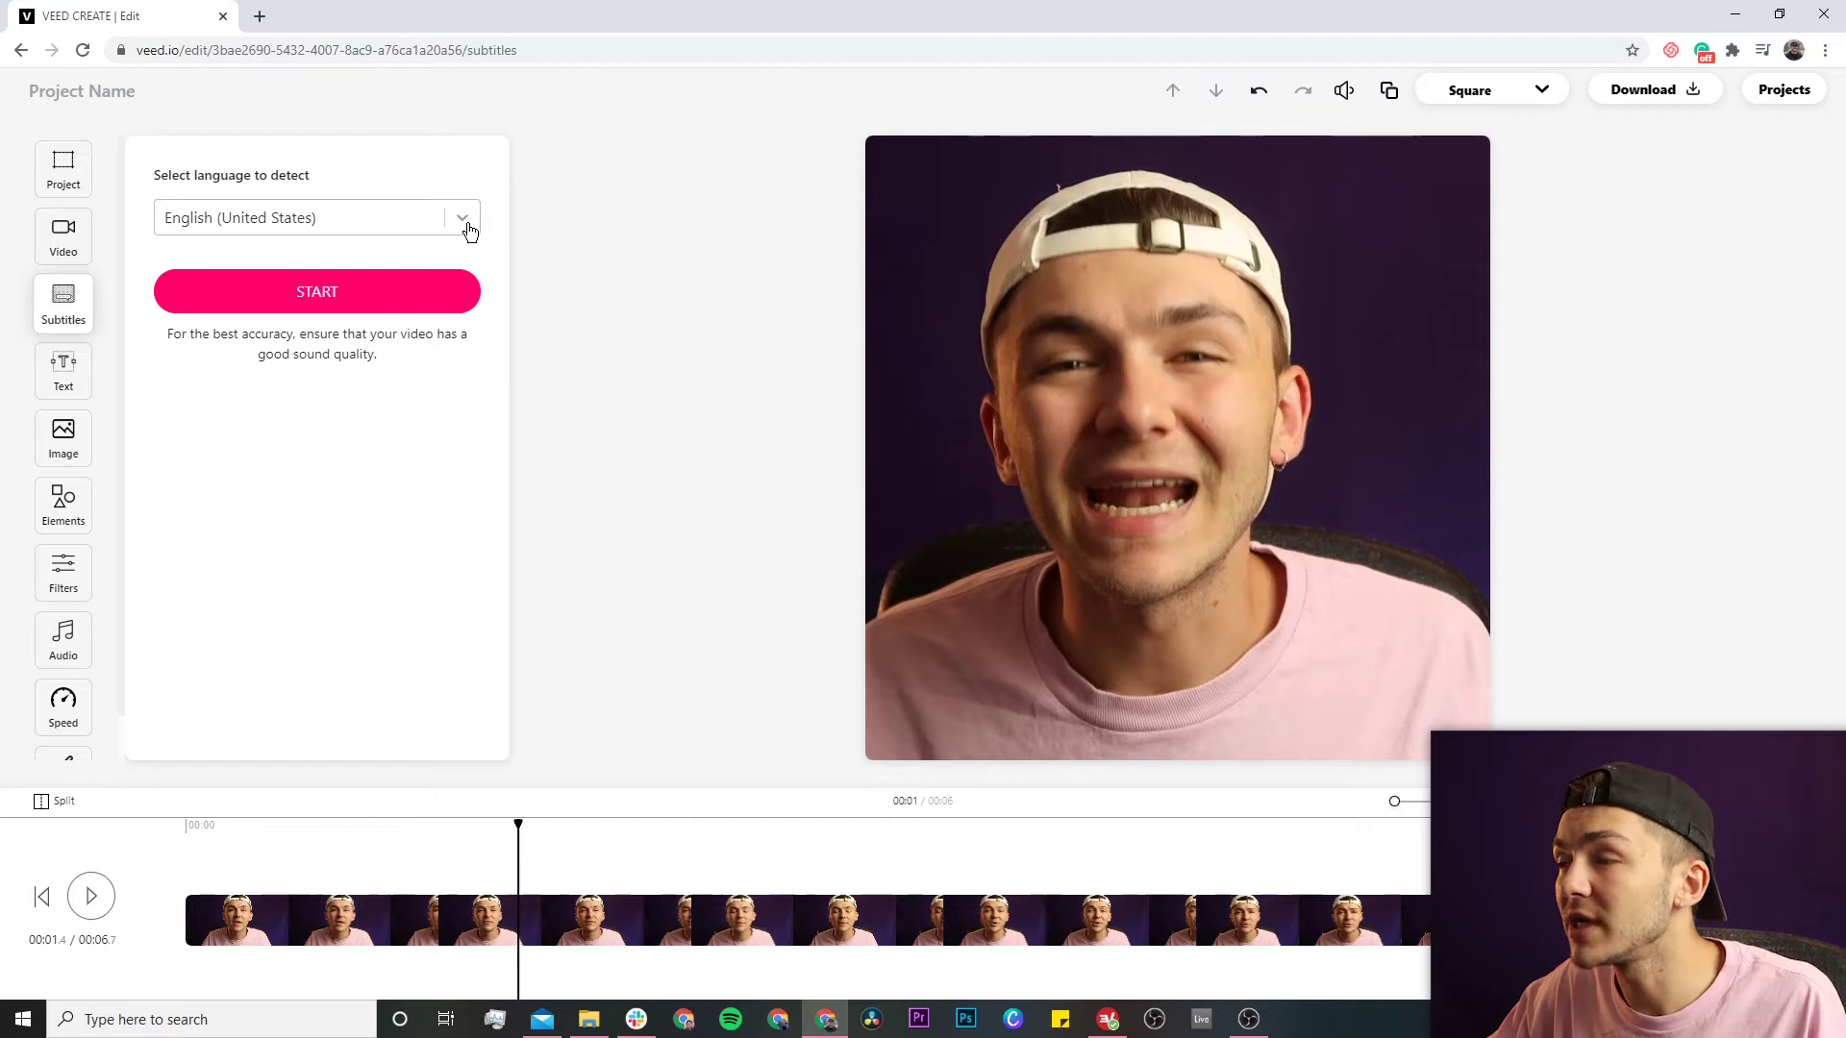
left_click(385, 307)
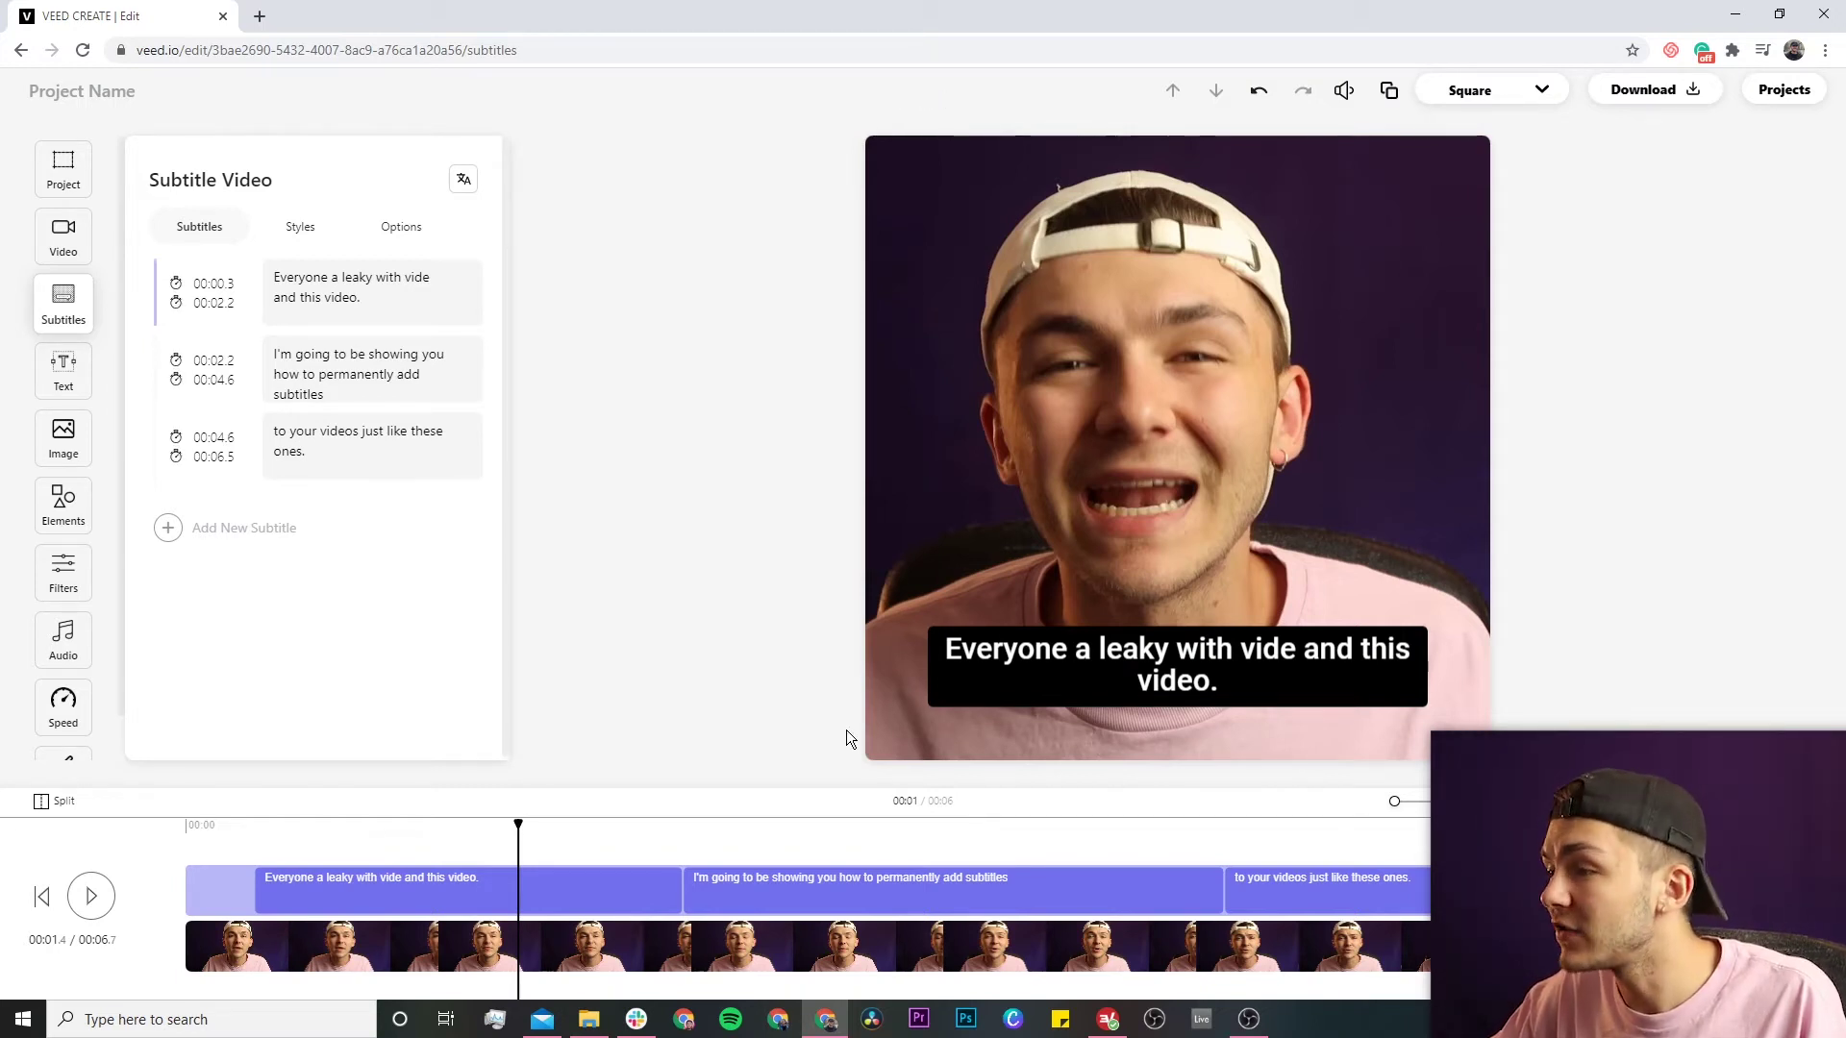
Review the three generated subtitles on the timeline and in playback, then select the first one.
left_click(886, 825)
left_click(1331, 827)
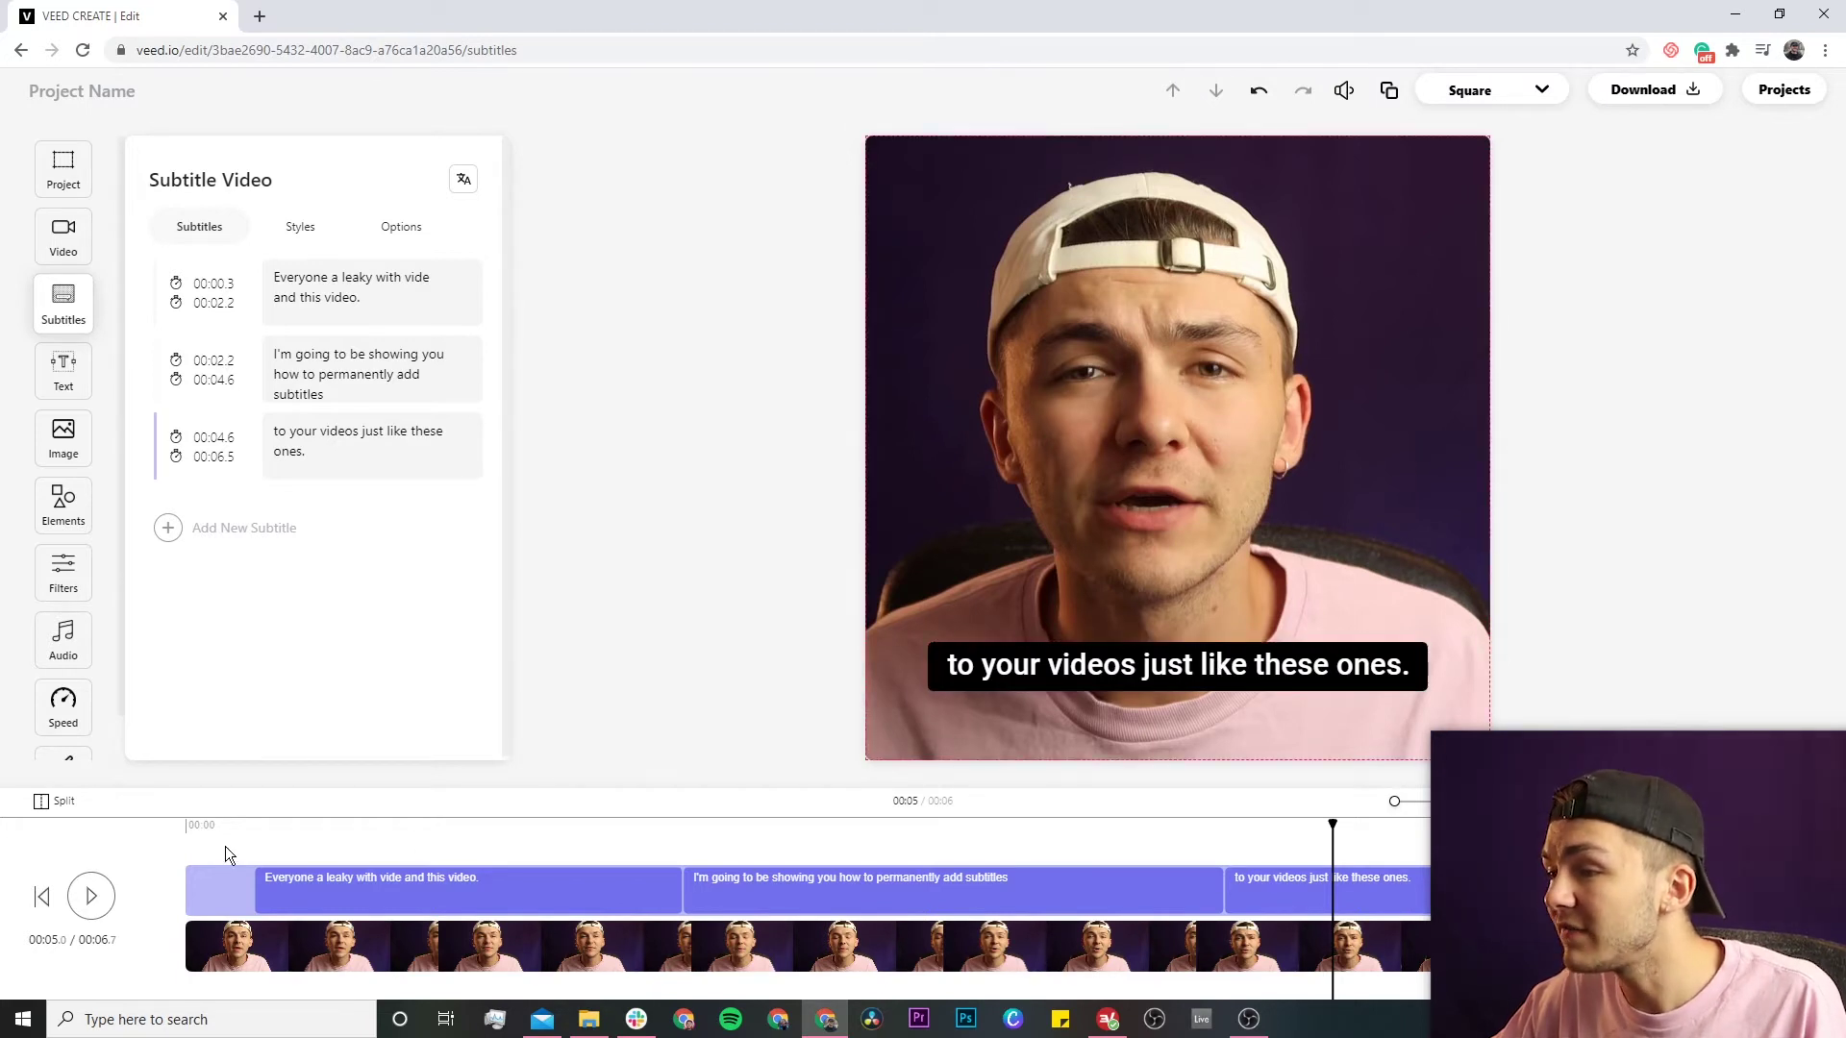
left_click(190, 833)
left_click(91, 896)
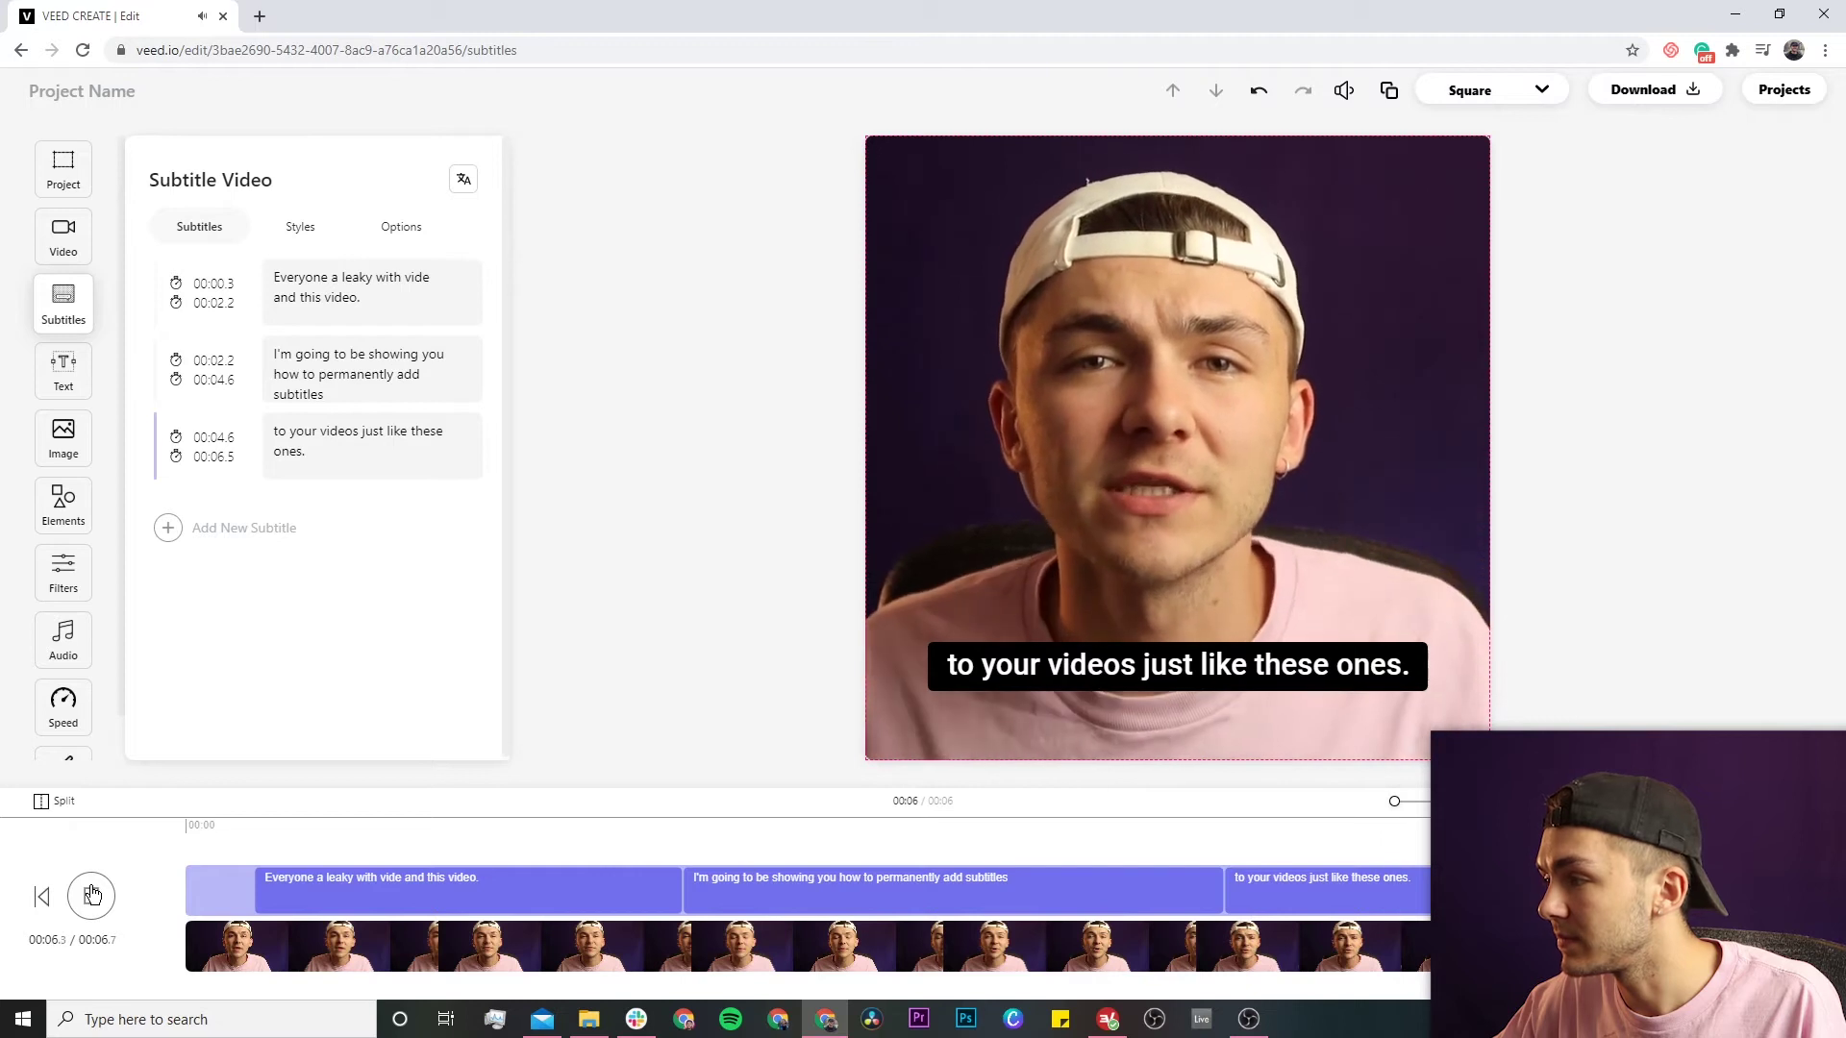
left_click(91, 895)
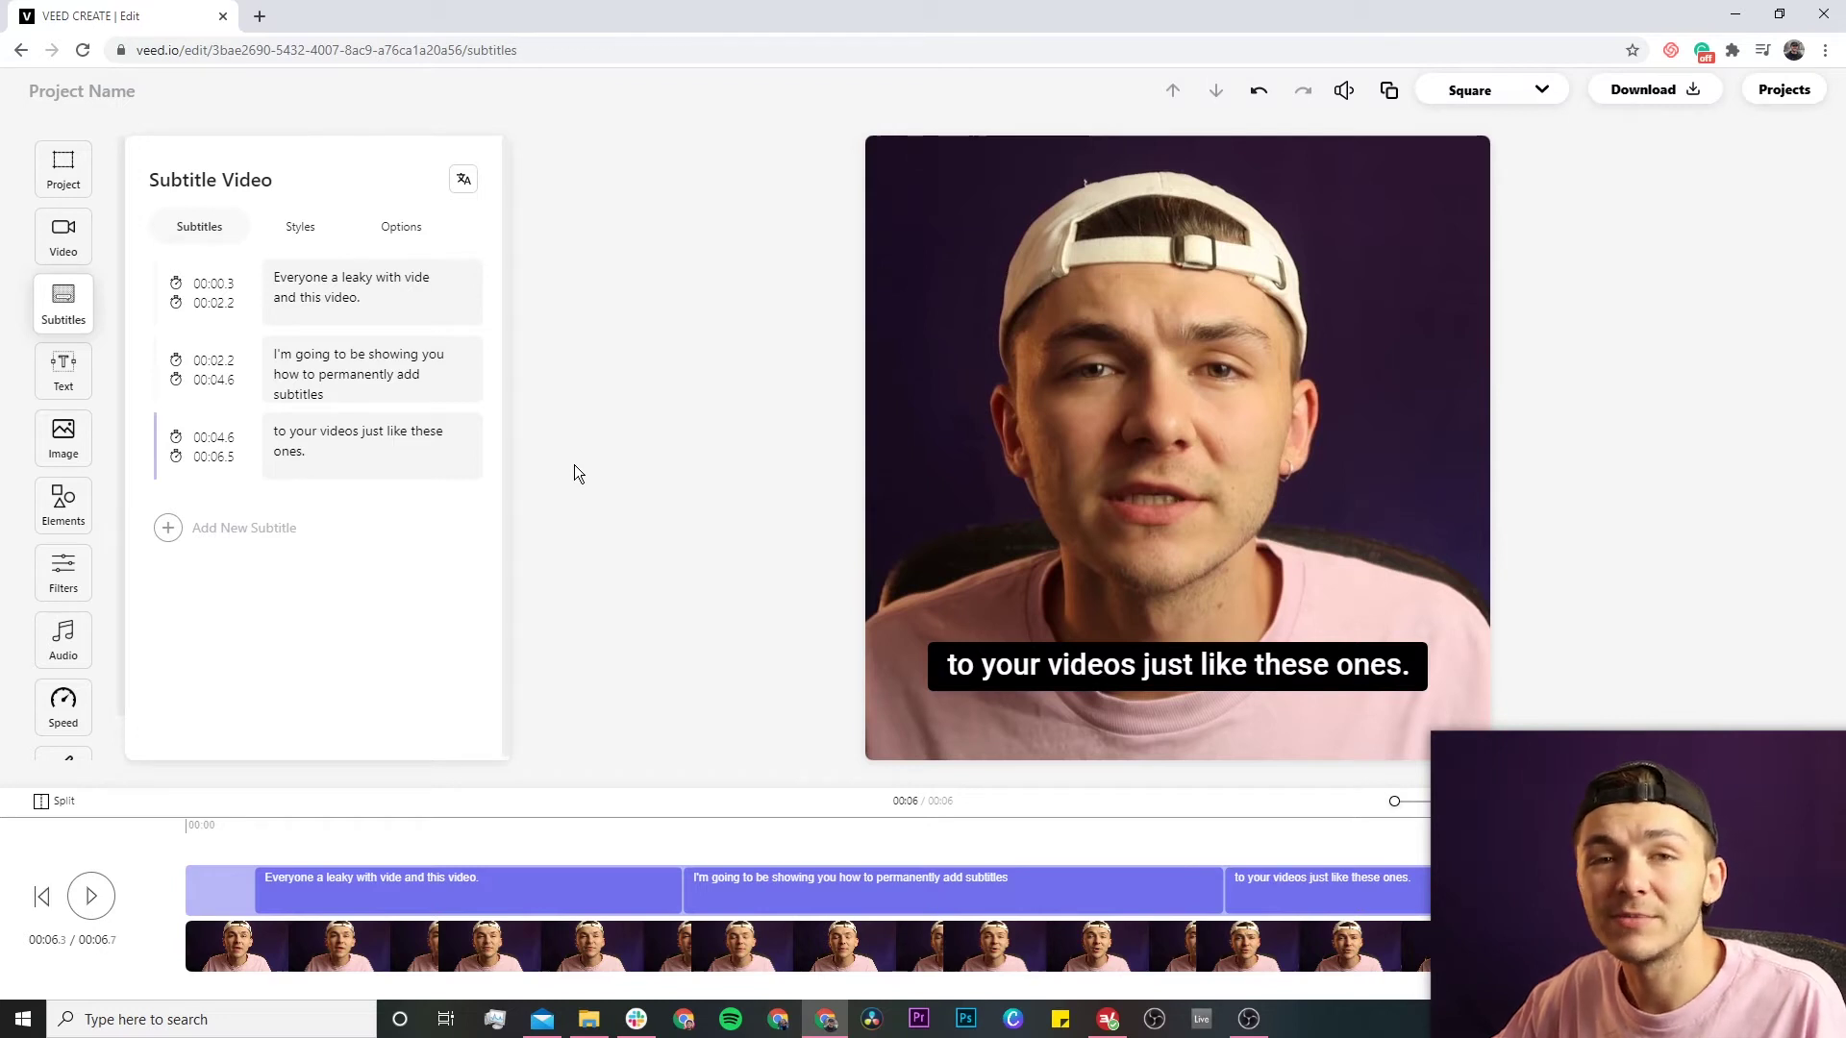
left_click(336, 279)
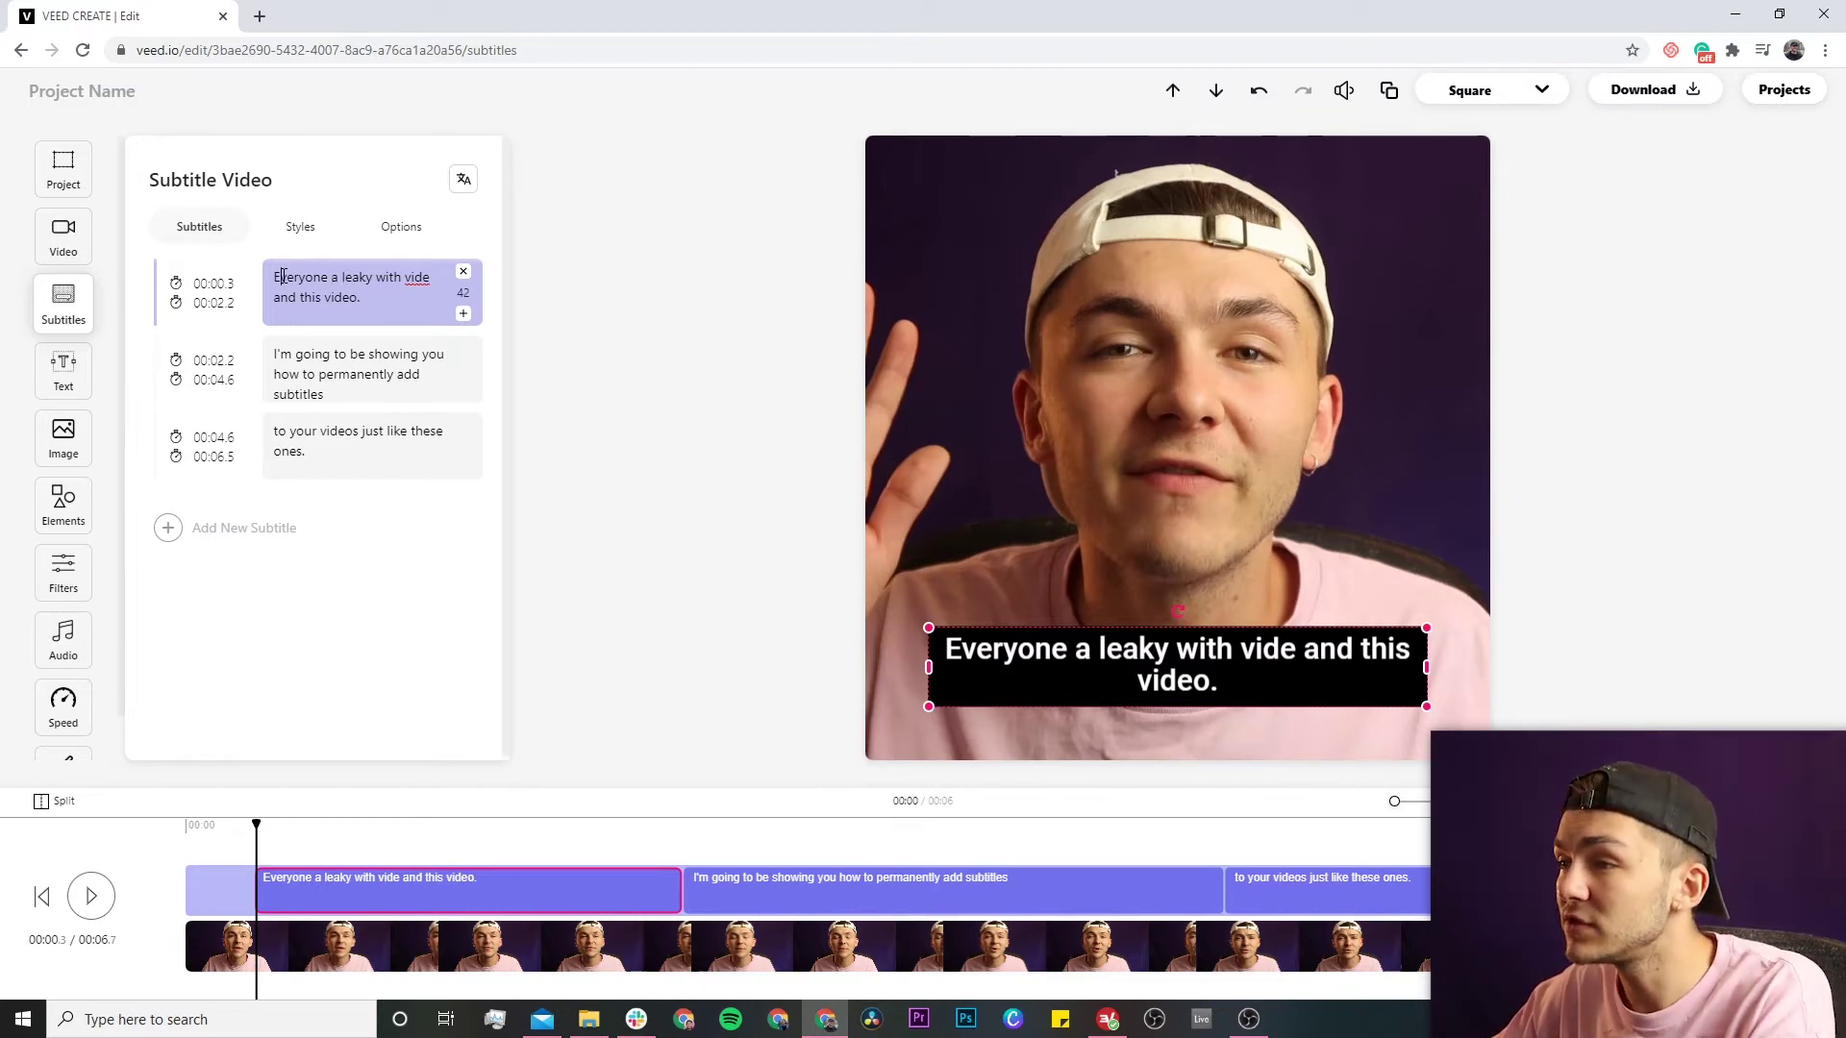
Fix the first subtitle's opening to 'Hey everyone' followed by the presenter's name and 'here'.
key("BackSpace")
type("Hey ")
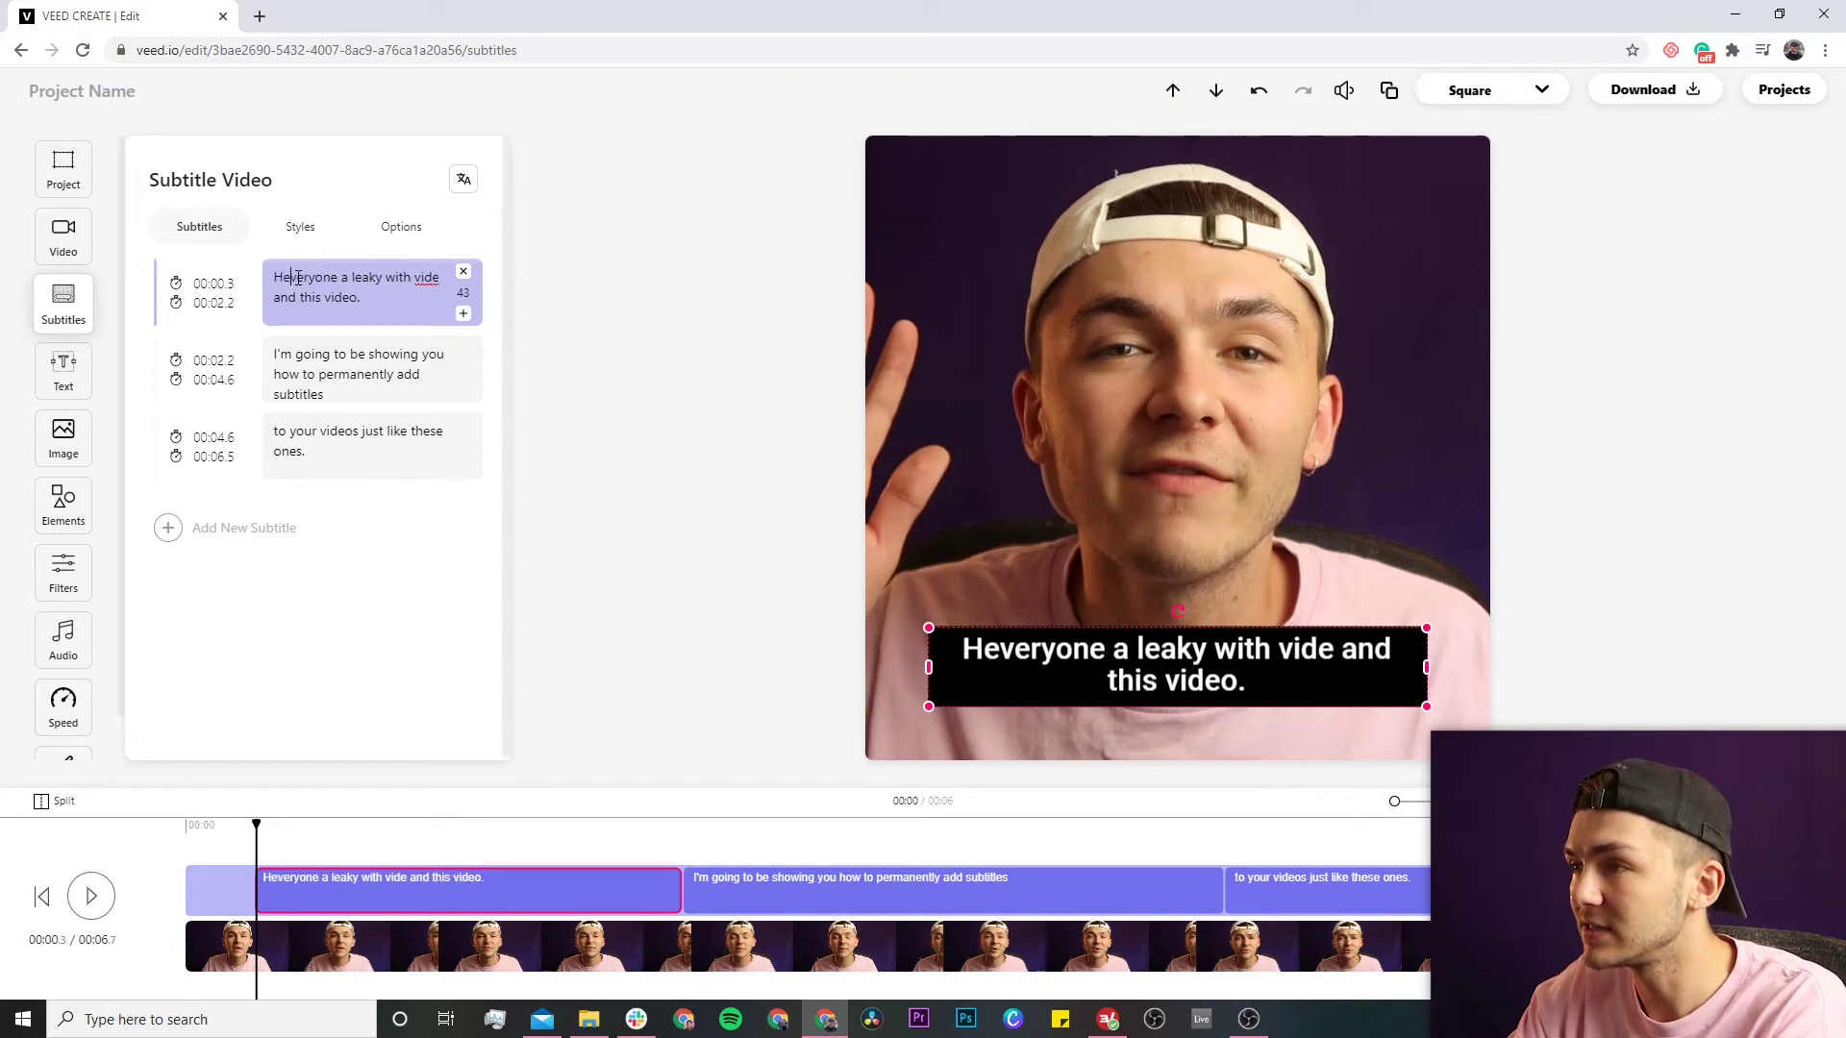
type("e")
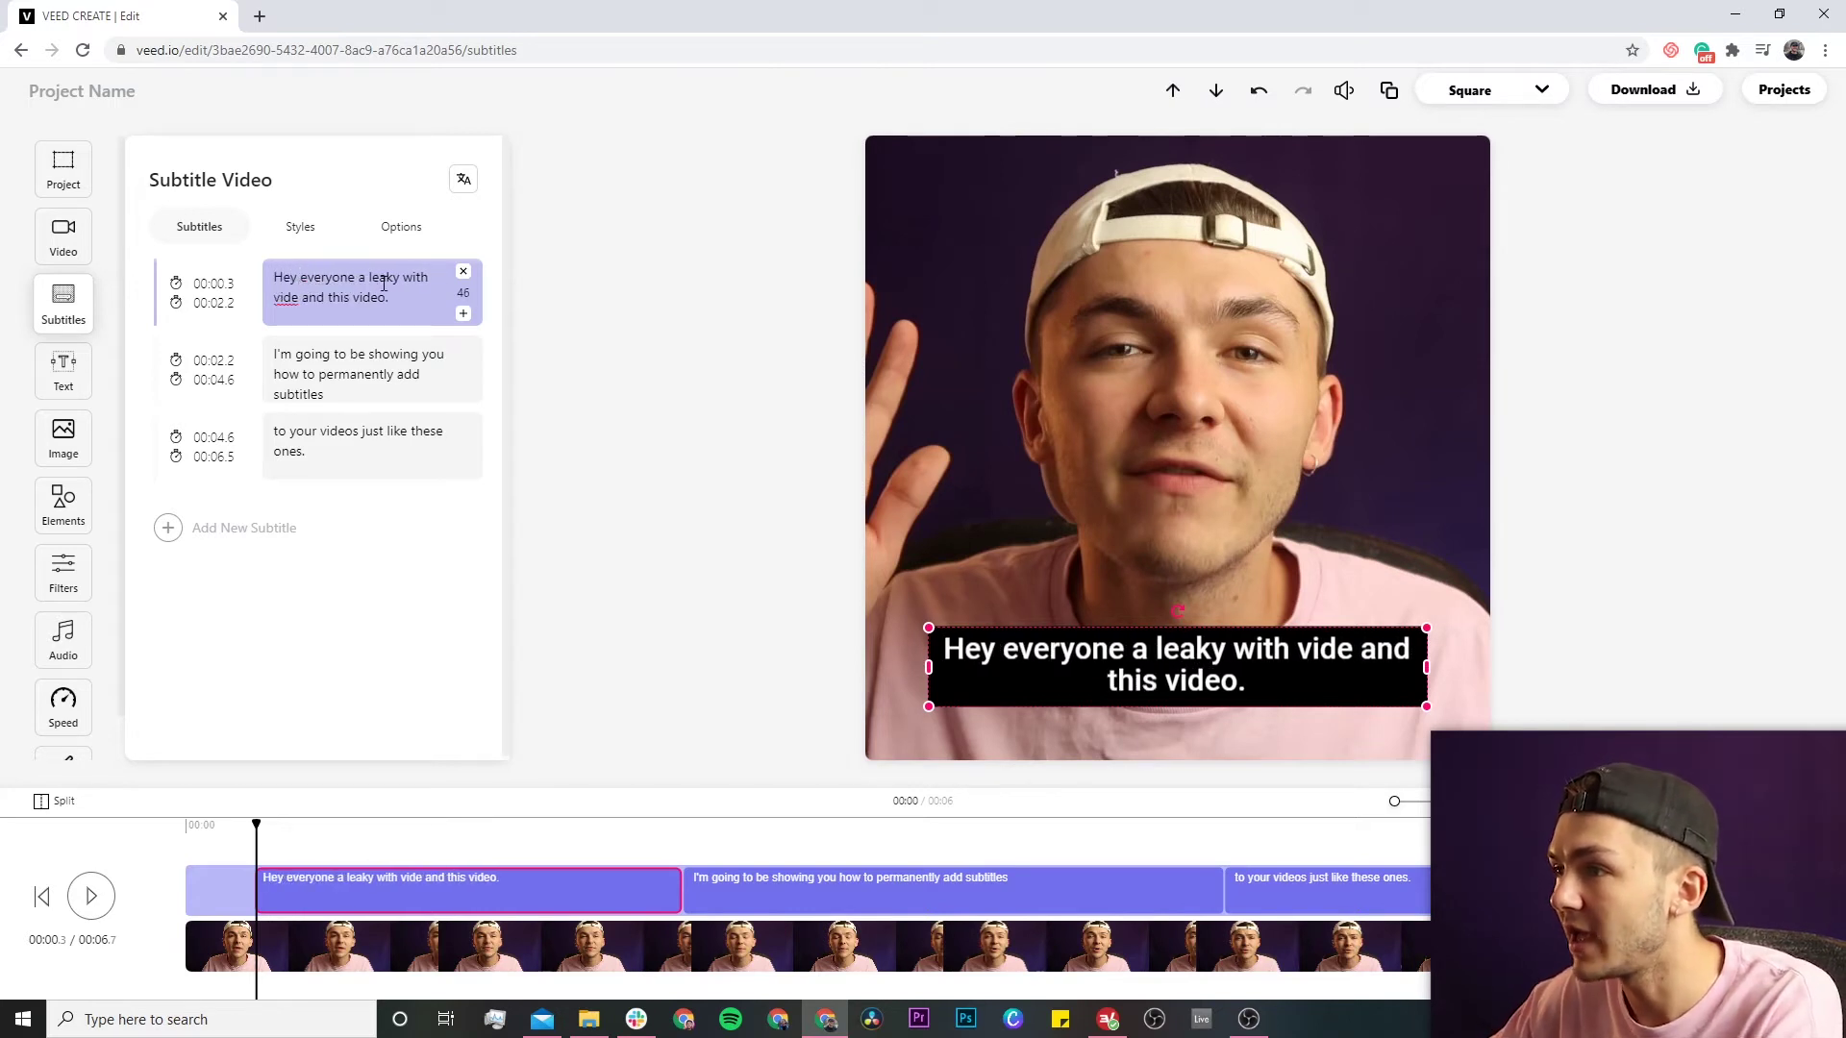
left_click_drag(400, 277, 359, 280)
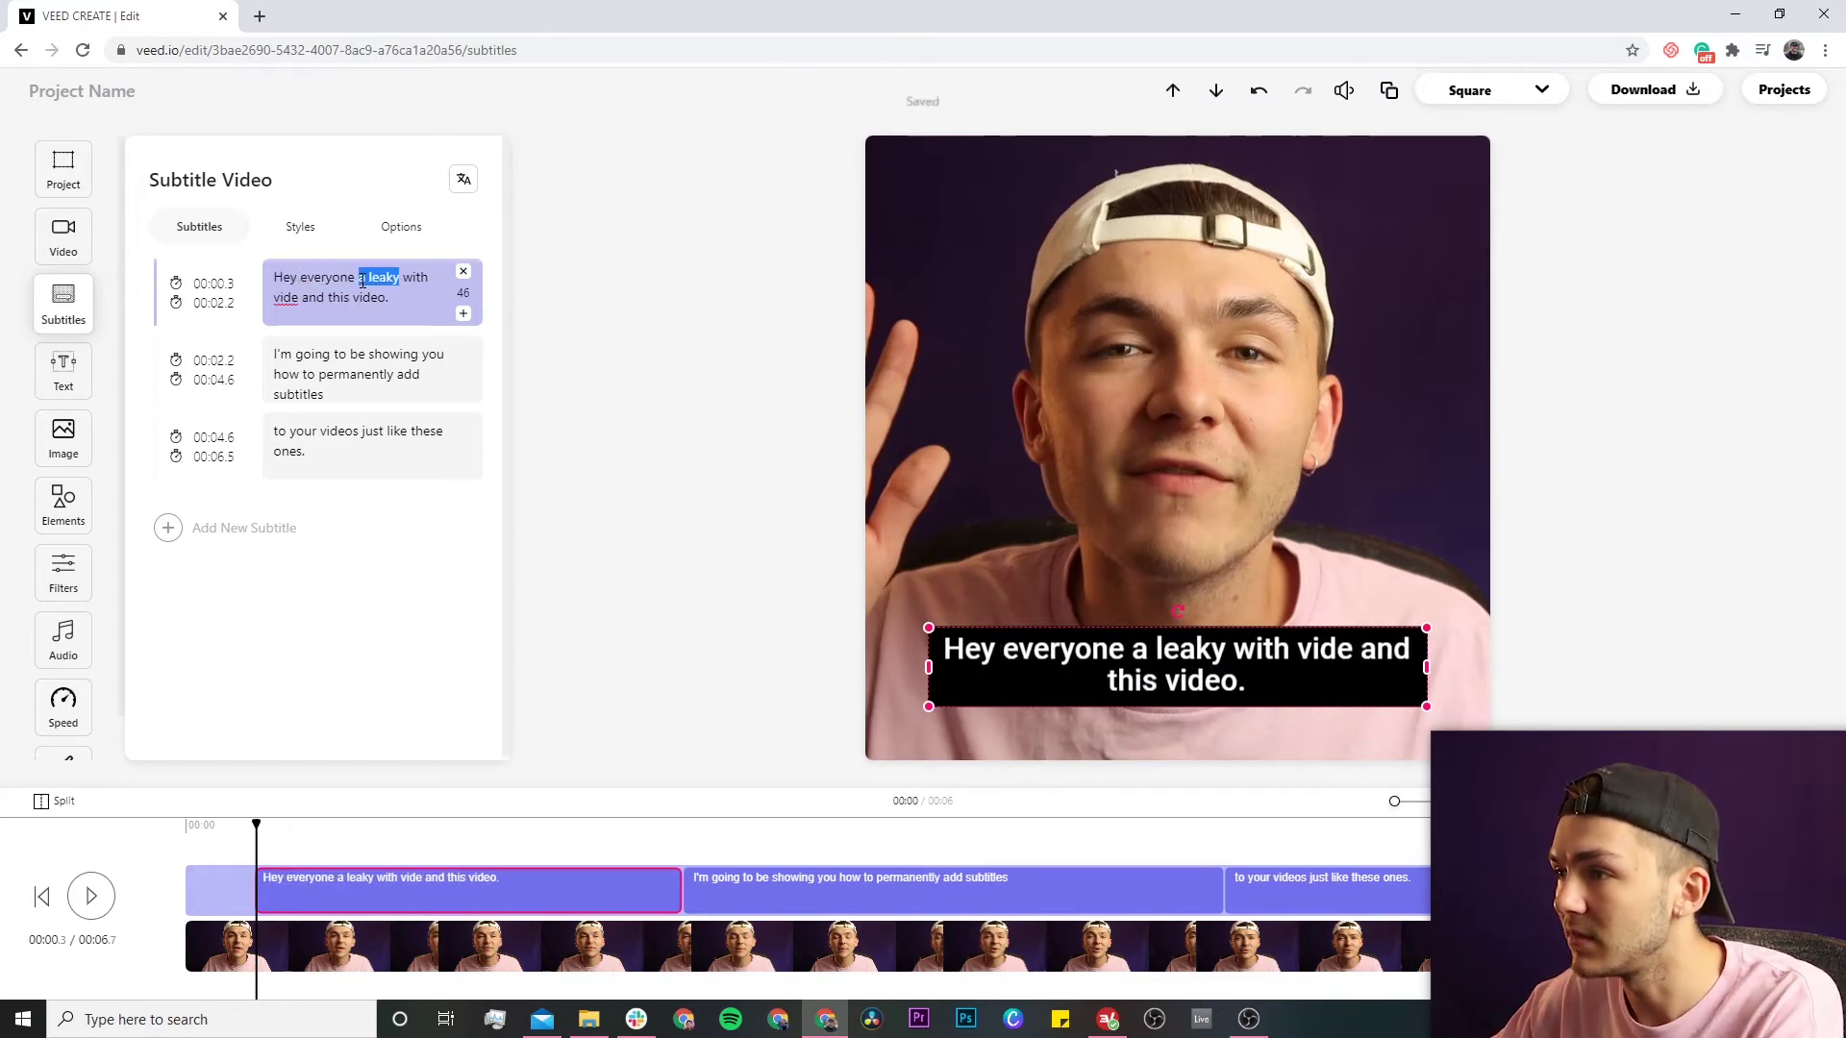
type("Alec here")
Correct 'vide' to 'Veed', insert 'in' before 'this', and add the commas.
double_click(286, 297)
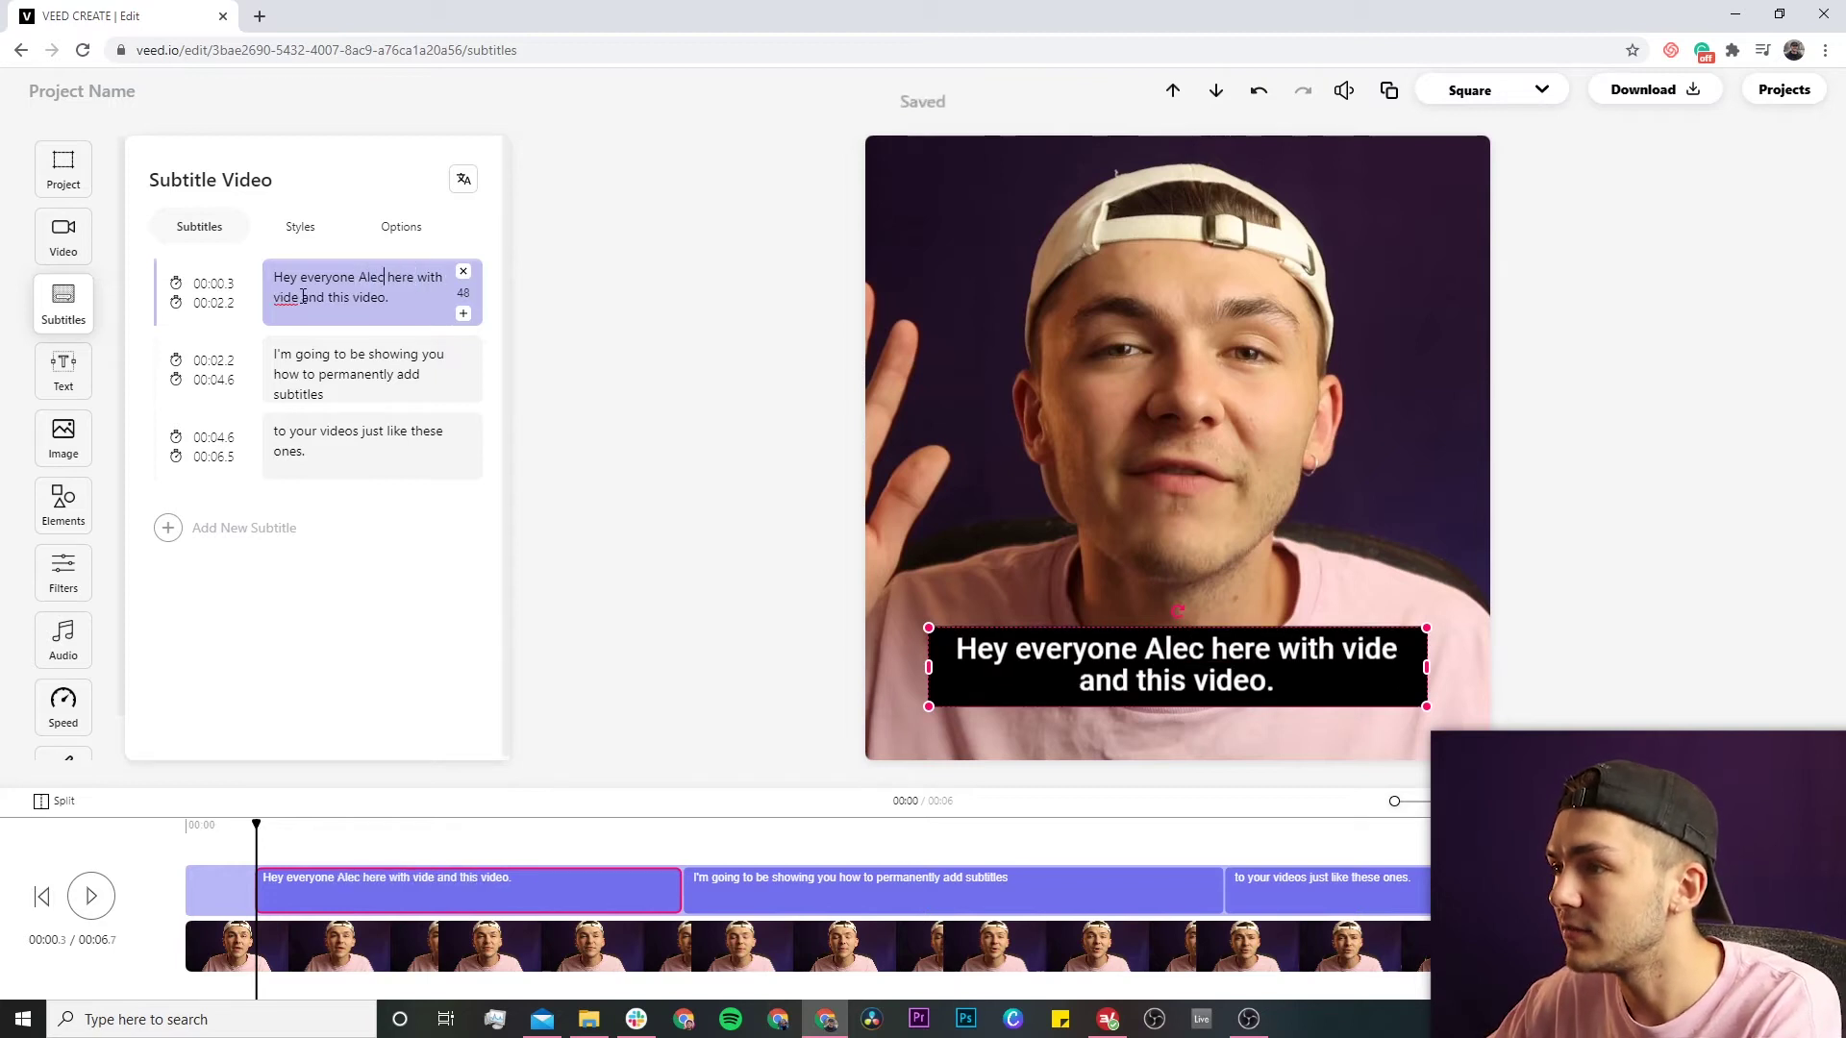
key("BackSpace")
type("Veed")
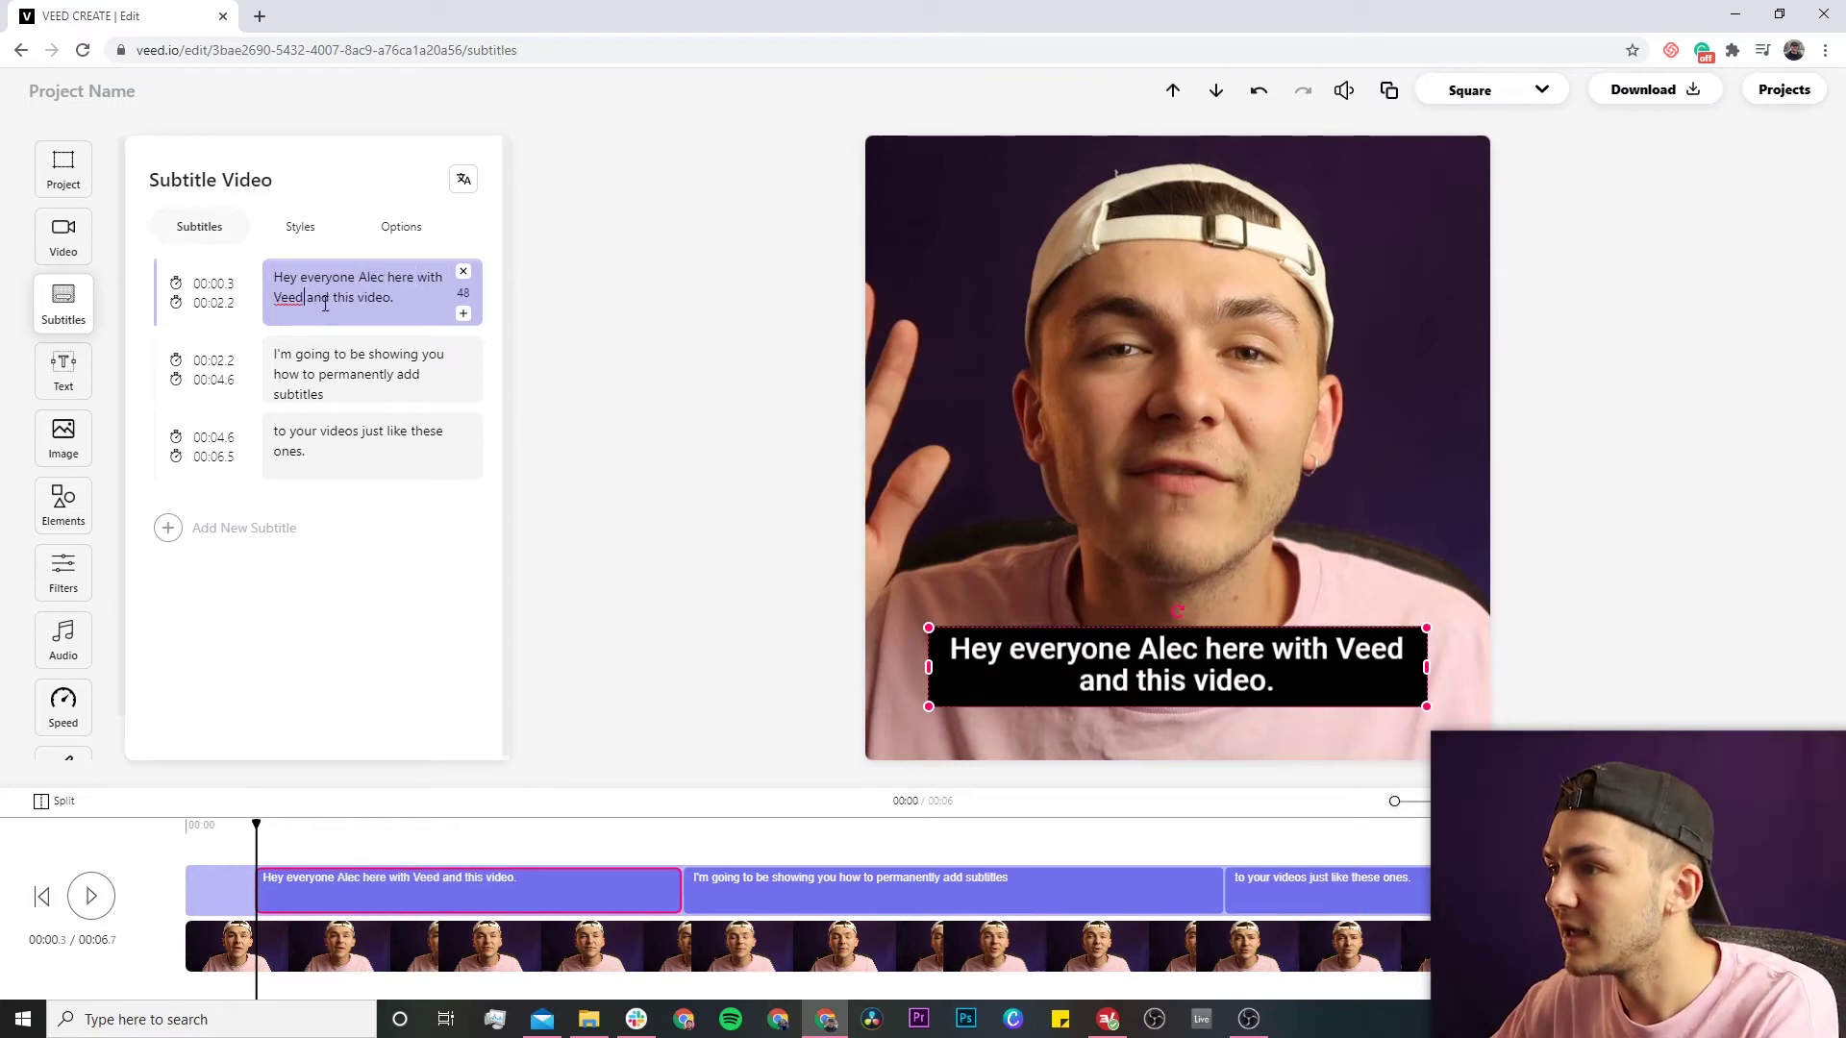
left_click(333, 301)
type("in")
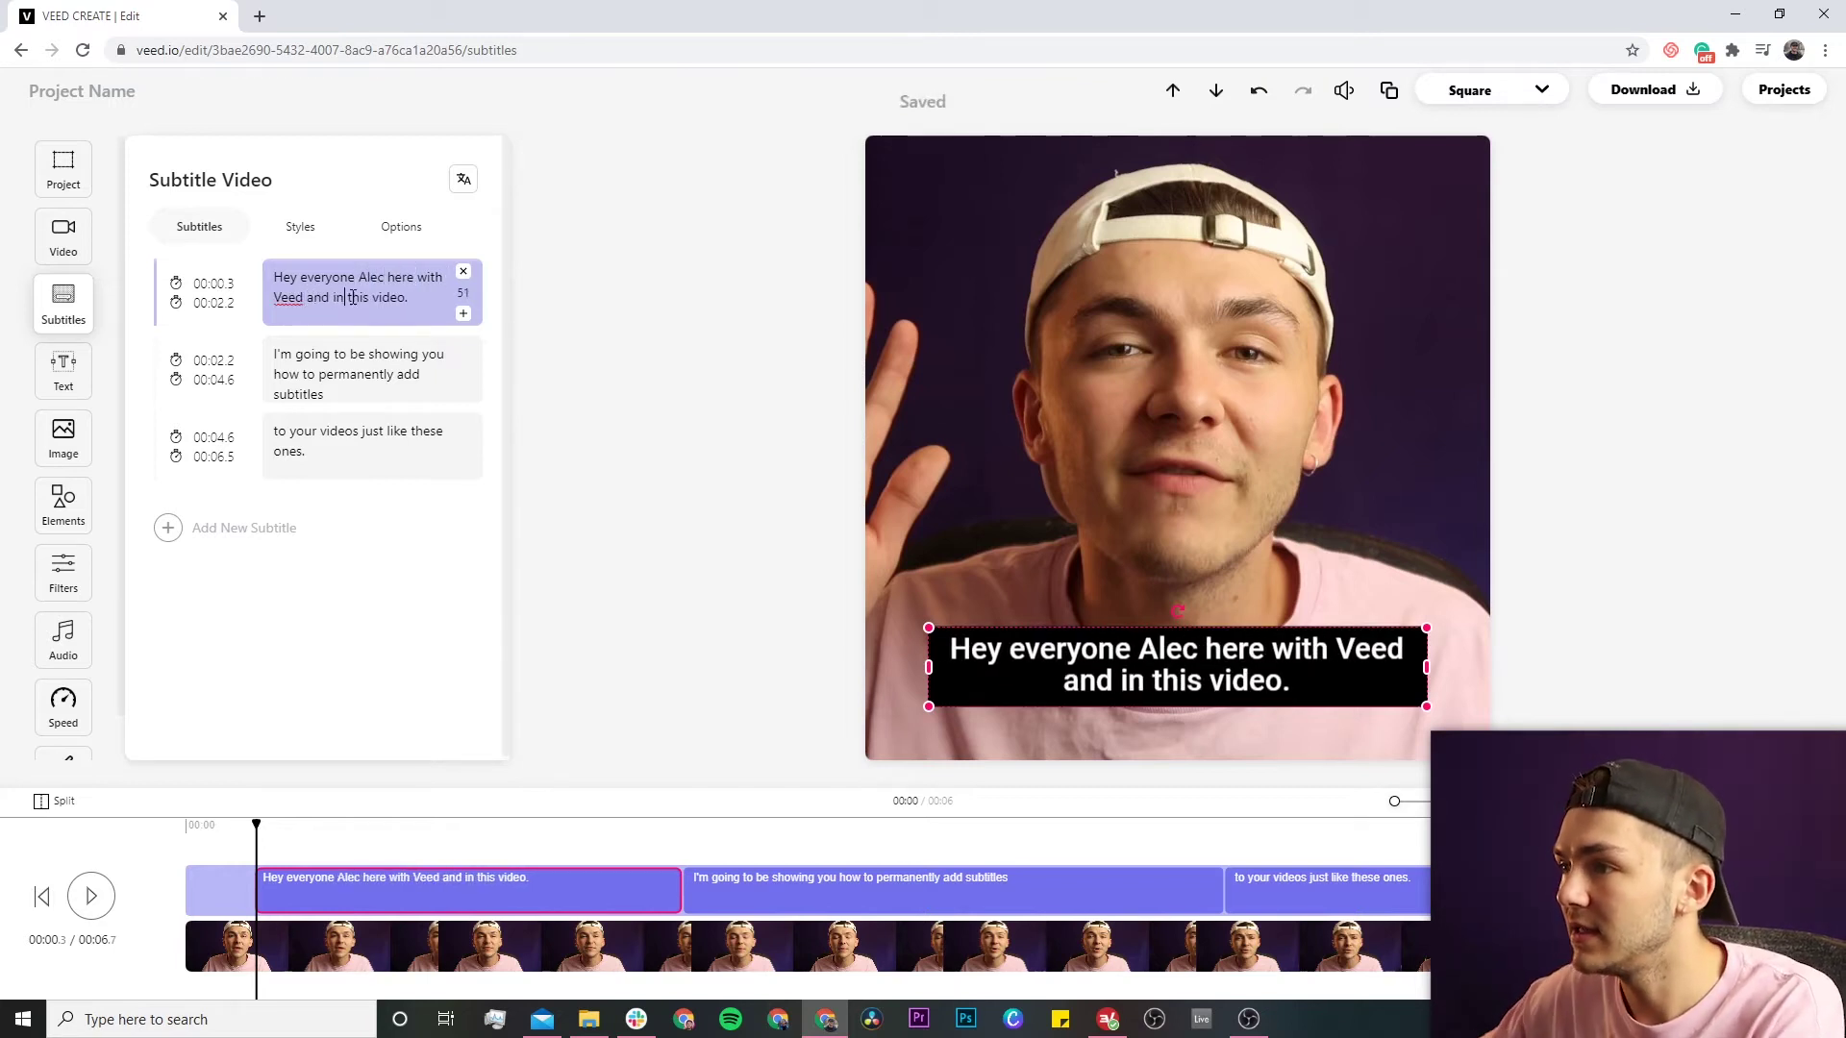
left_click(412, 297)
key("BackSpace")
type(",")
left_click(355, 278)
type(",")
Replay the video from the start to check the corrected captions.
left_click(170, 831)
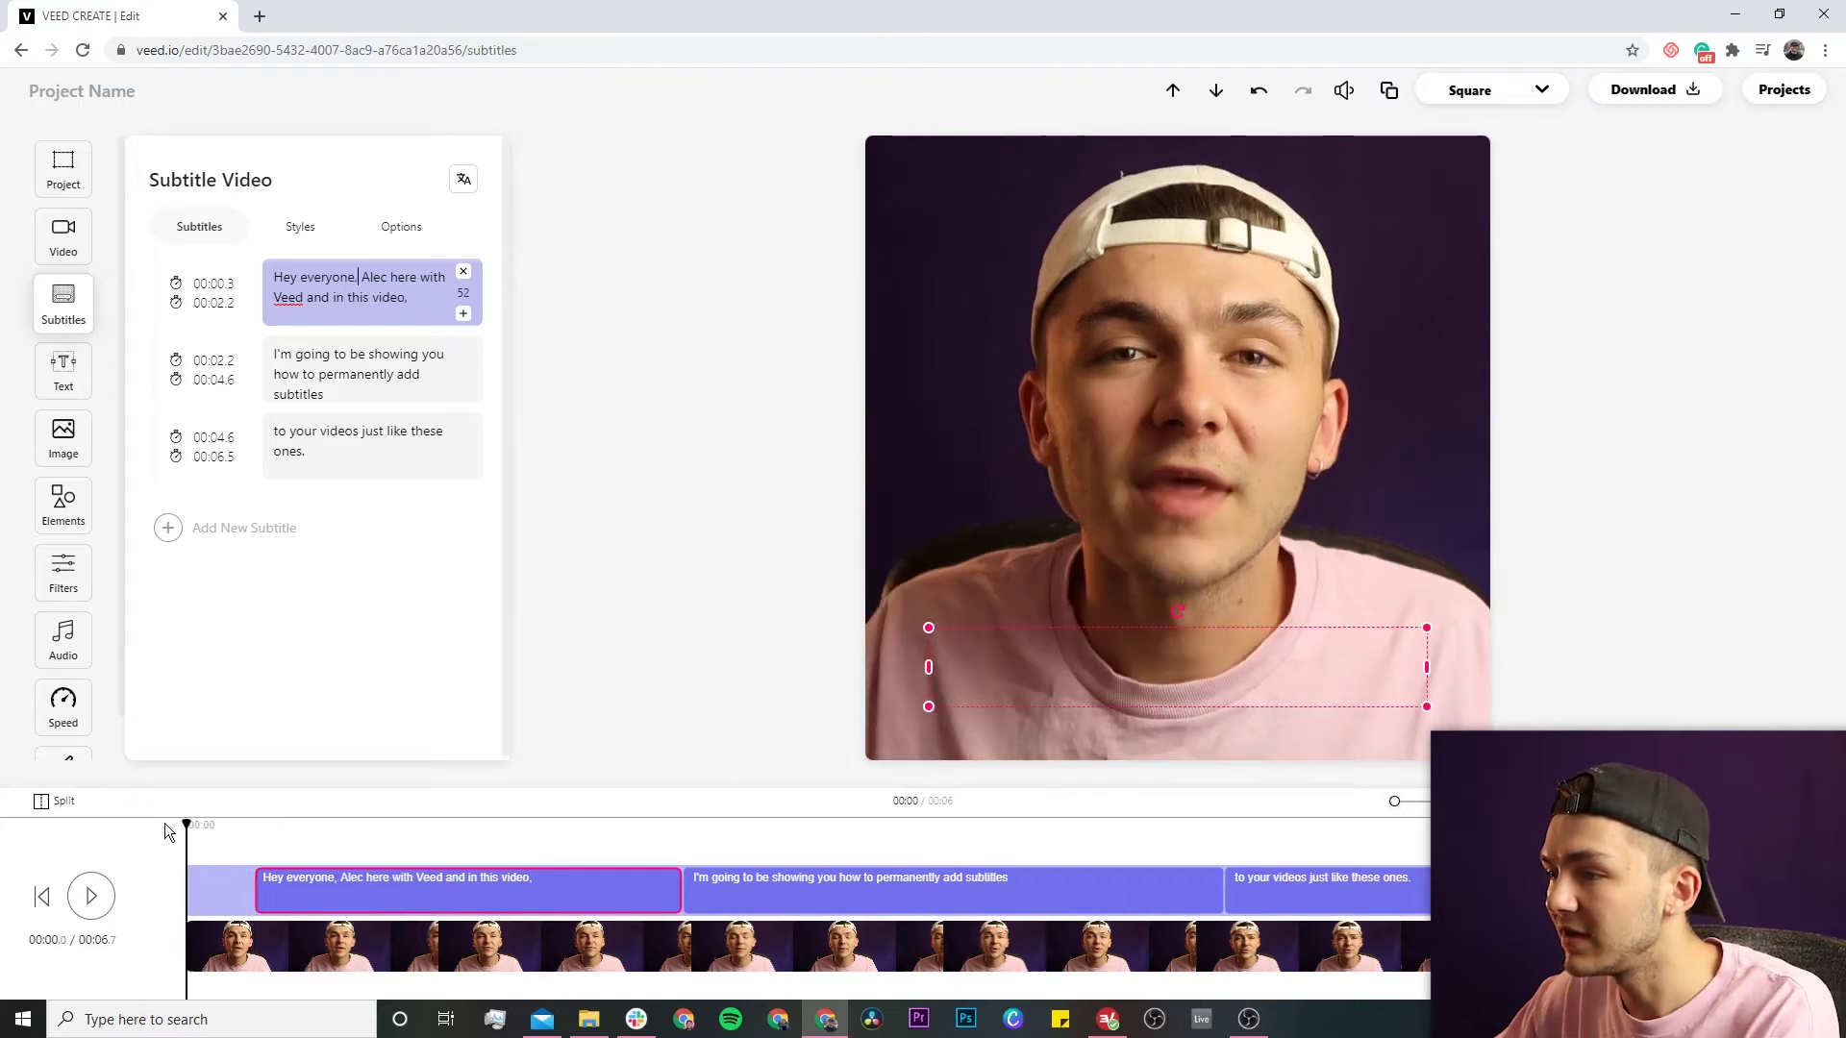
left_click(94, 897)
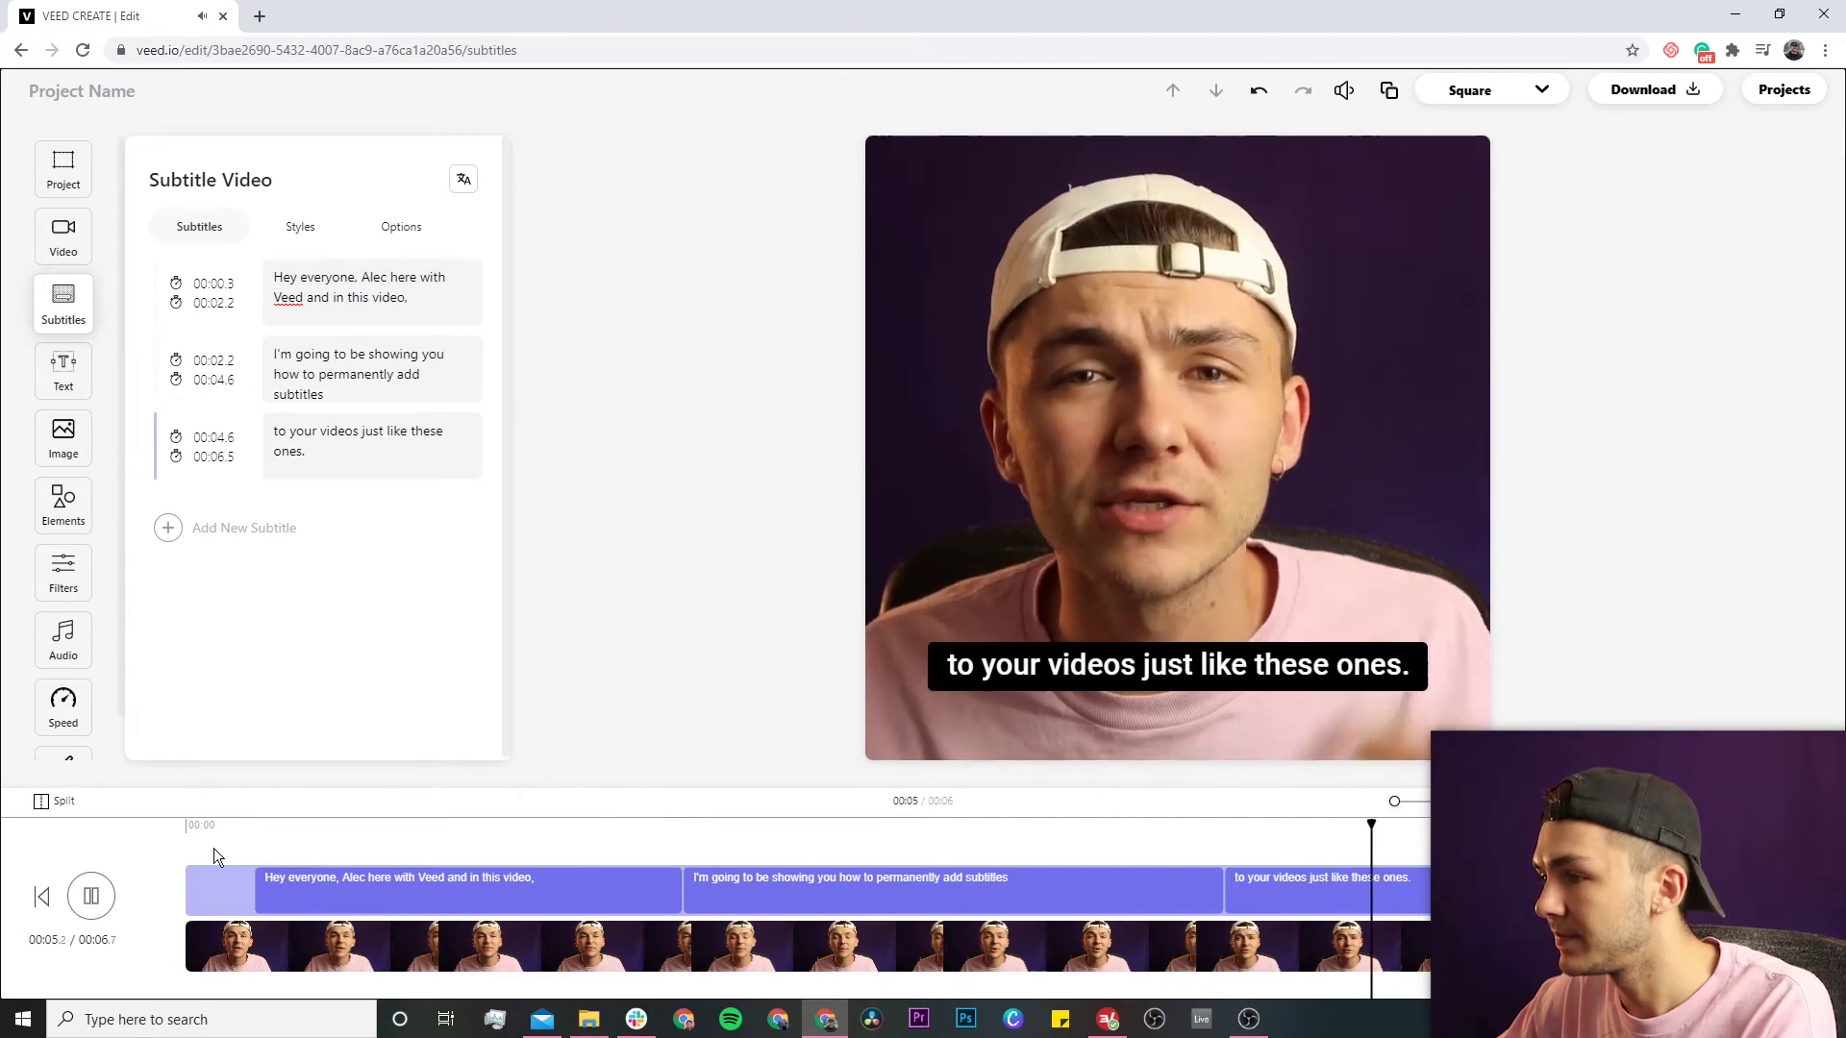
left_click(91, 897)
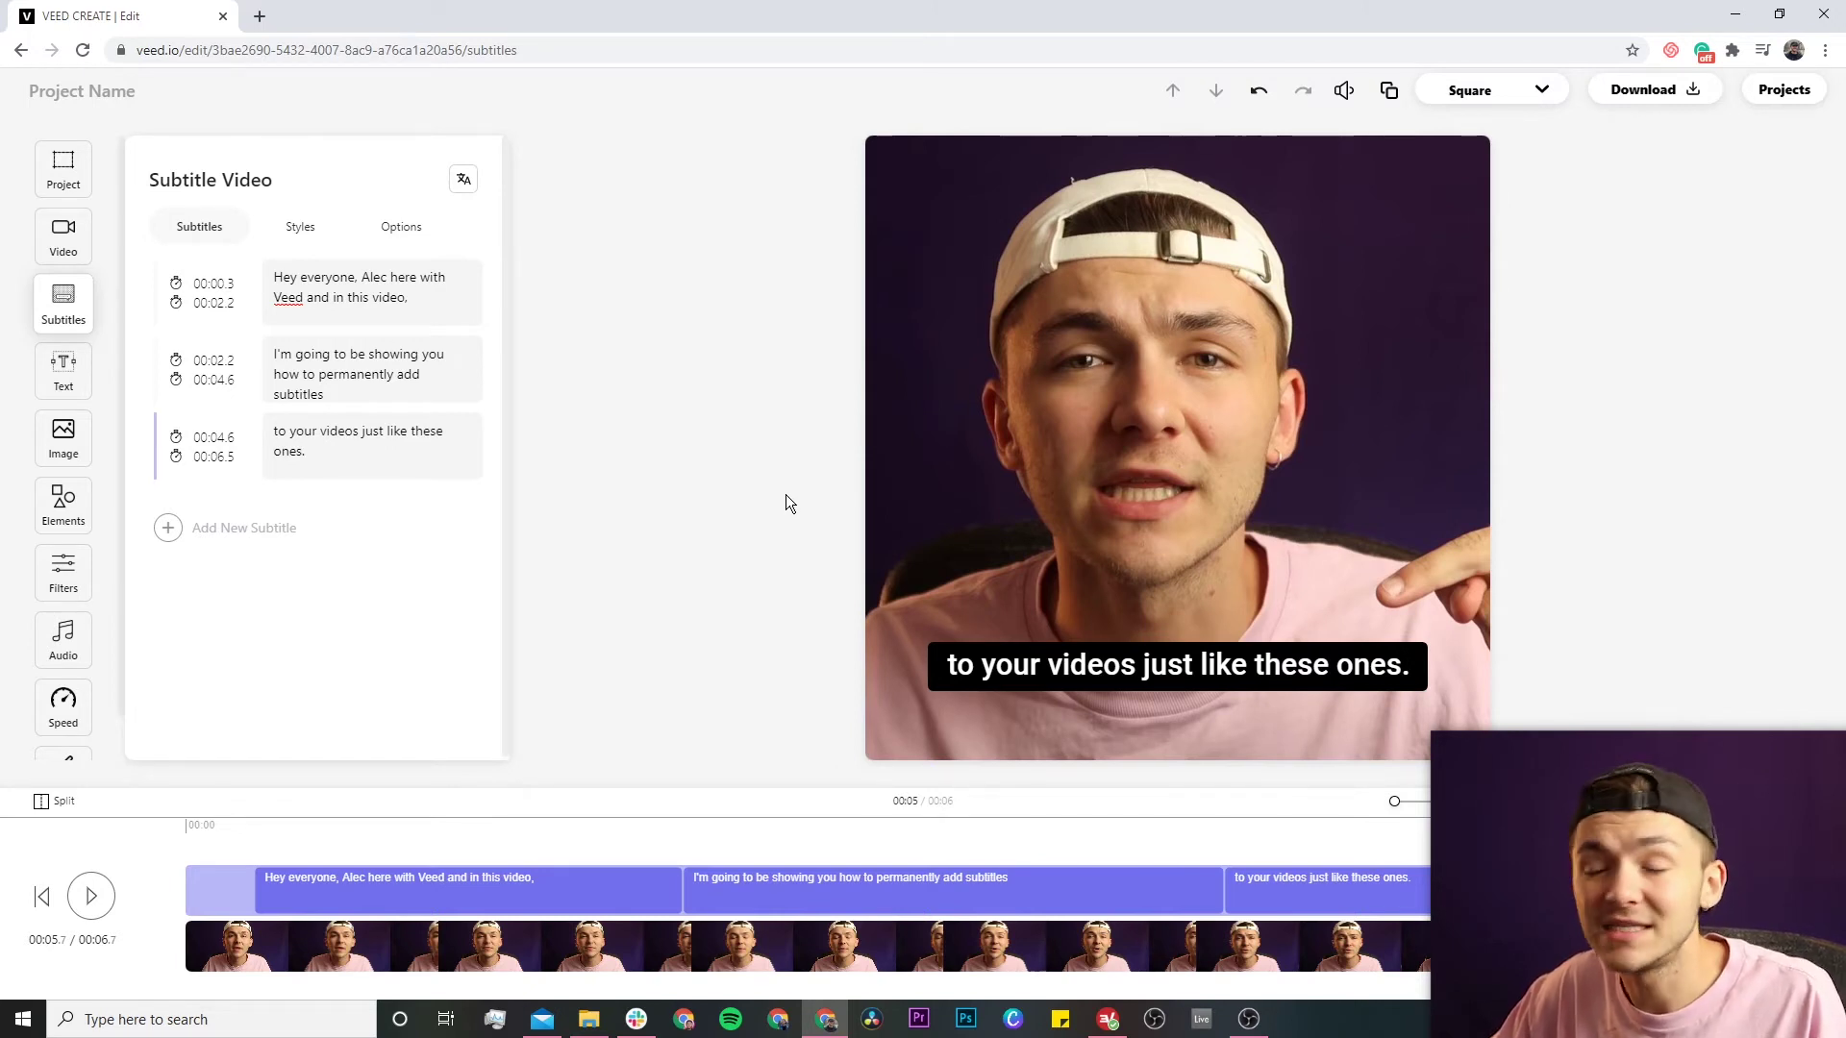
left_click(1085, 666)
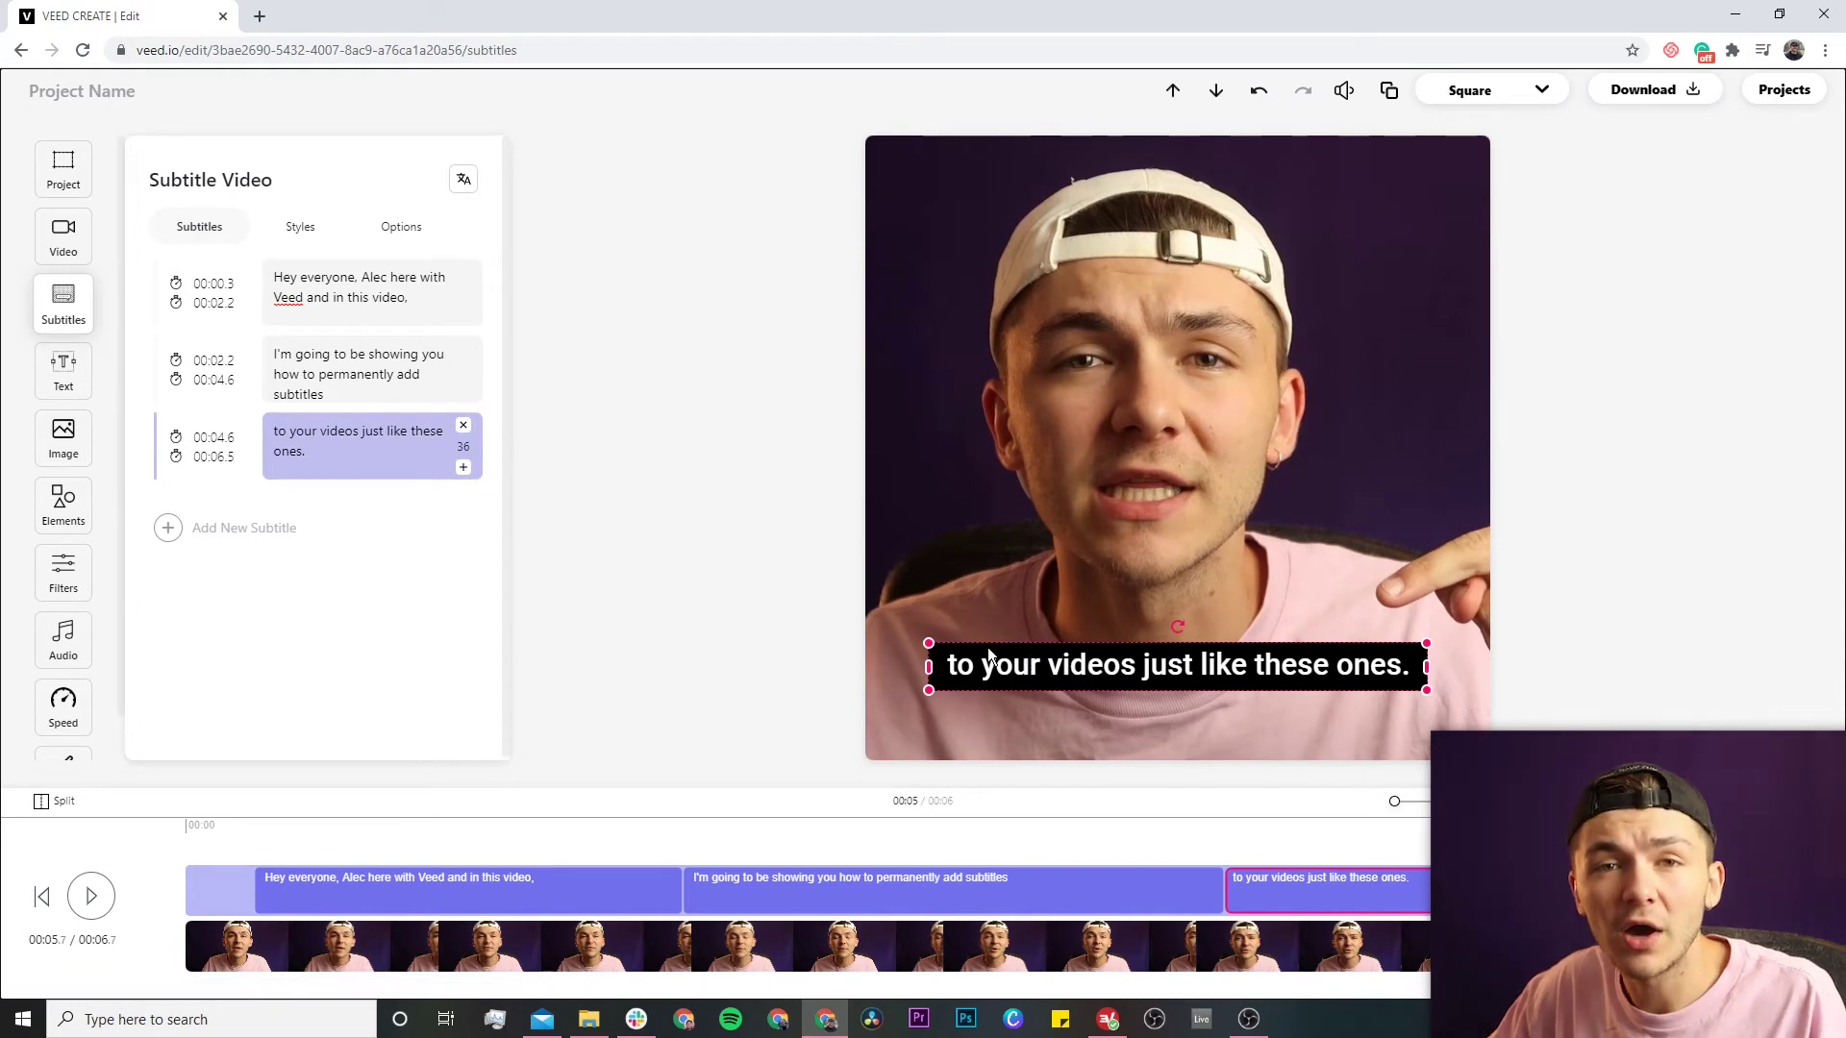
Look over the subtitle styling options and select the subtitles' timing fields.
left_click(301, 228)
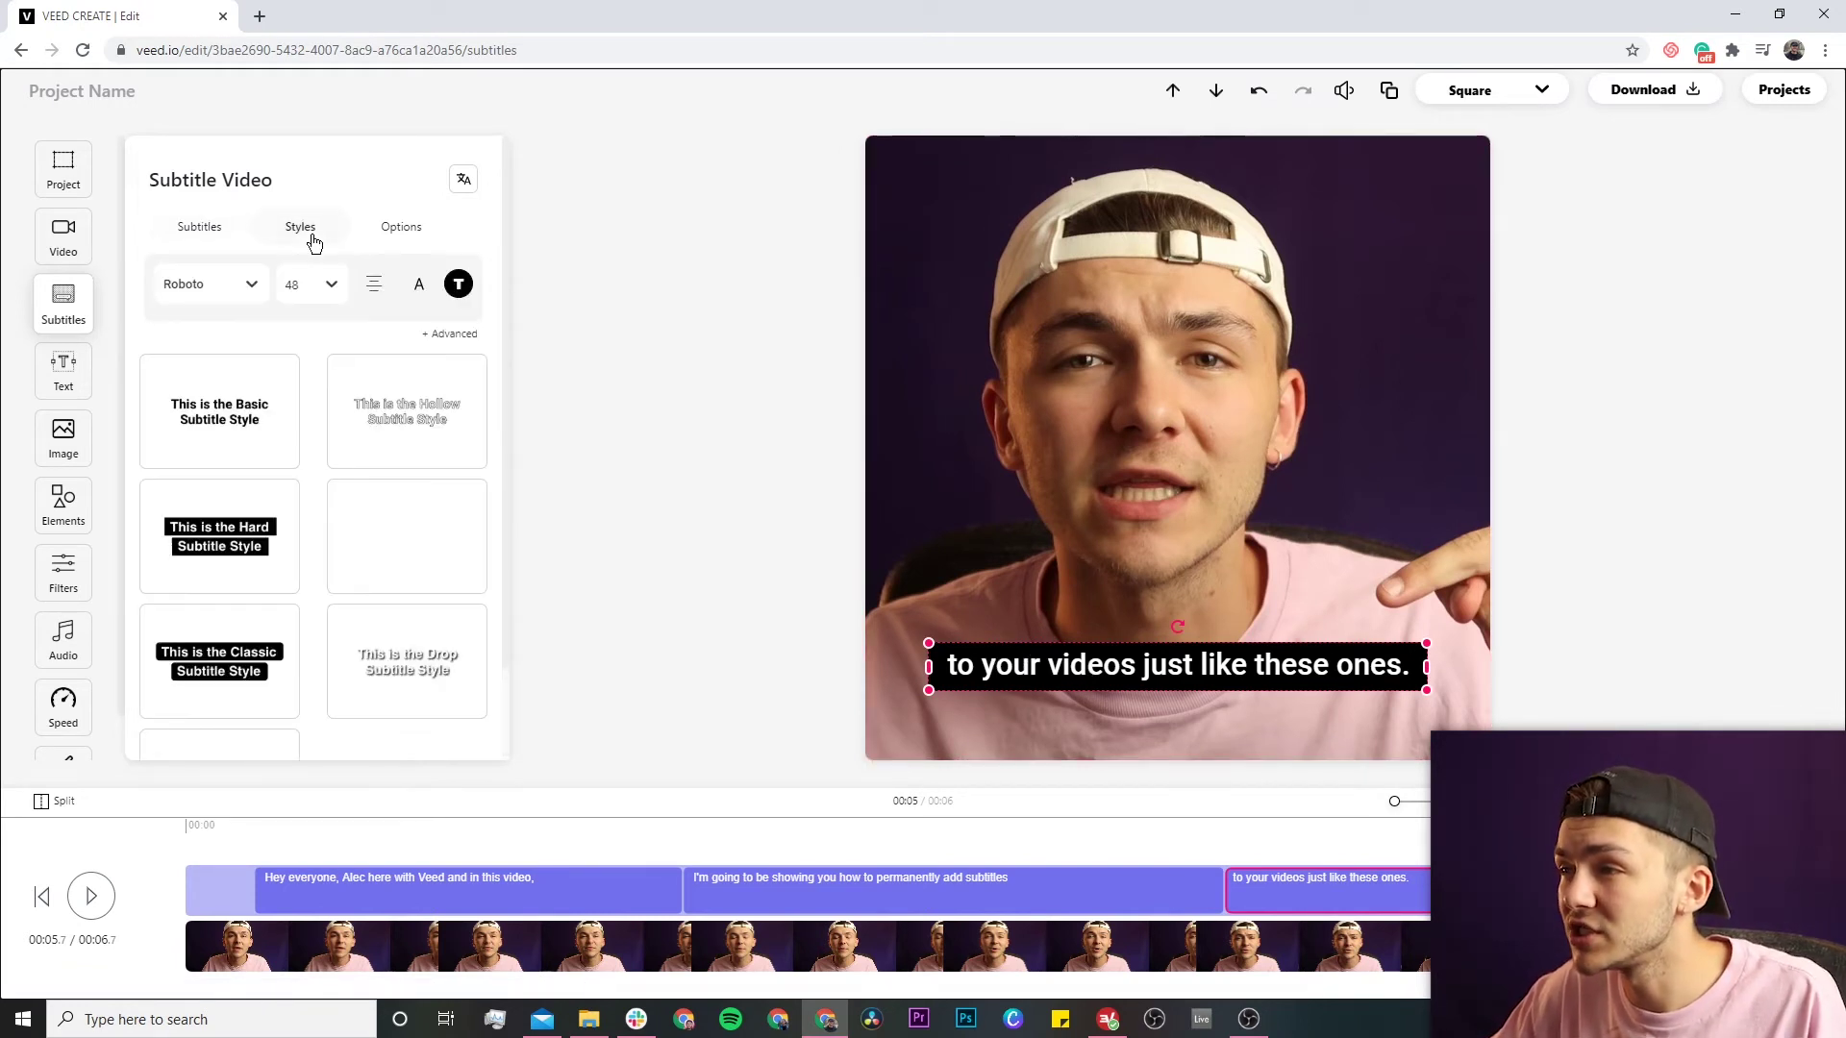
left_click(211, 234)
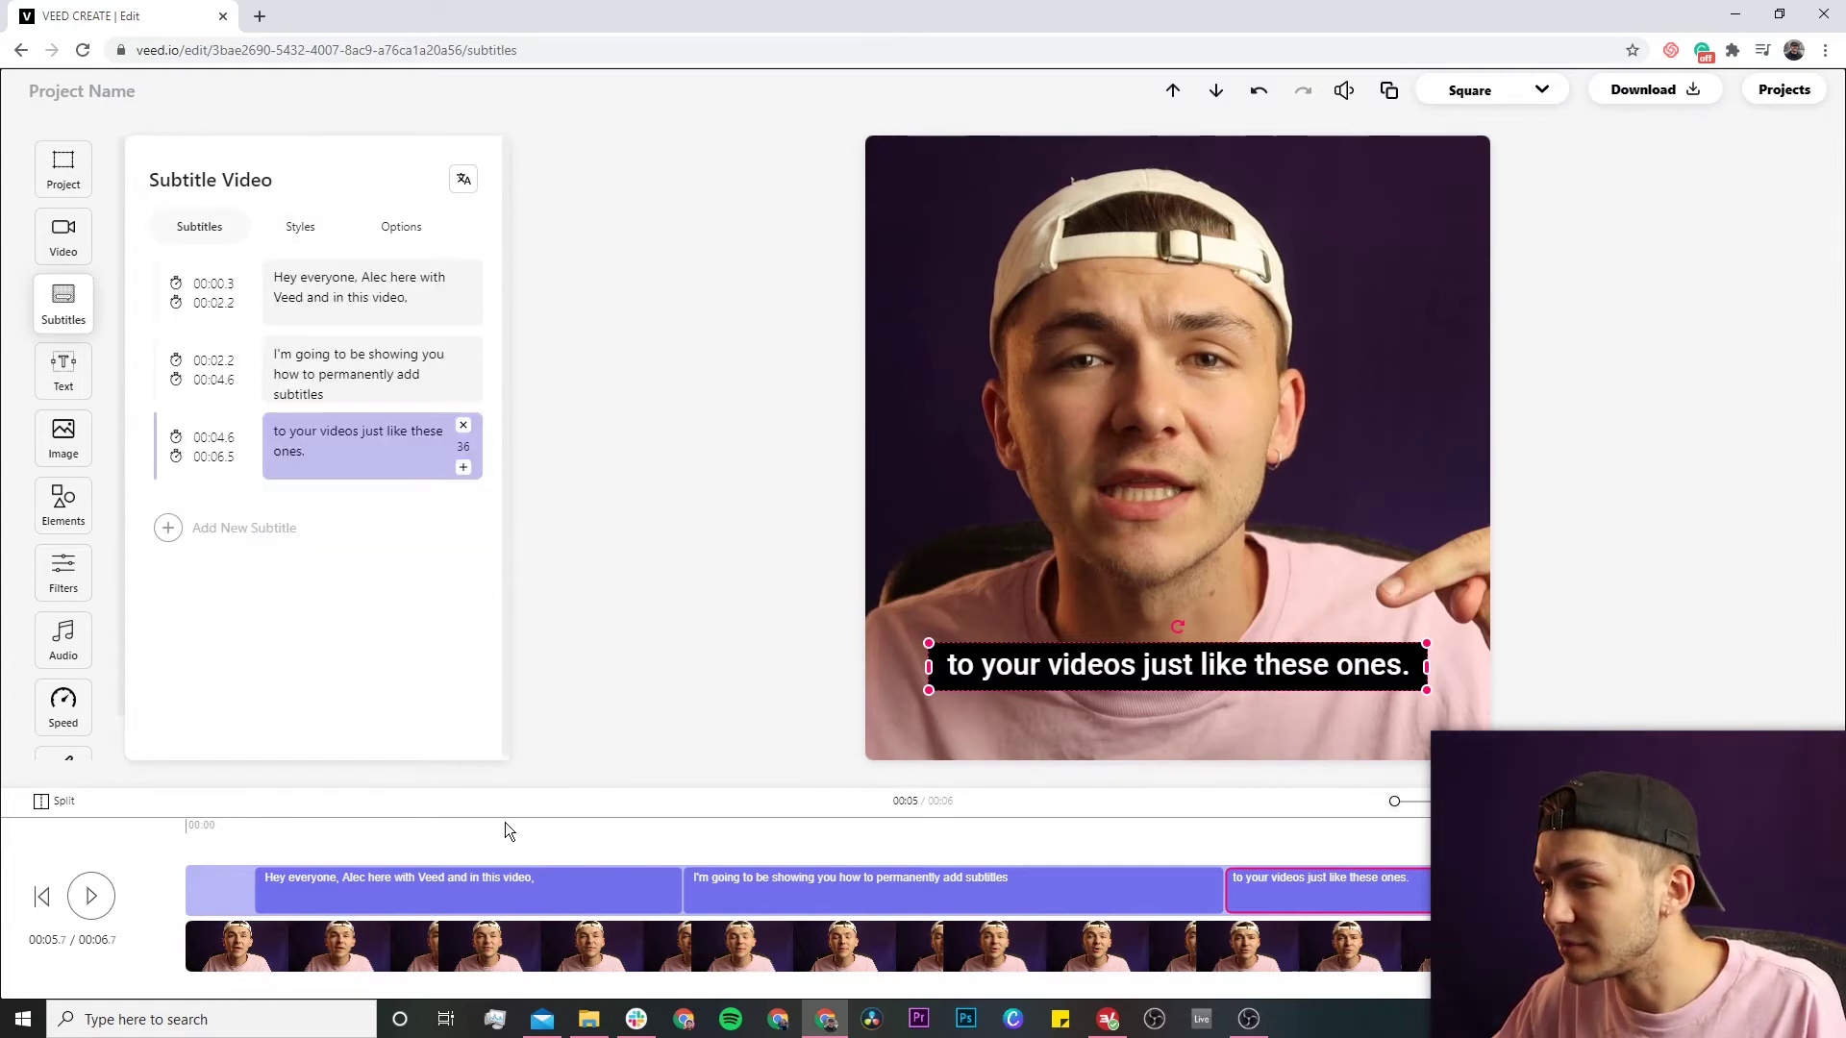
left_click(300, 276)
left_click(322, 377)
left_click(235, 282)
left_click_drag(235, 283, 188, 305)
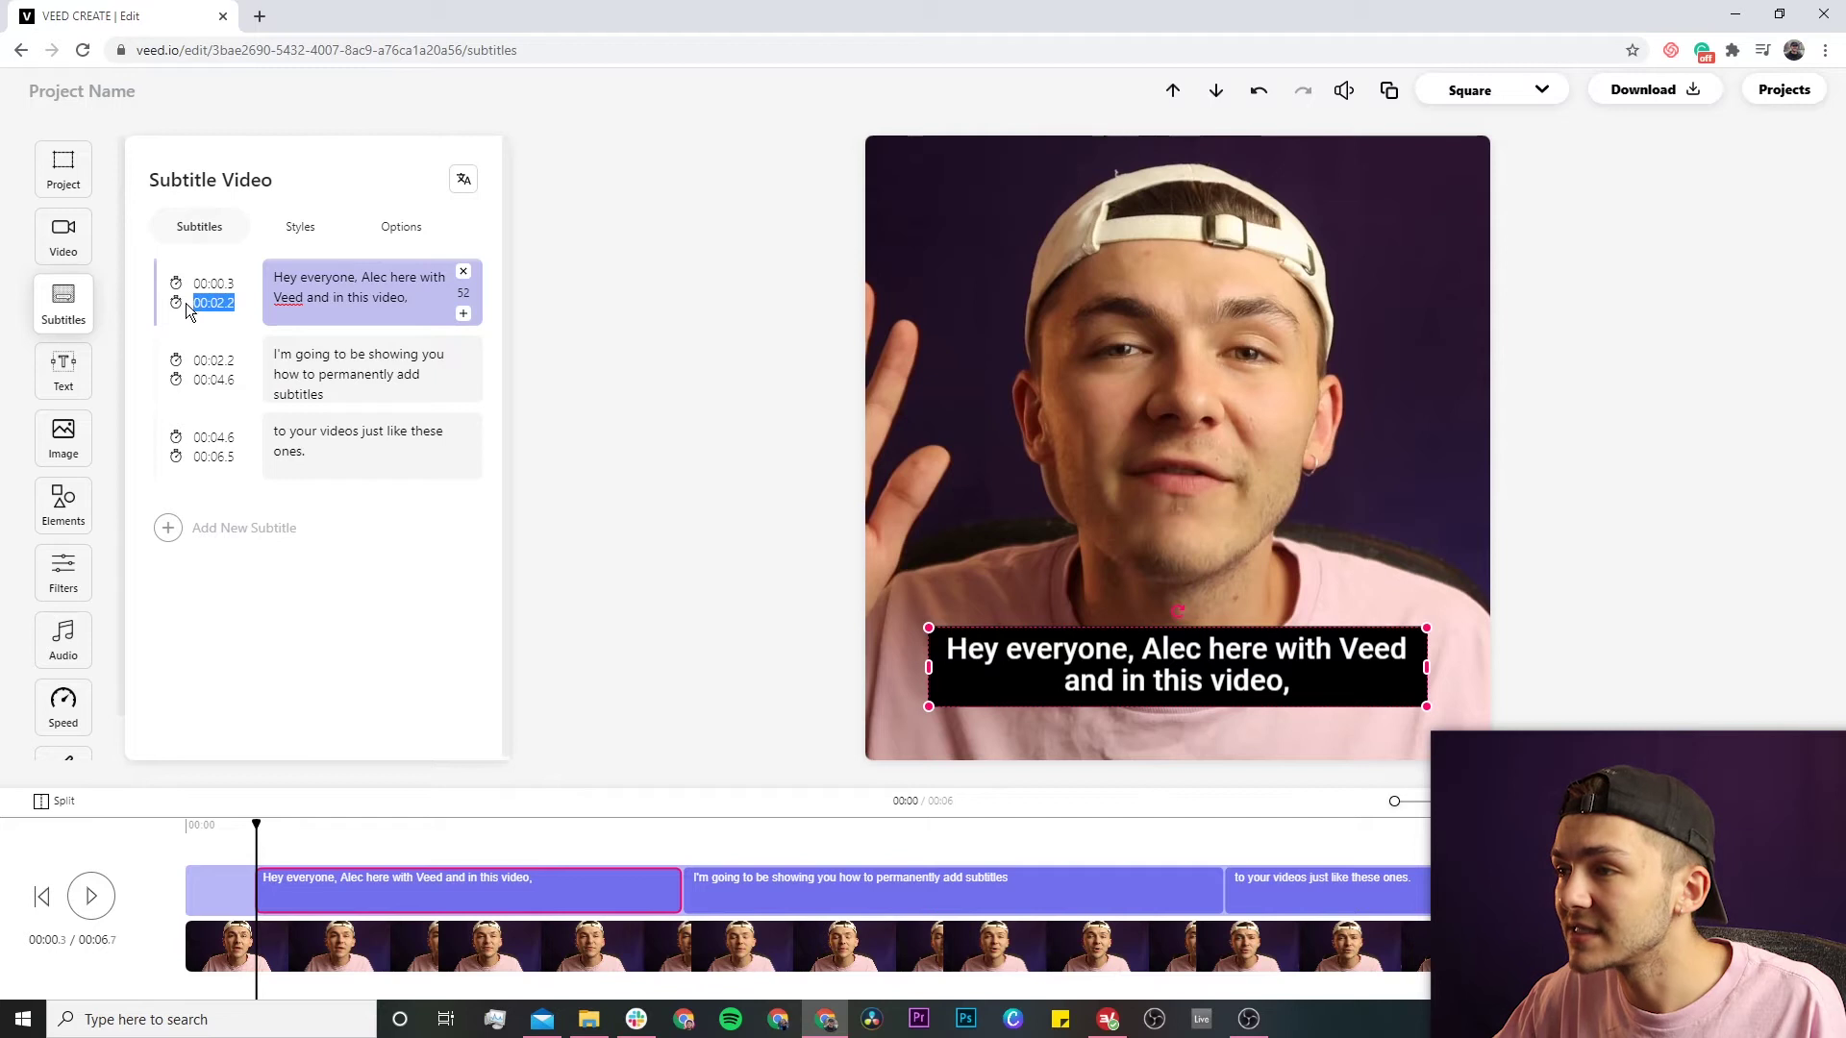
left_click(237, 285)
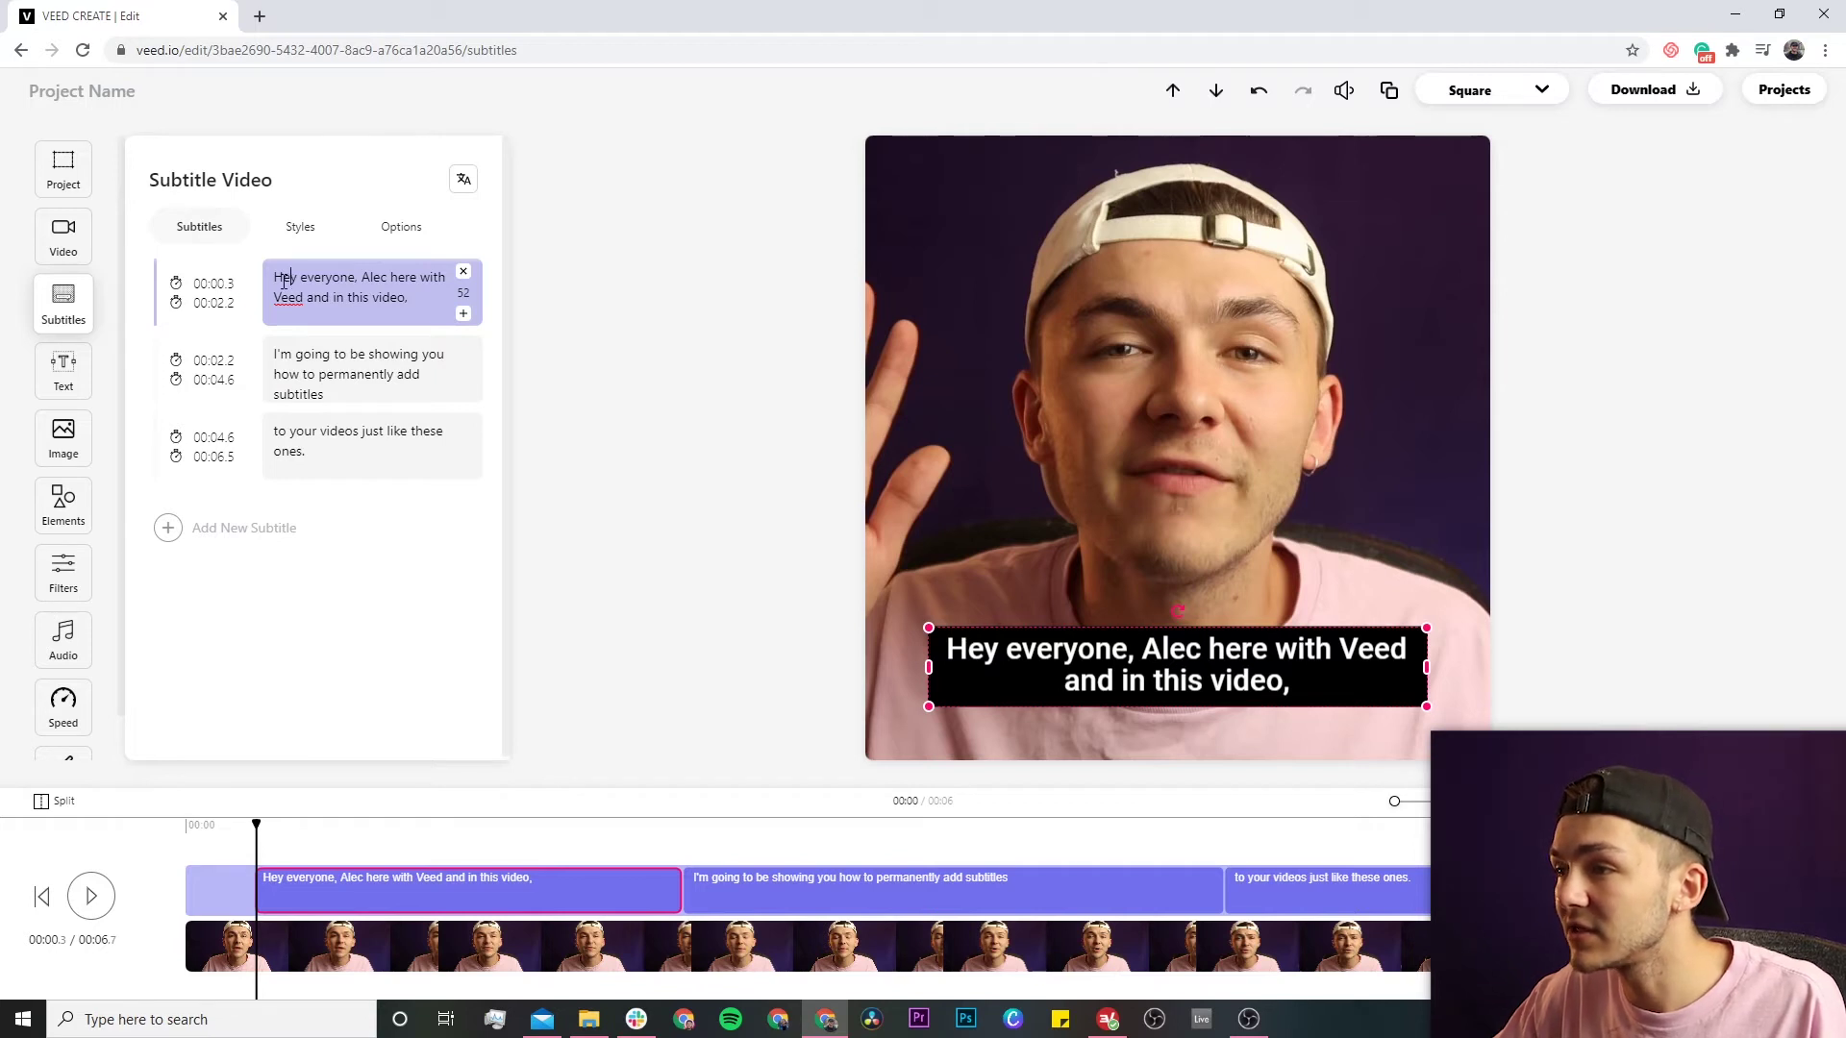
left_click_drag(240, 283, 201, 305)
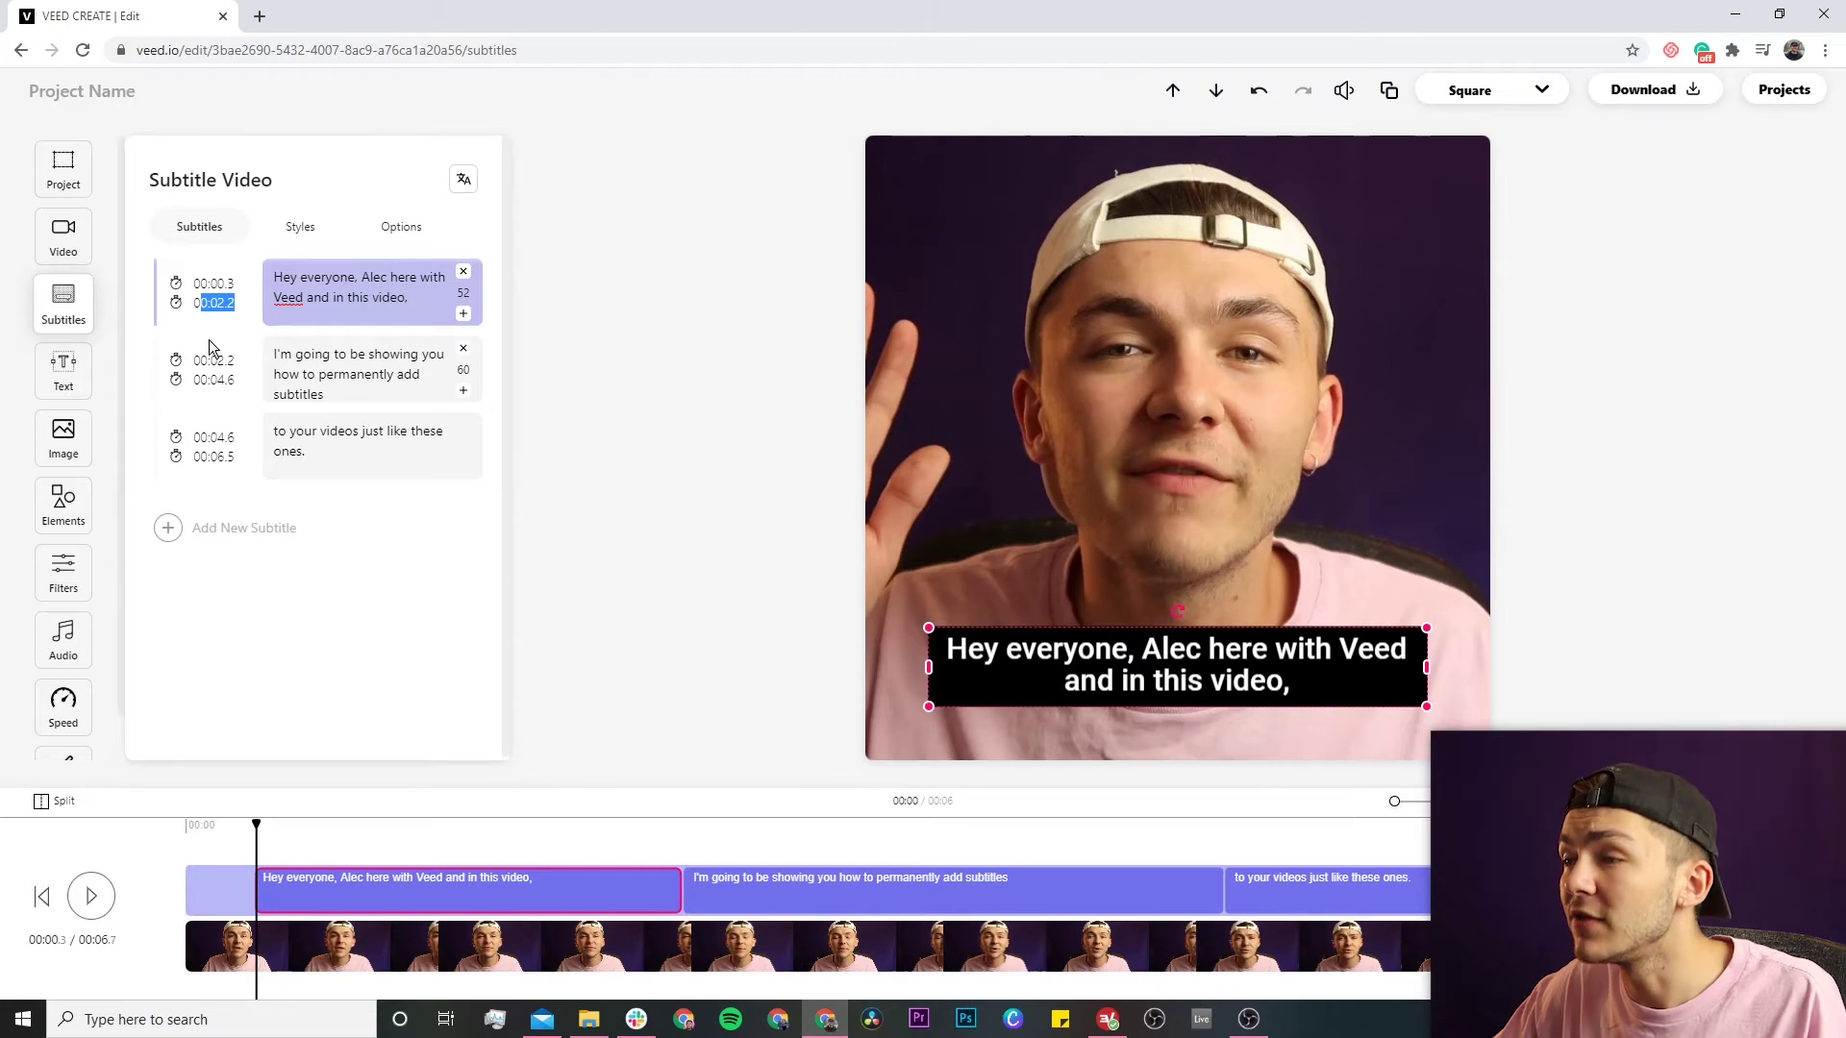
mouse_move(239, 356)
left_mouse_down()
mouse_move(218, 378)
mouse_move(234, 380)
left_mouse_up()
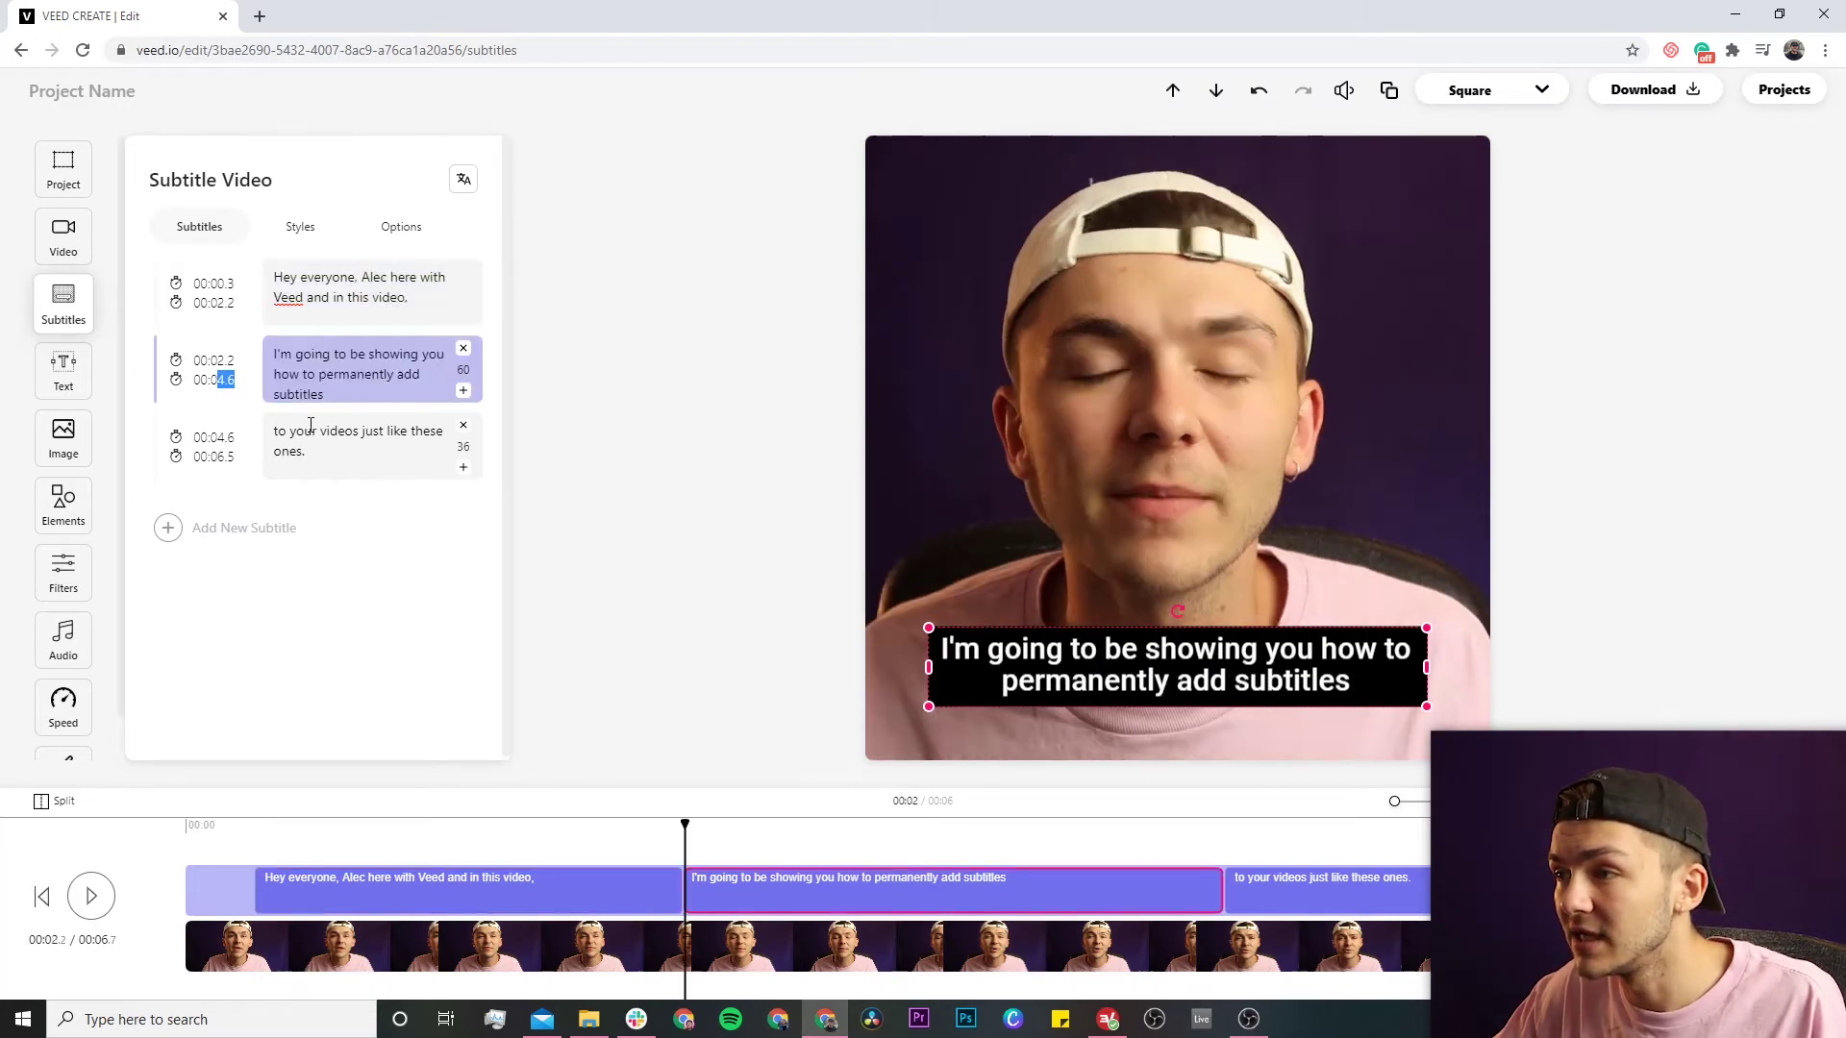
left_click(283, 426)
left_click(234, 373)
Retime the first subtitle: start at .2 seconds and end at 00:02.1.
left_click(232, 283)
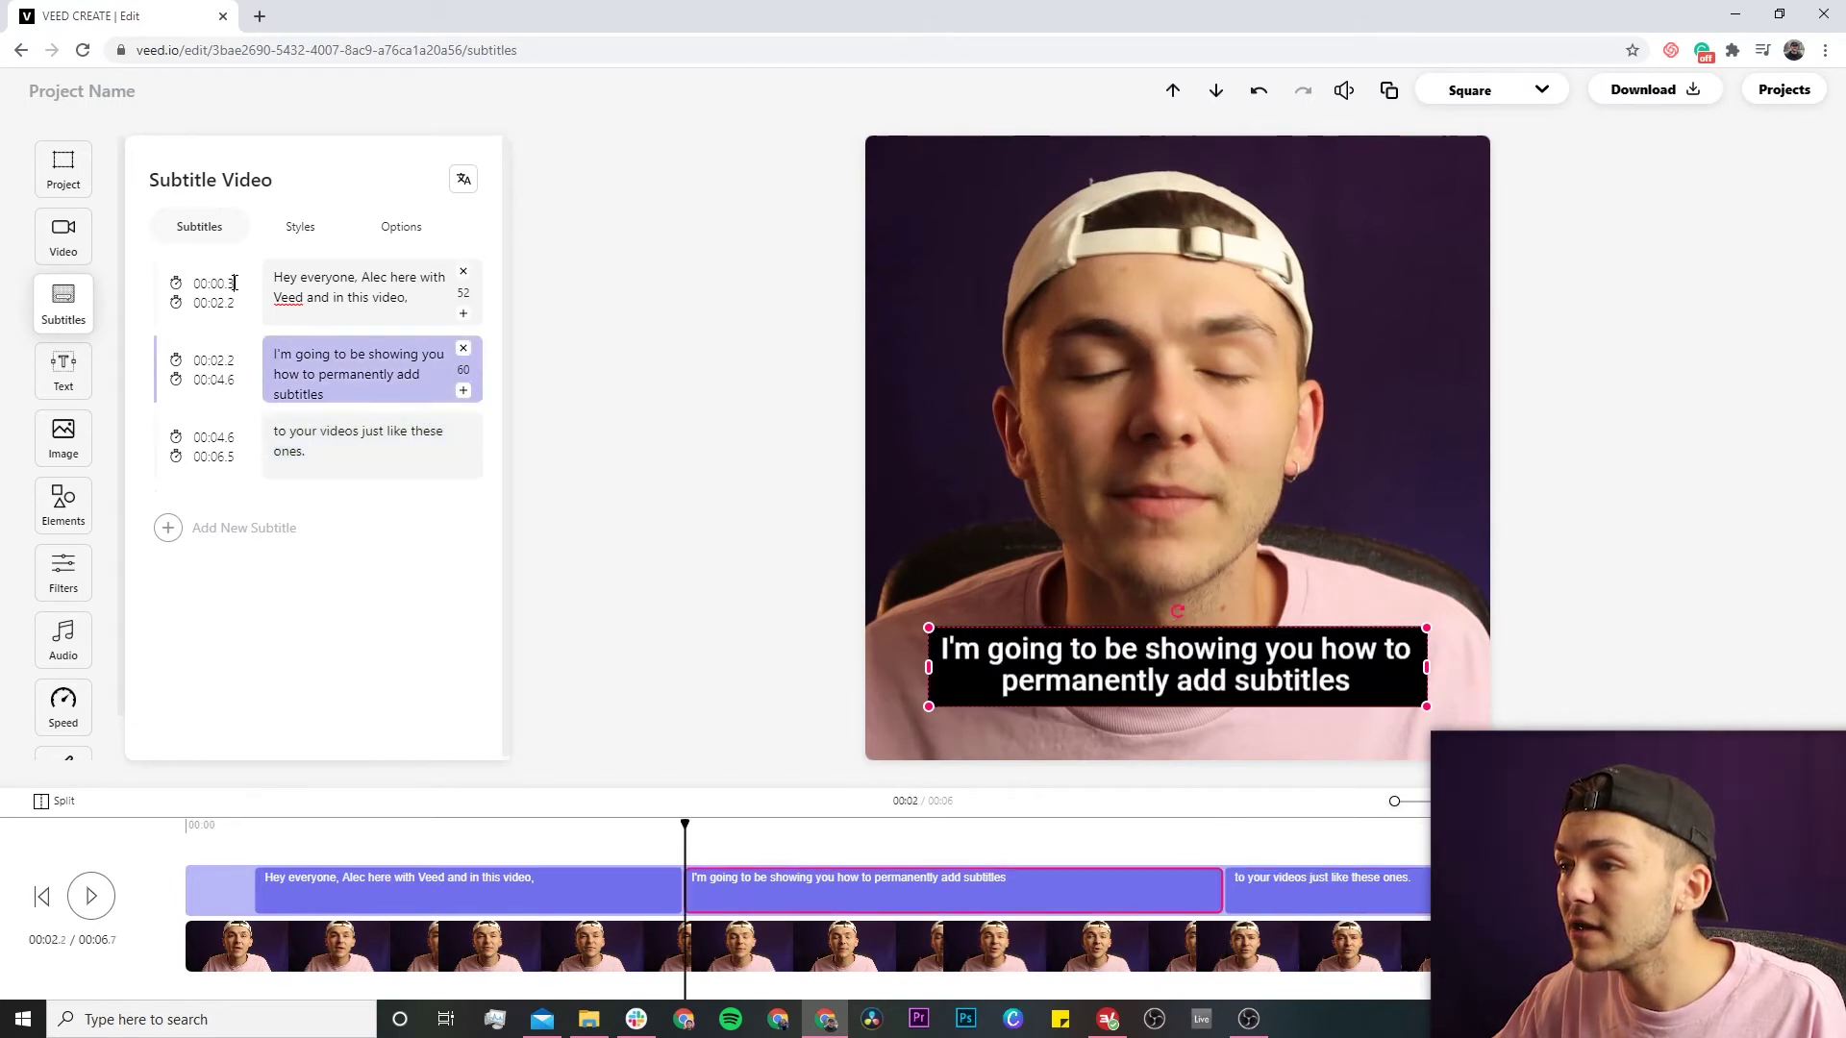
key("BackSpace")
key("BackSpace")
type(".2")
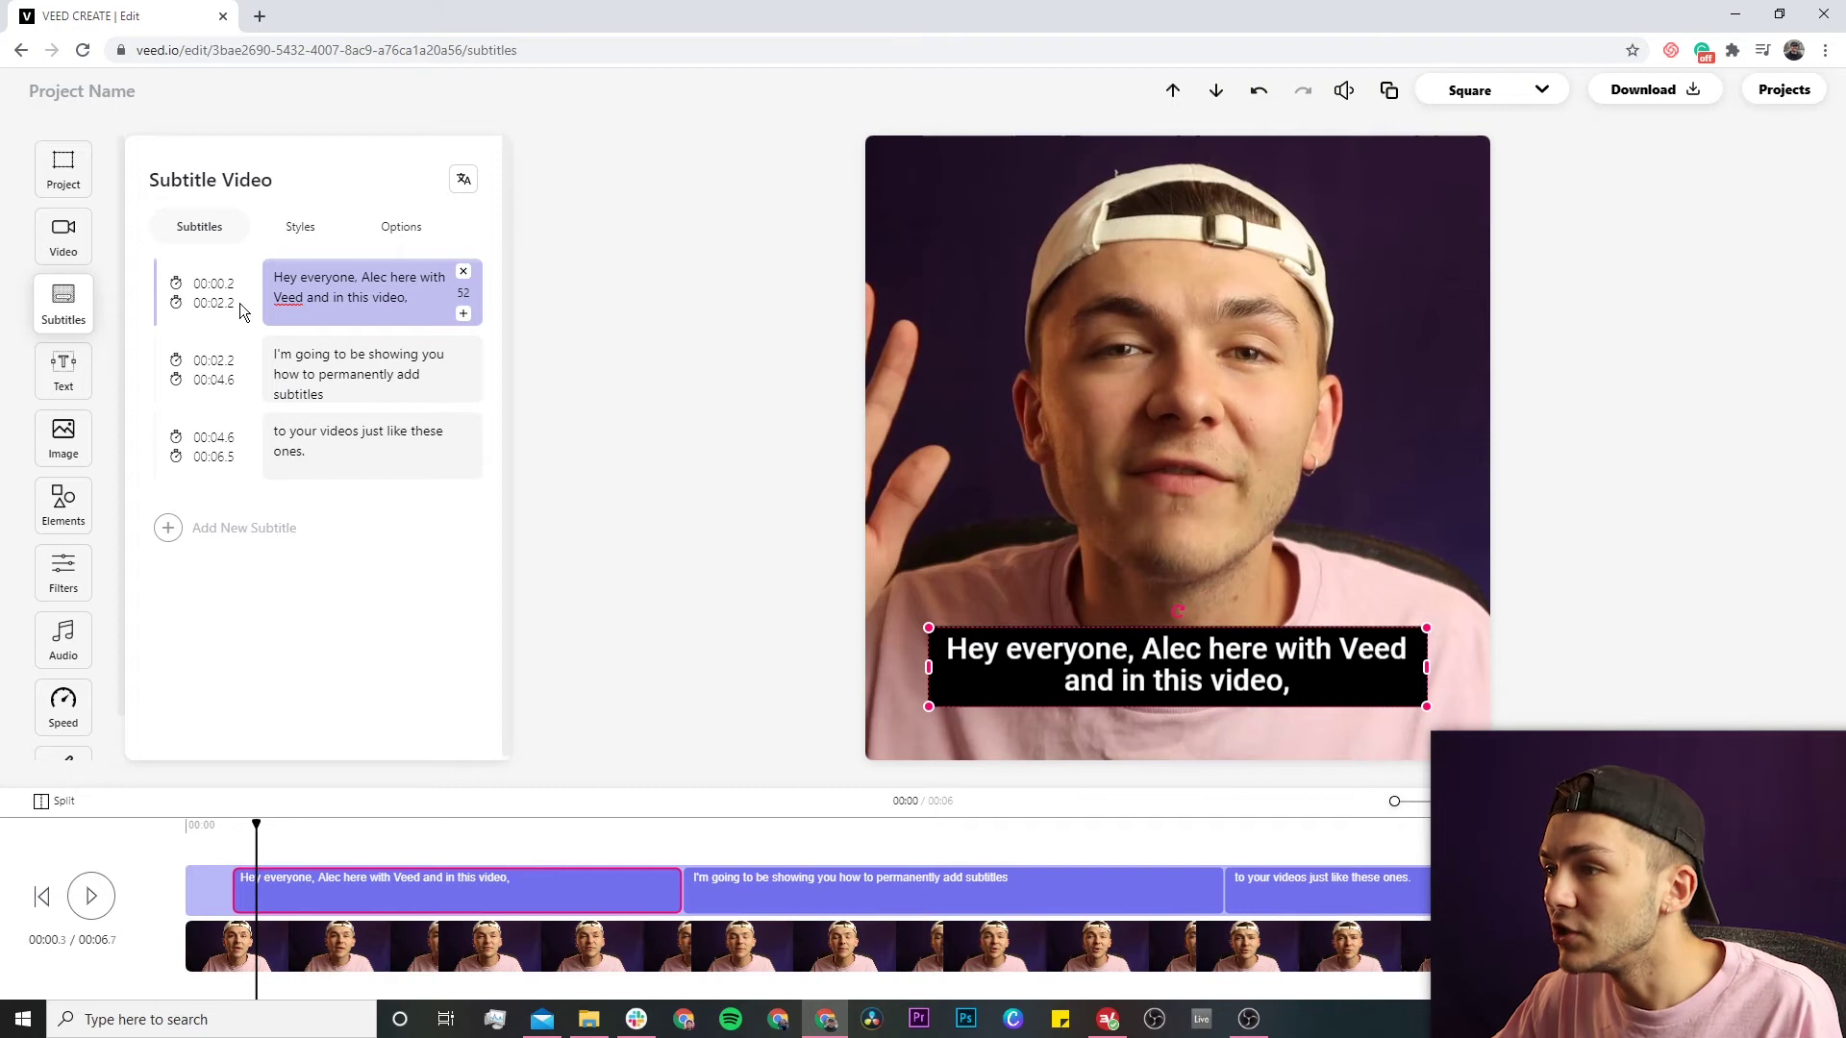
mouse_move(673, 880)
left_mouse_down()
mouse_move(565, 880)
mouse_move(676, 880)
left_mouse_up()
left_click(613, 826)
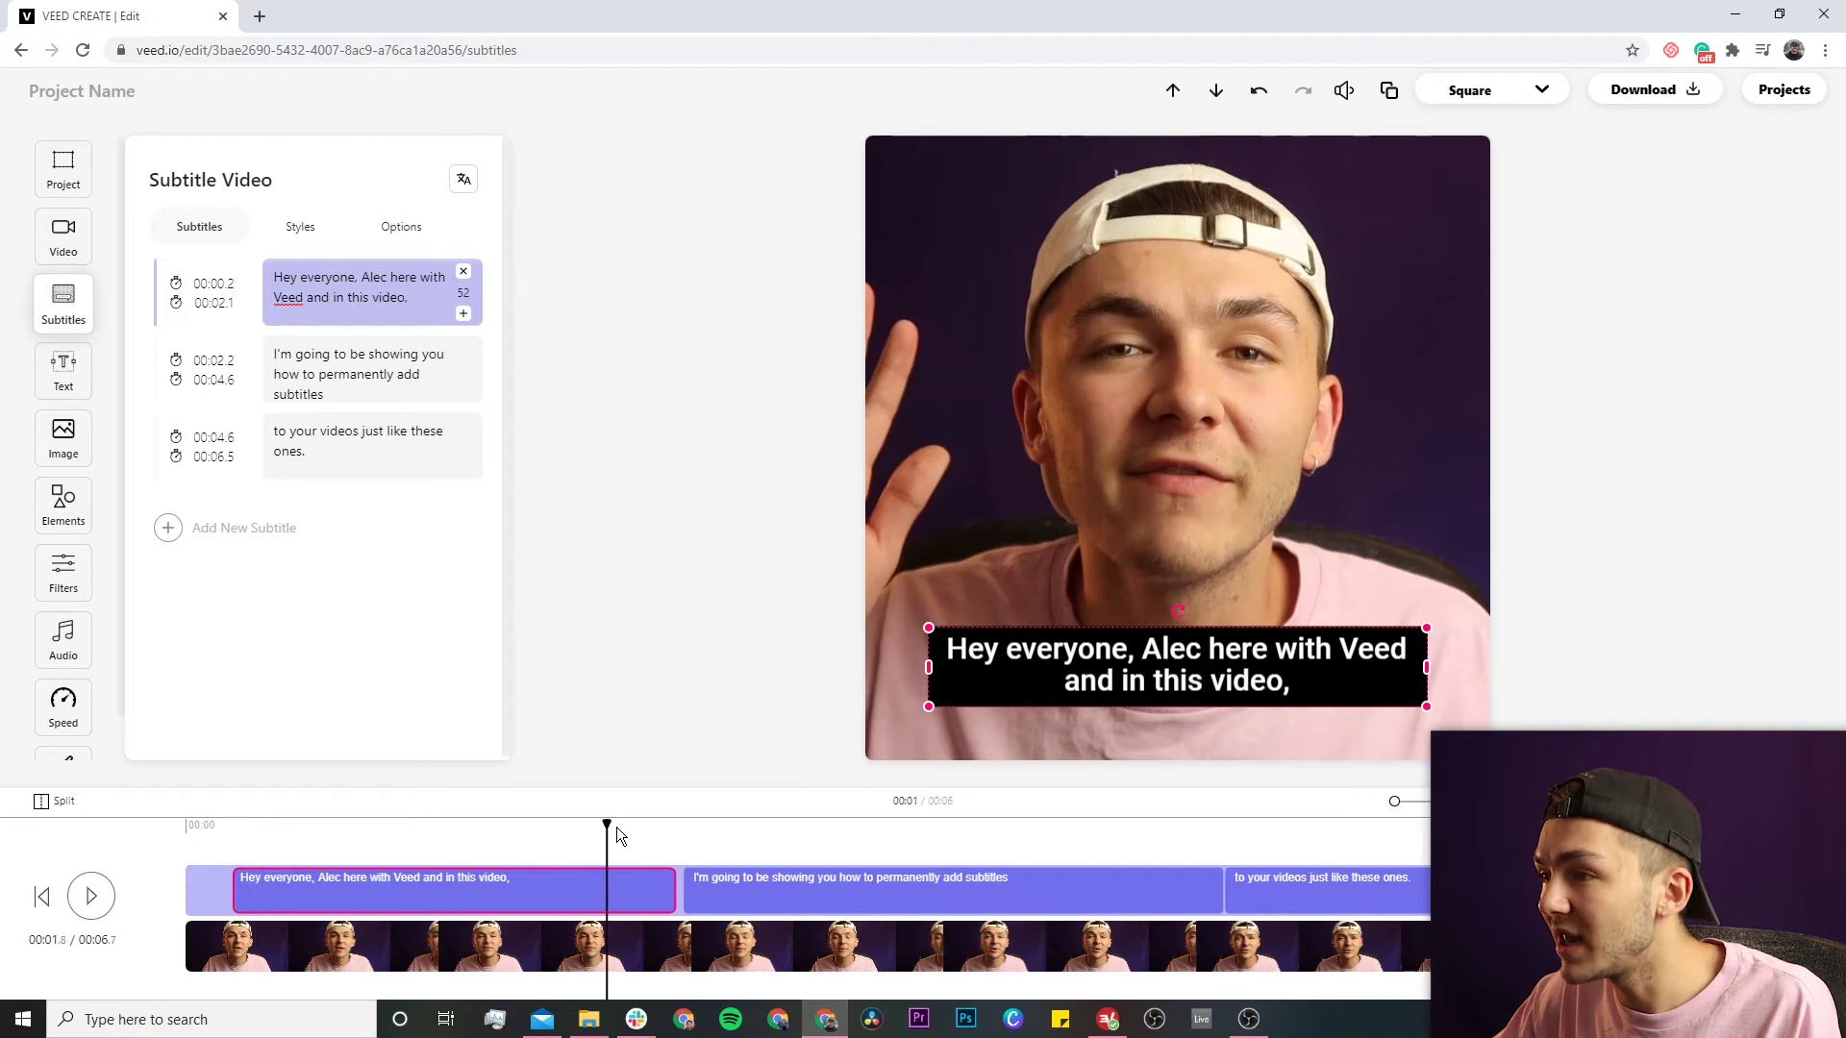
left_click(176, 303)
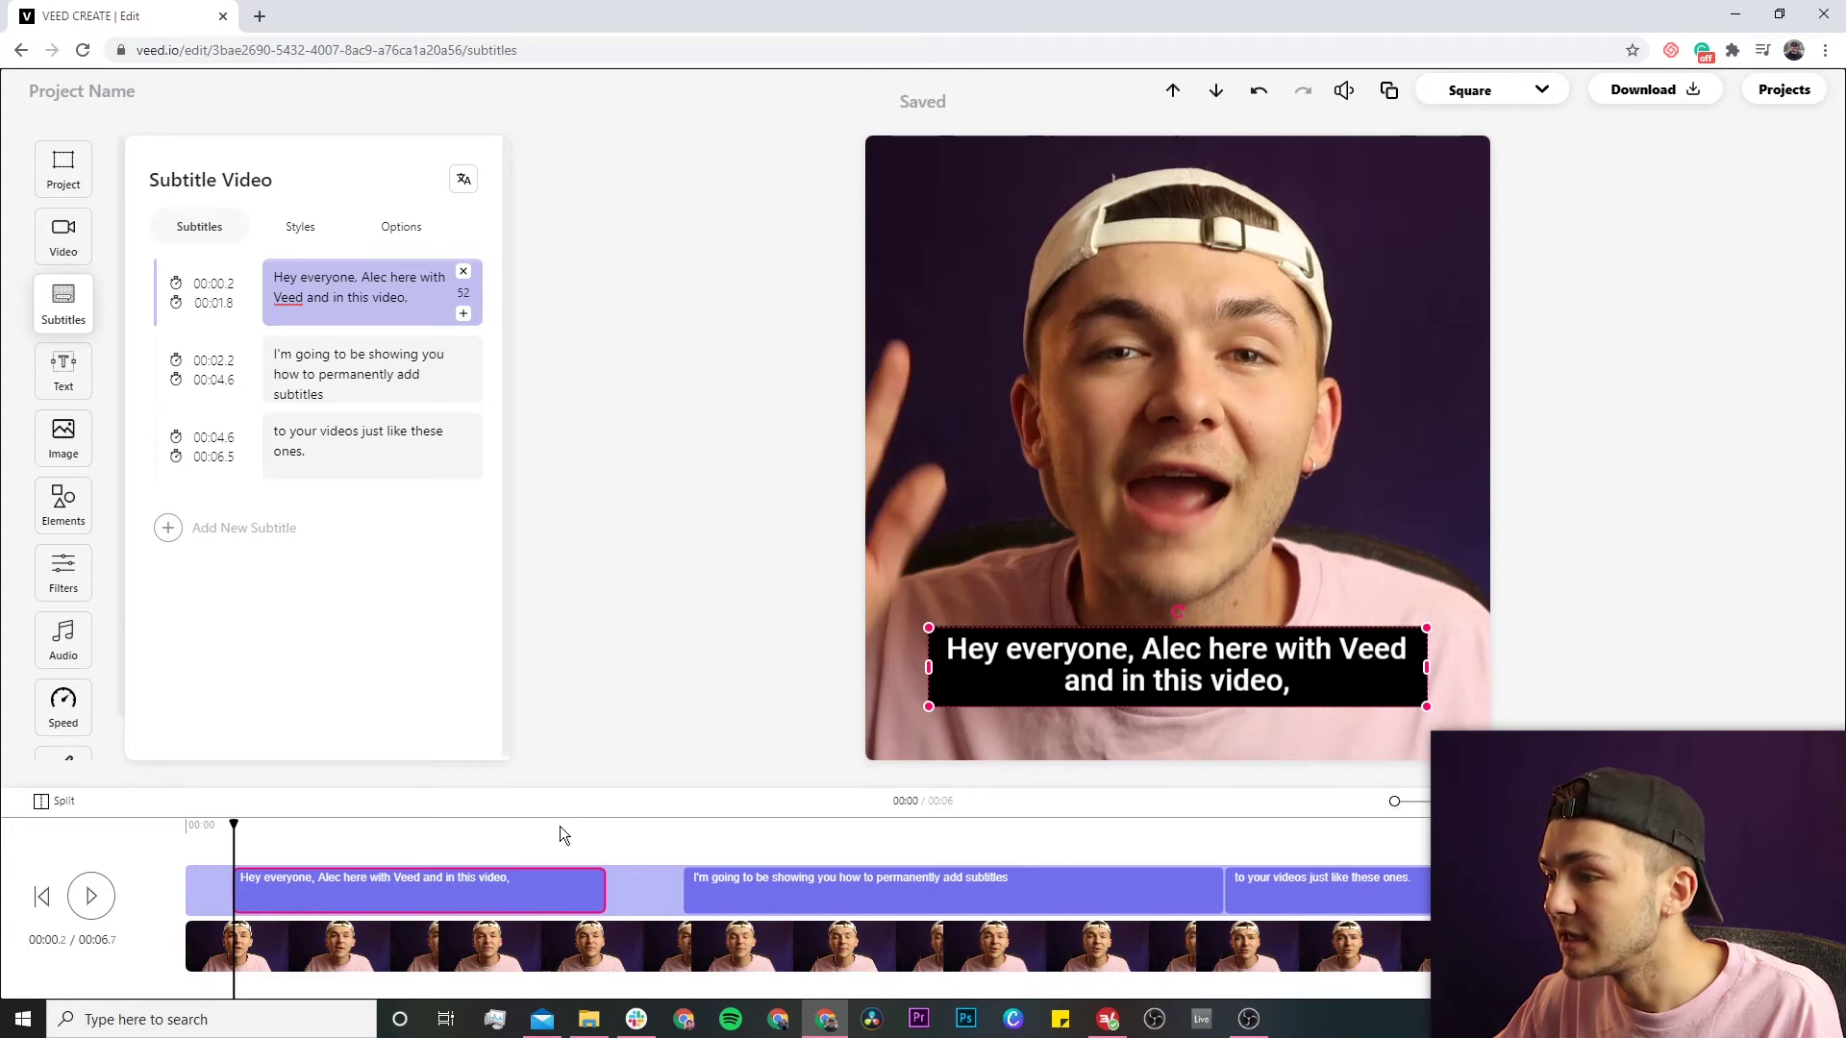
left_click(672, 824)
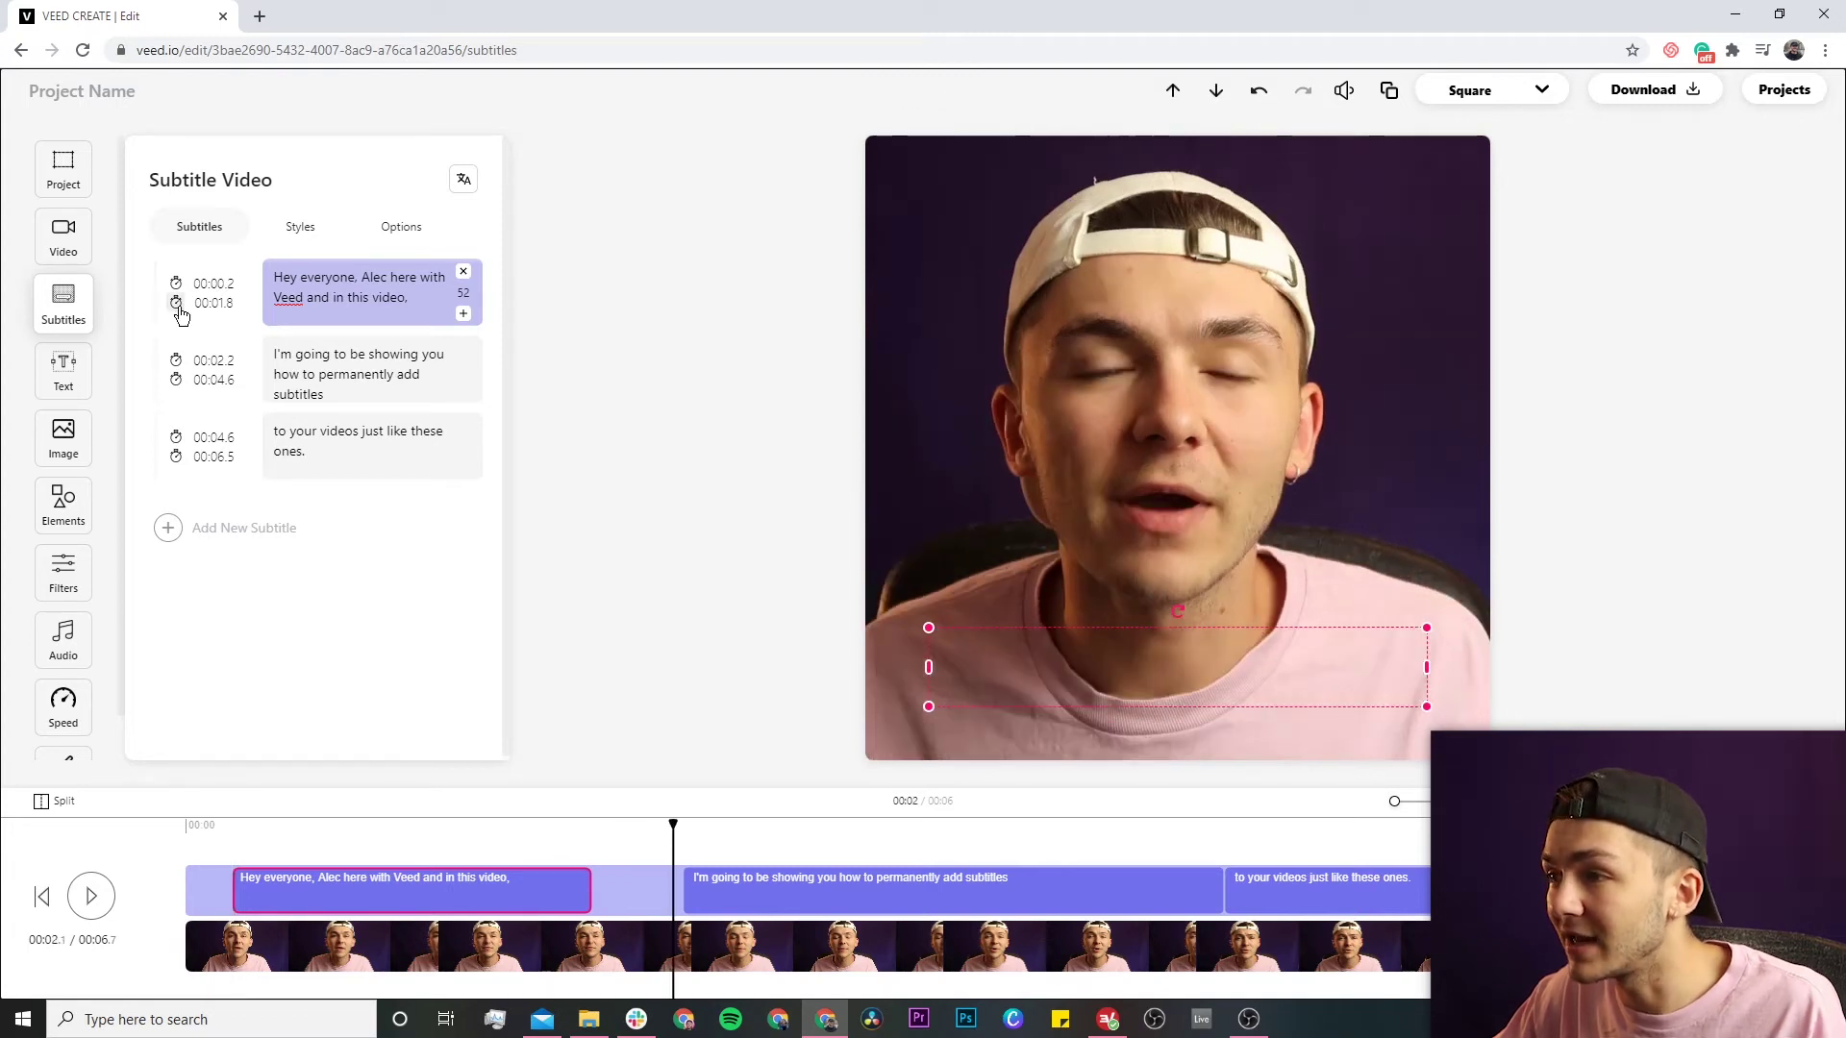
left_click(178, 306)
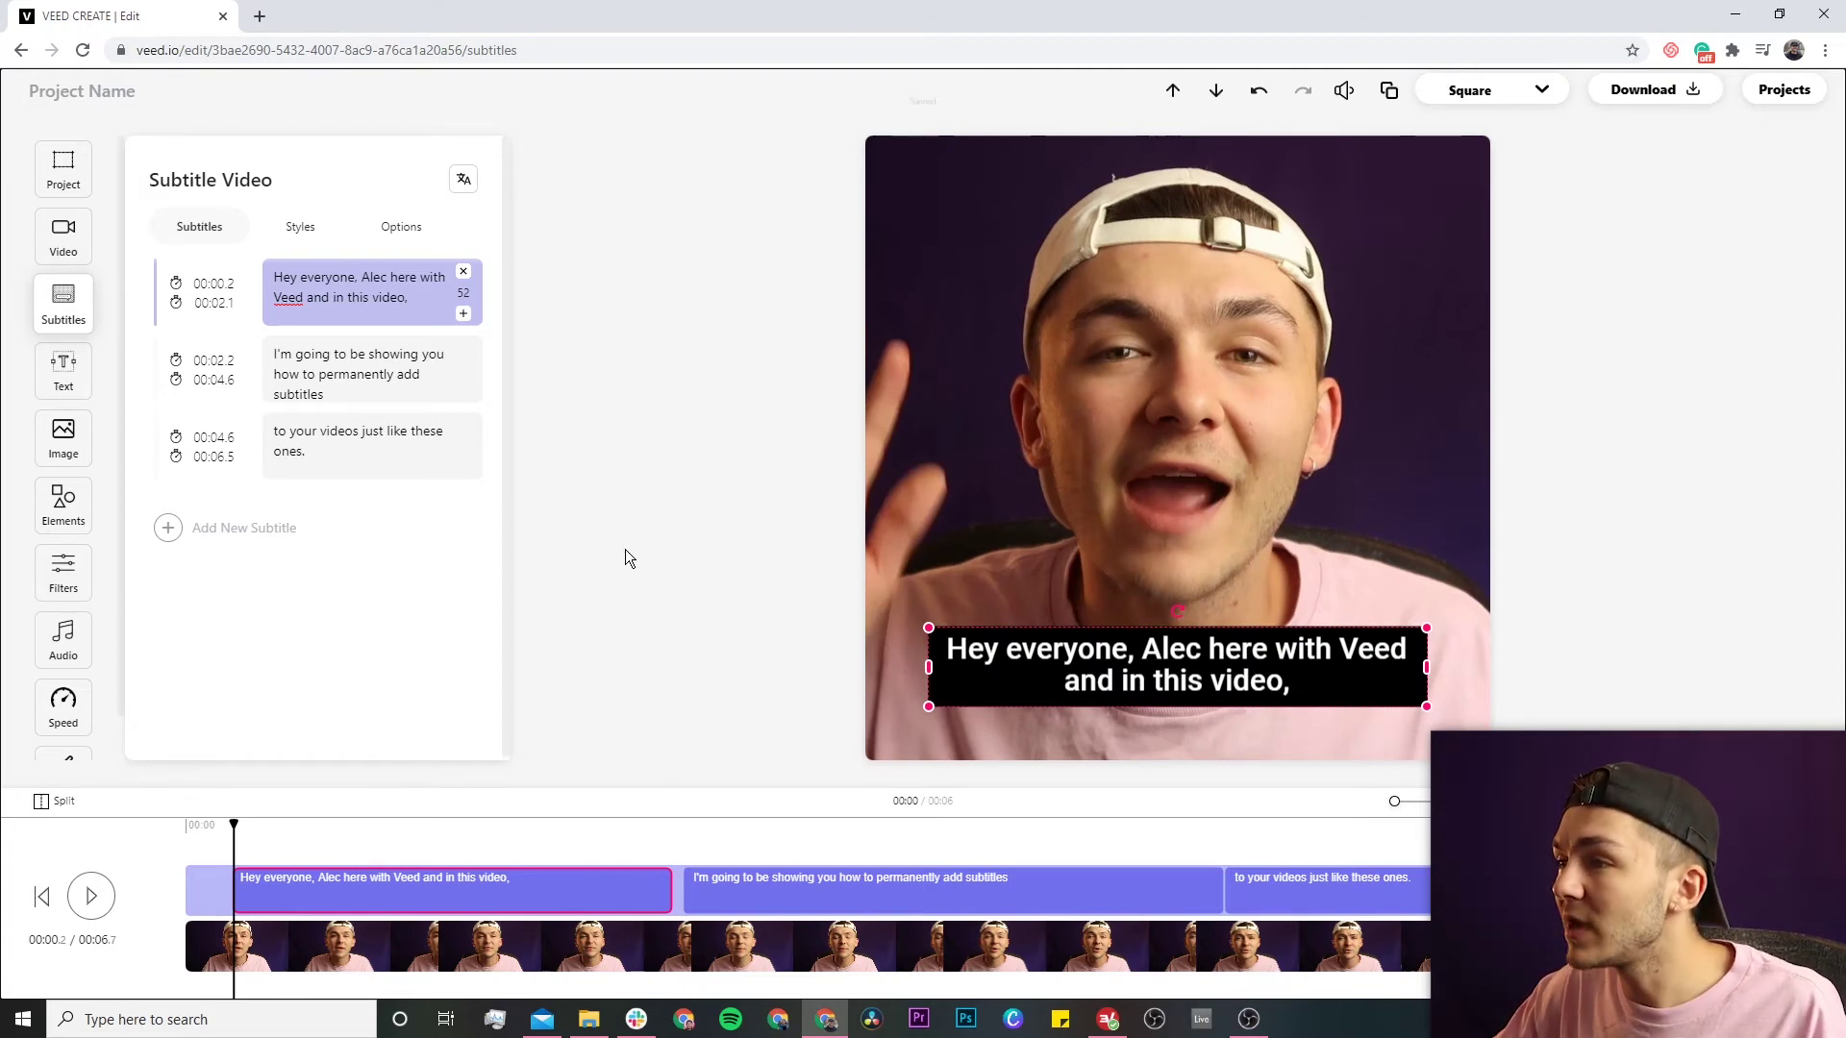
Download the subtitles as an SRT file and show subtitles.zip in its folder.
left_click(420, 241)
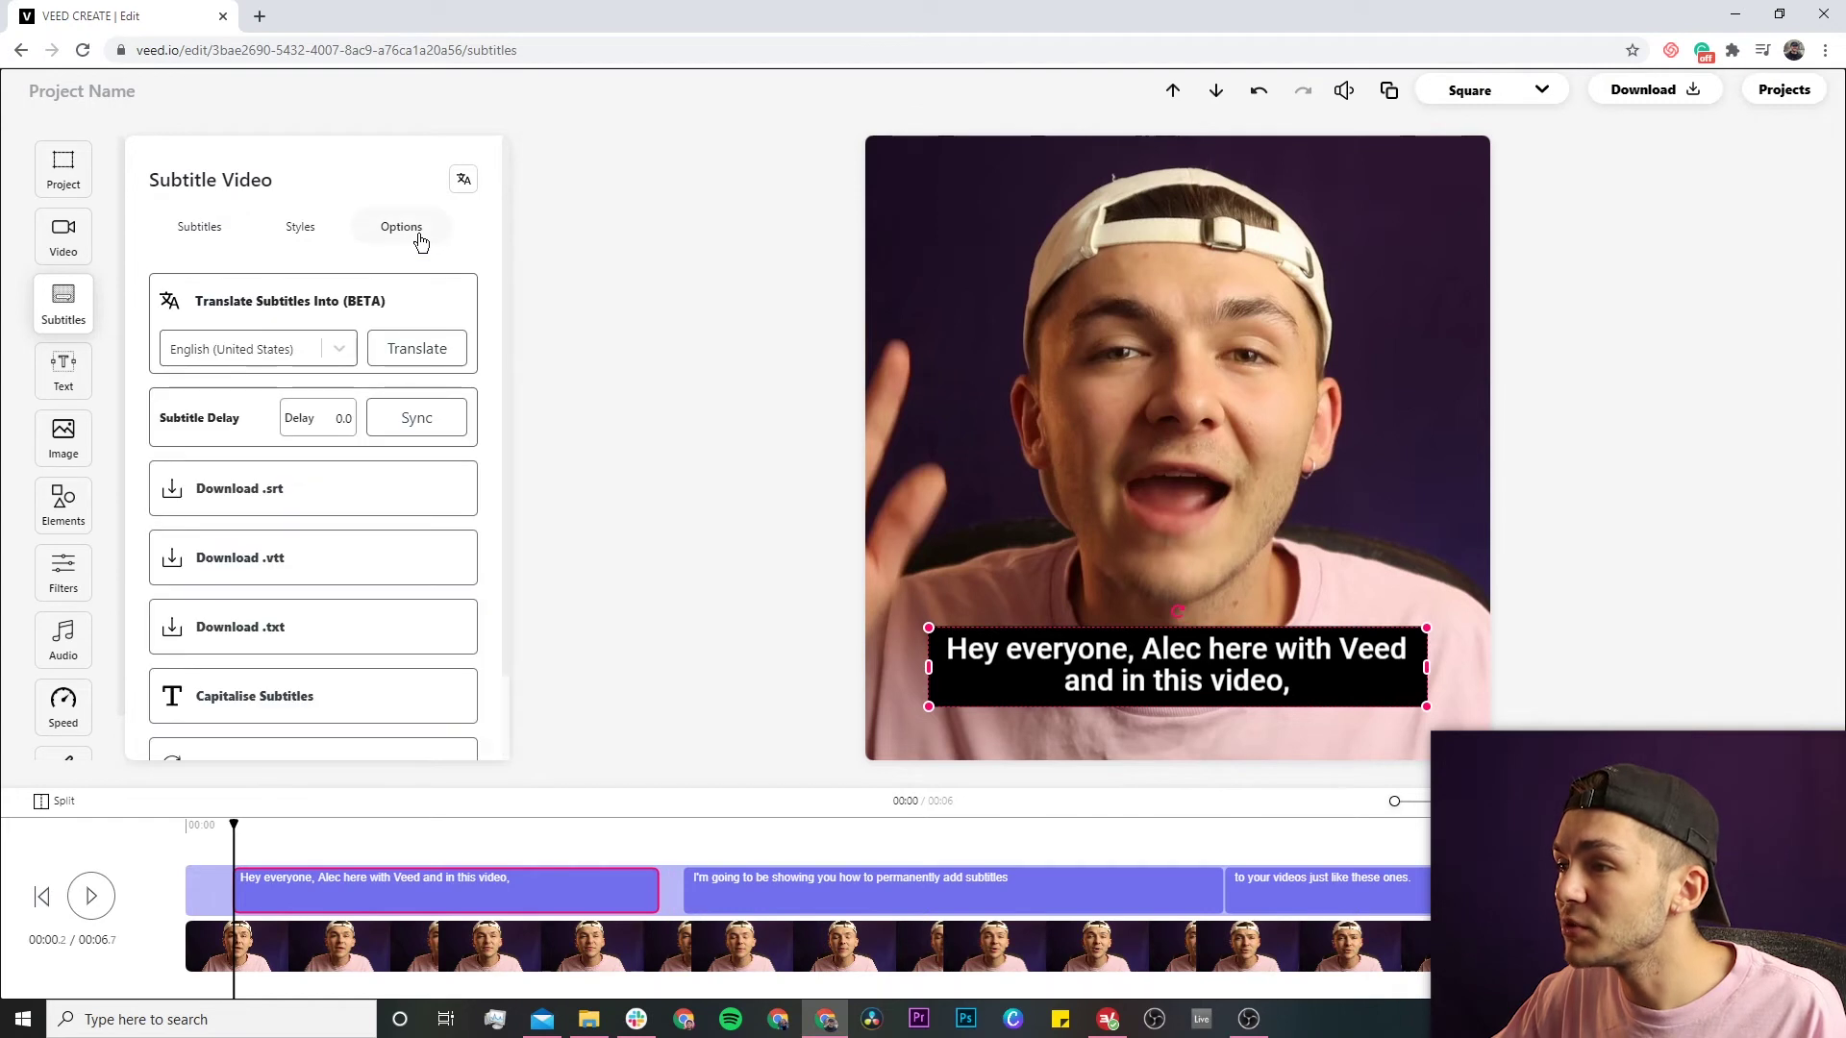
left_click(320, 498)
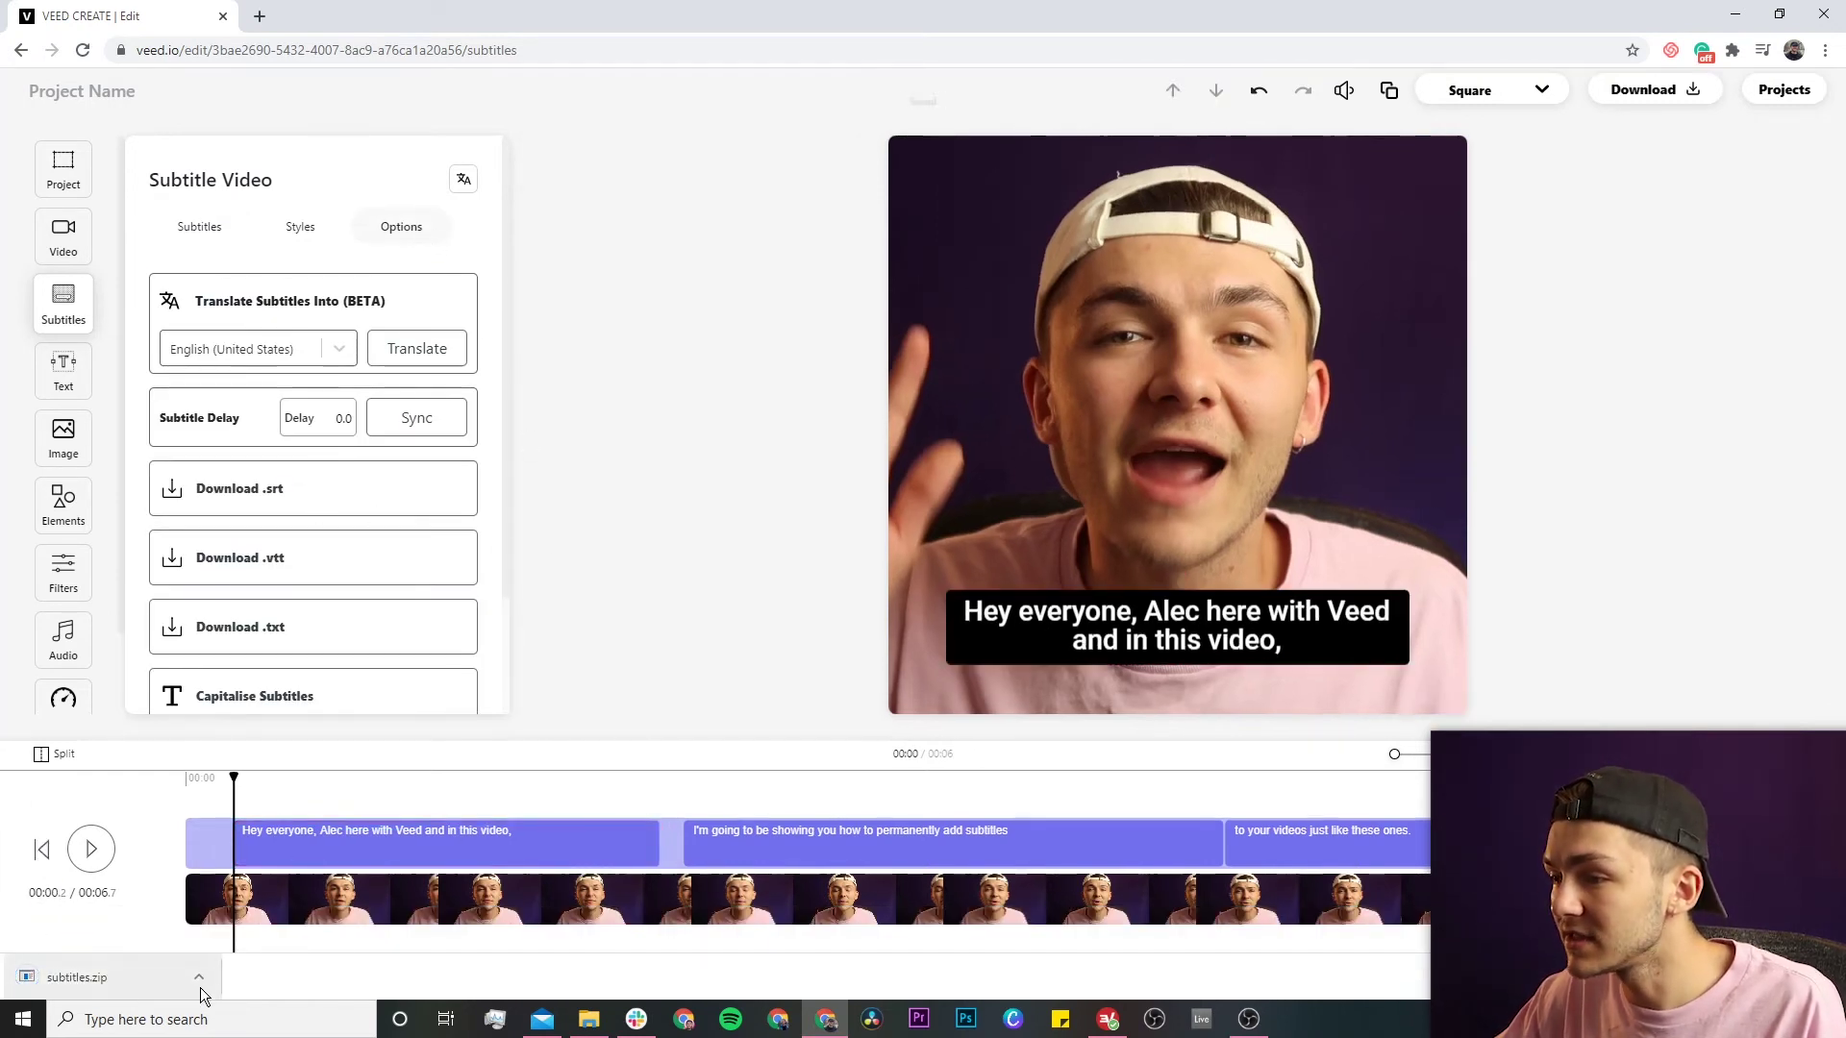
left_click(200, 982)
left_click(273, 904)
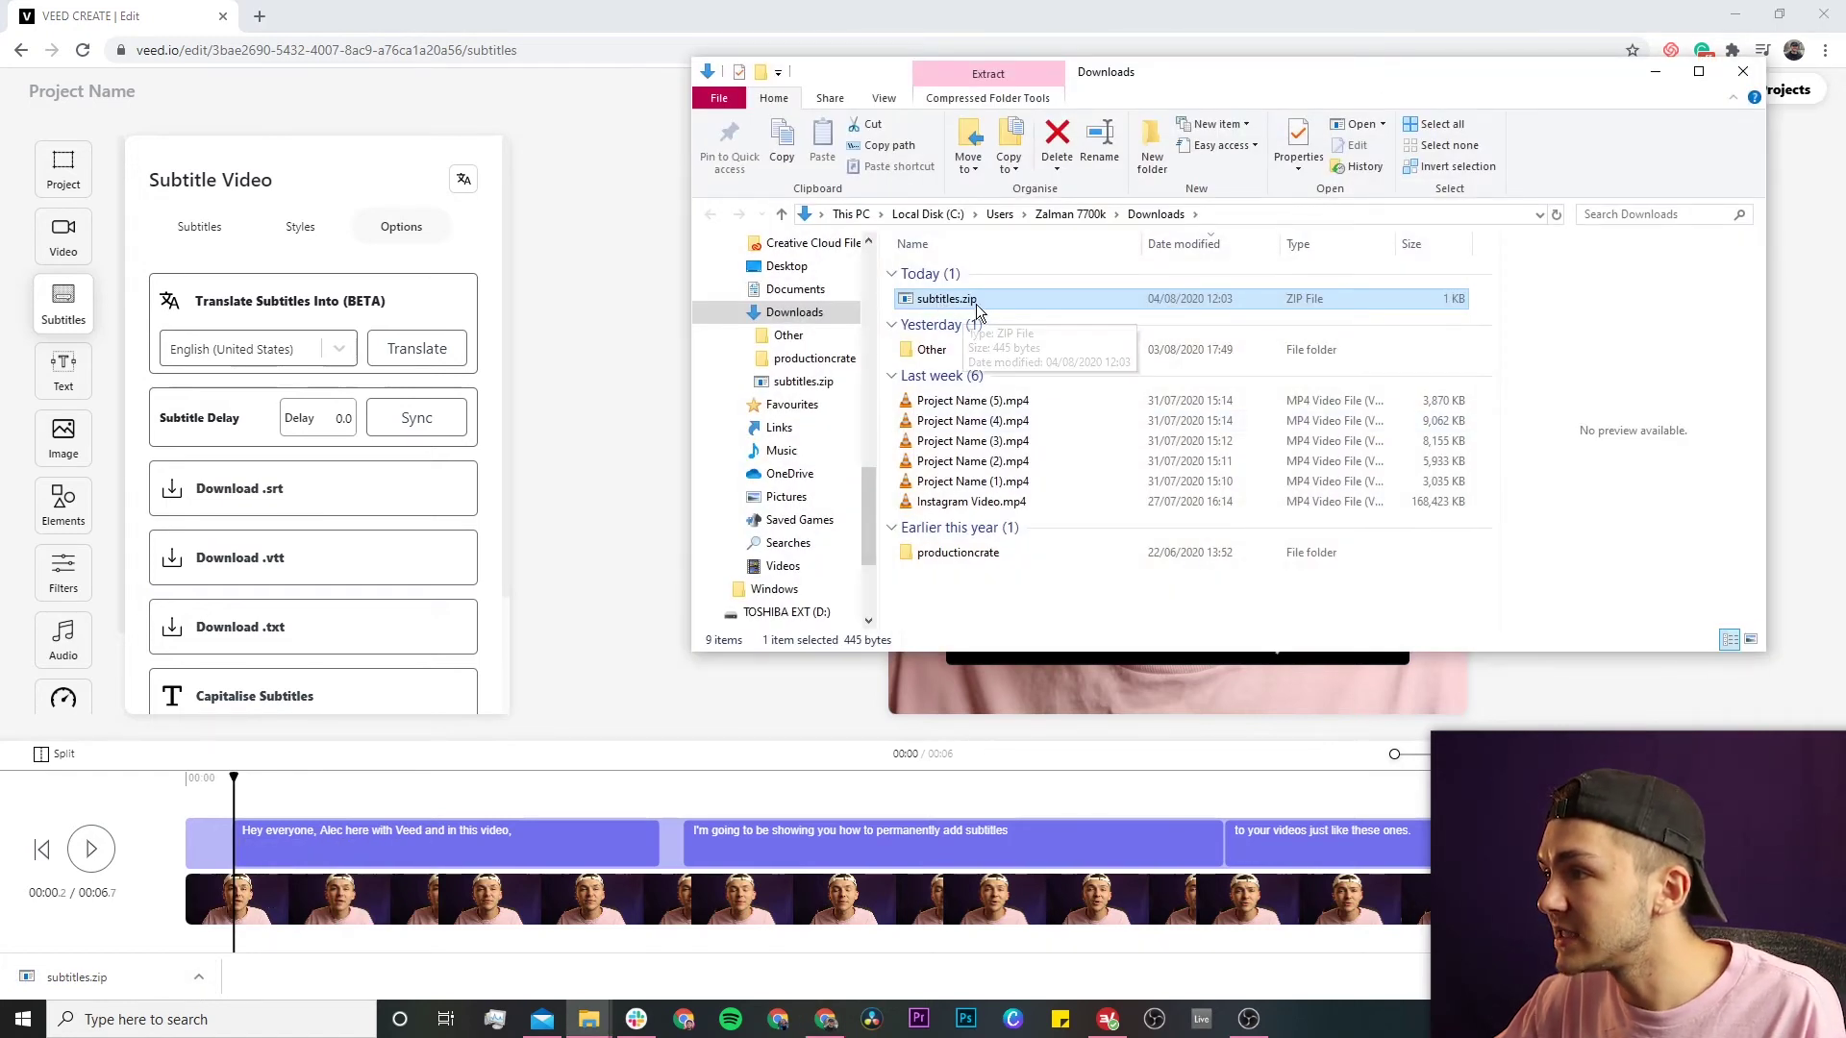
Extract subtitles.zip with 7-Zip Extract Here and select the extracted SRT file.
right_click(968, 309)
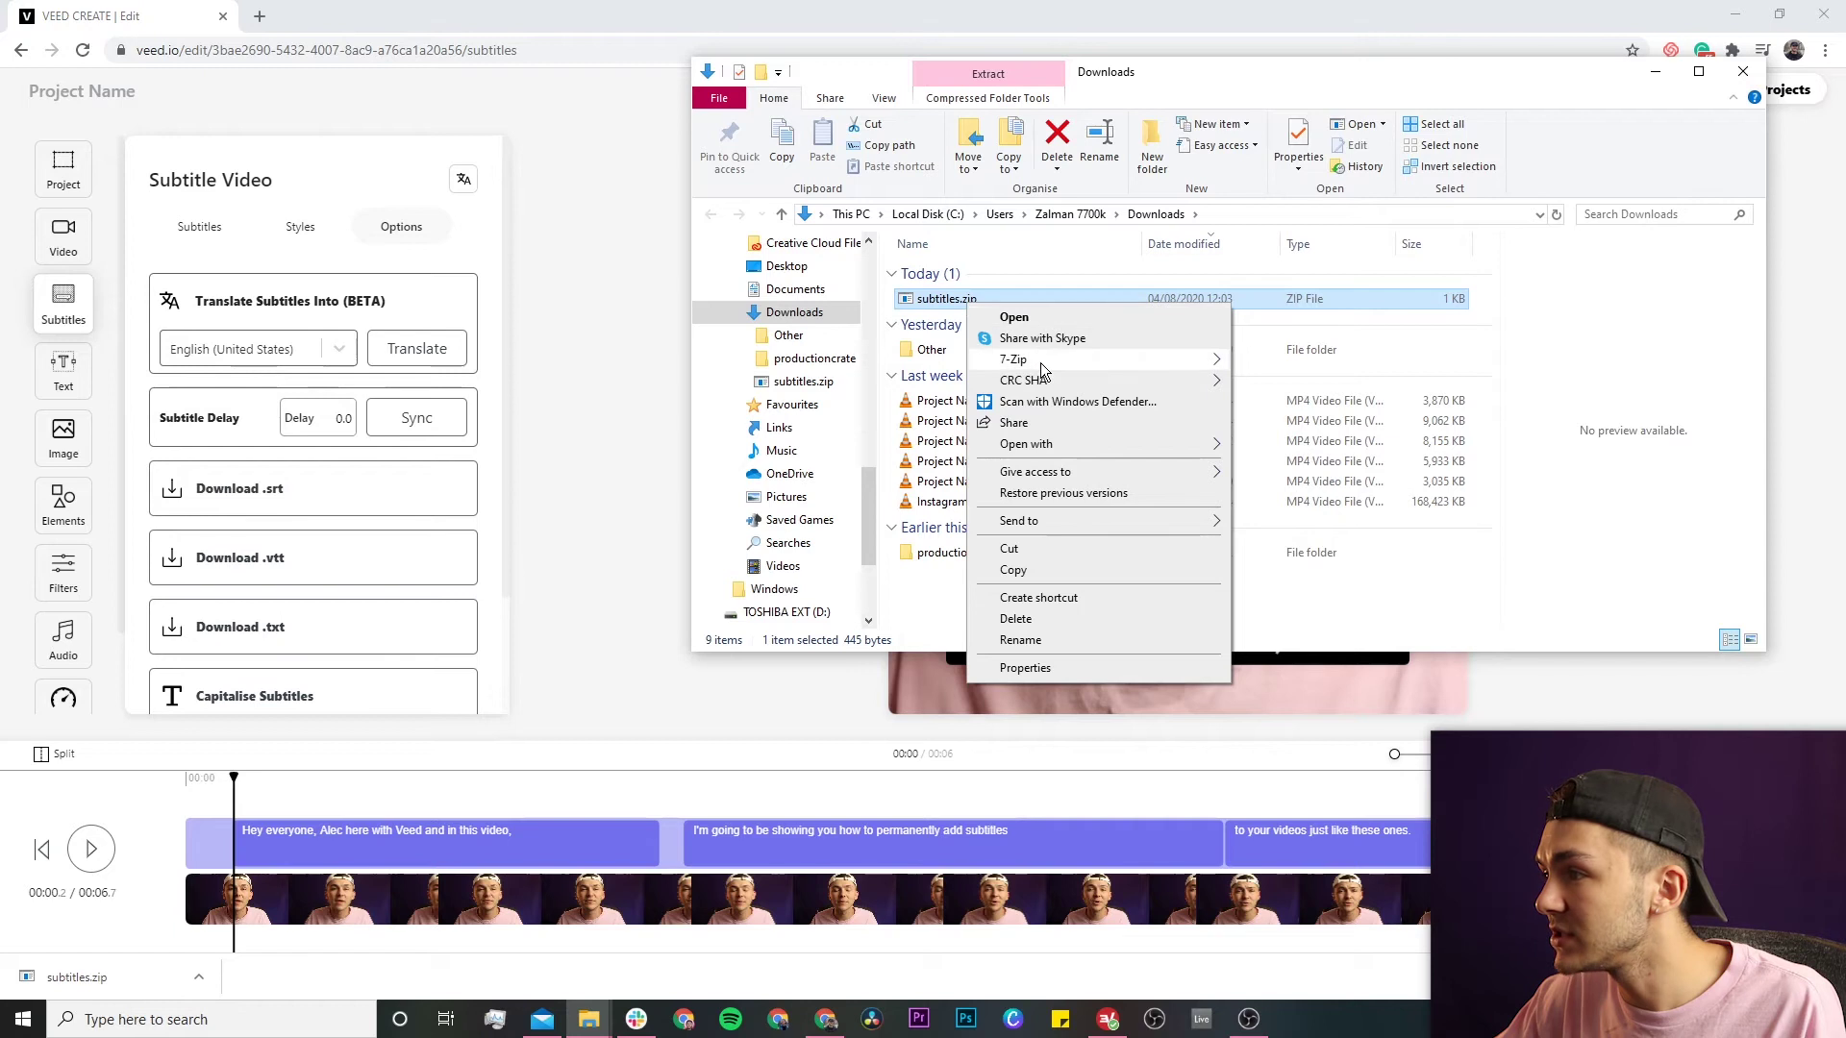
mouse_move(1039, 361)
left_click(1305, 429)
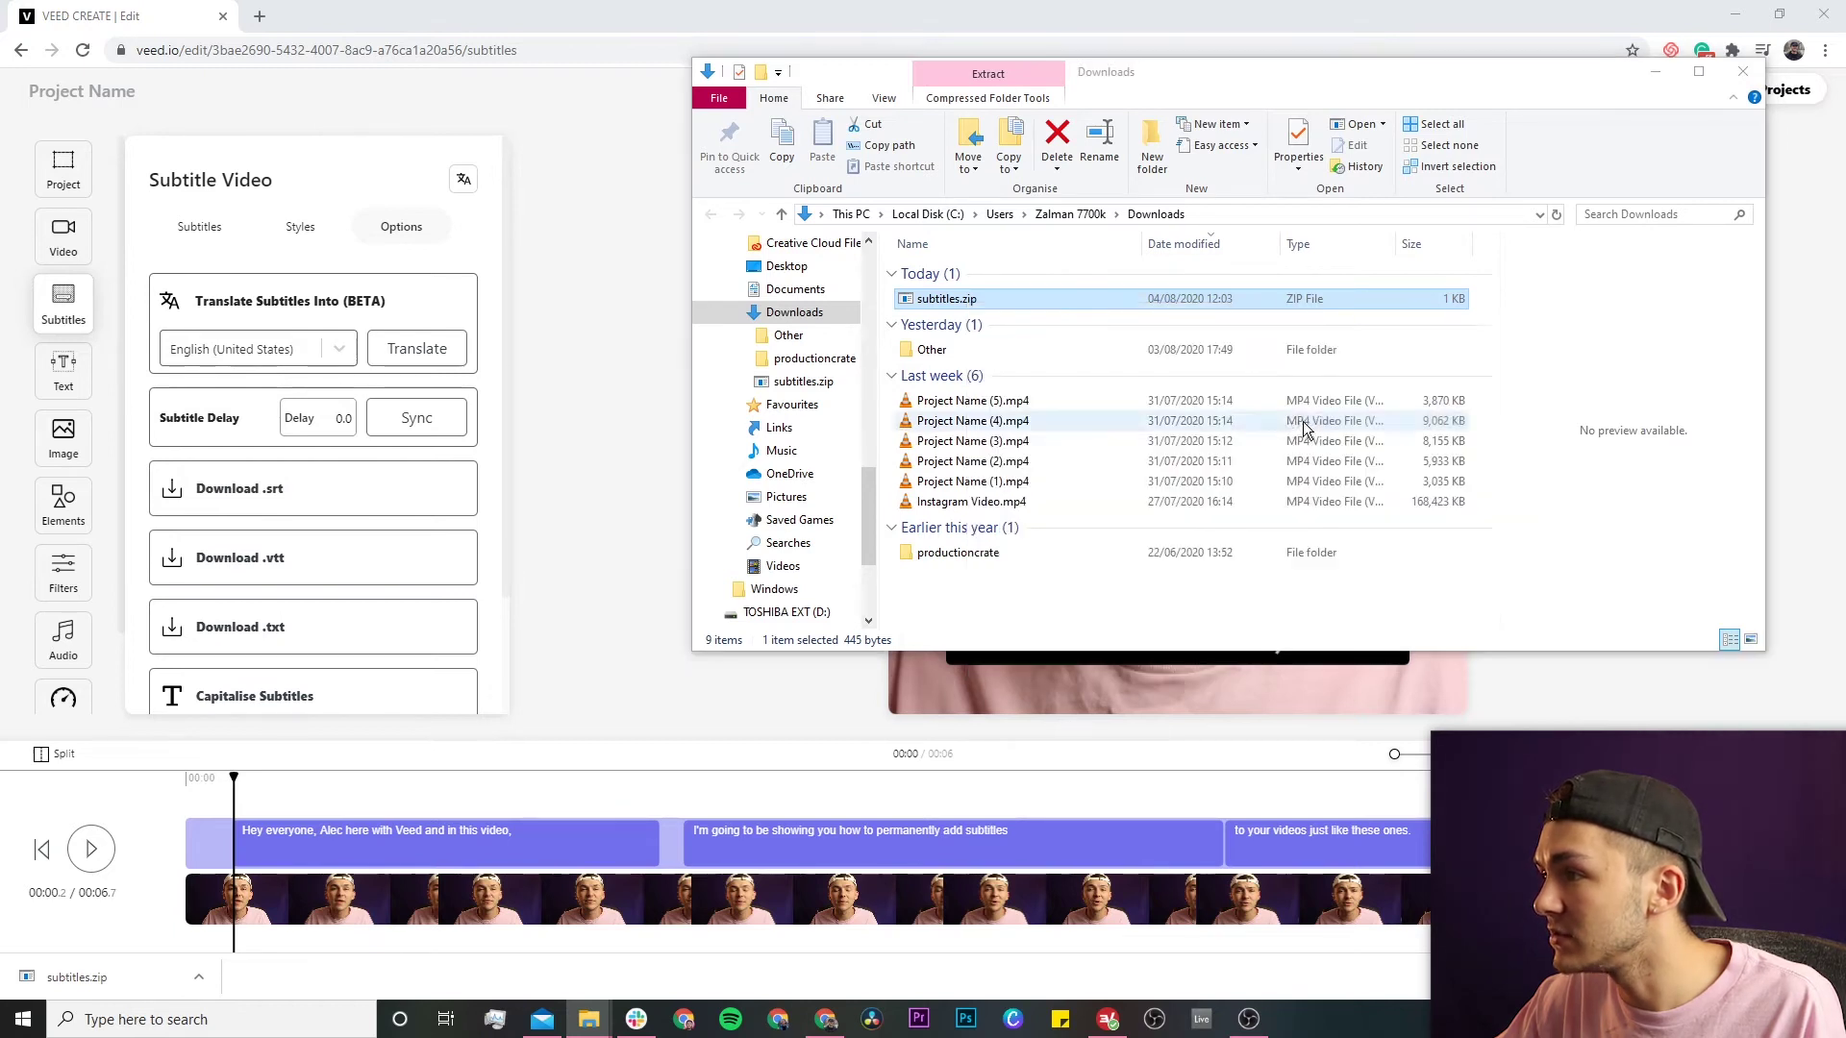
left_click(959, 323)
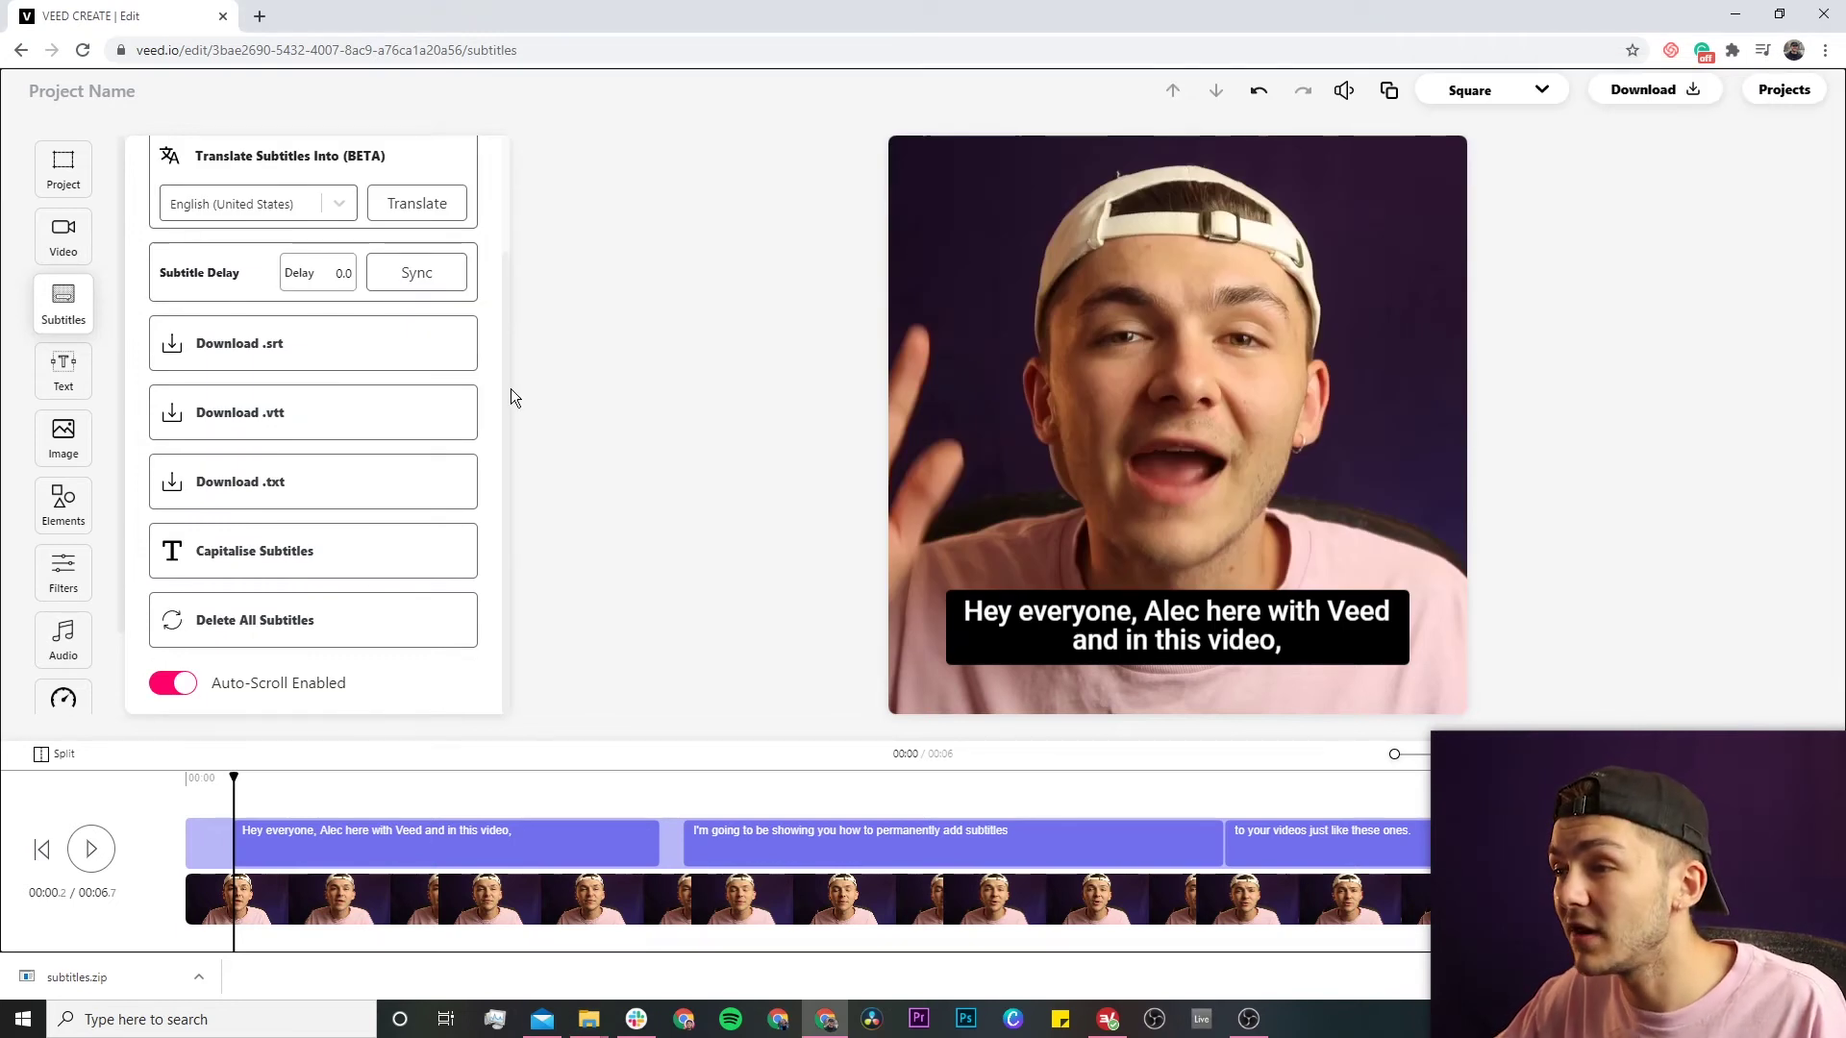
Delete all burned-in subtitles and render the video for download.
left_click(281, 623)
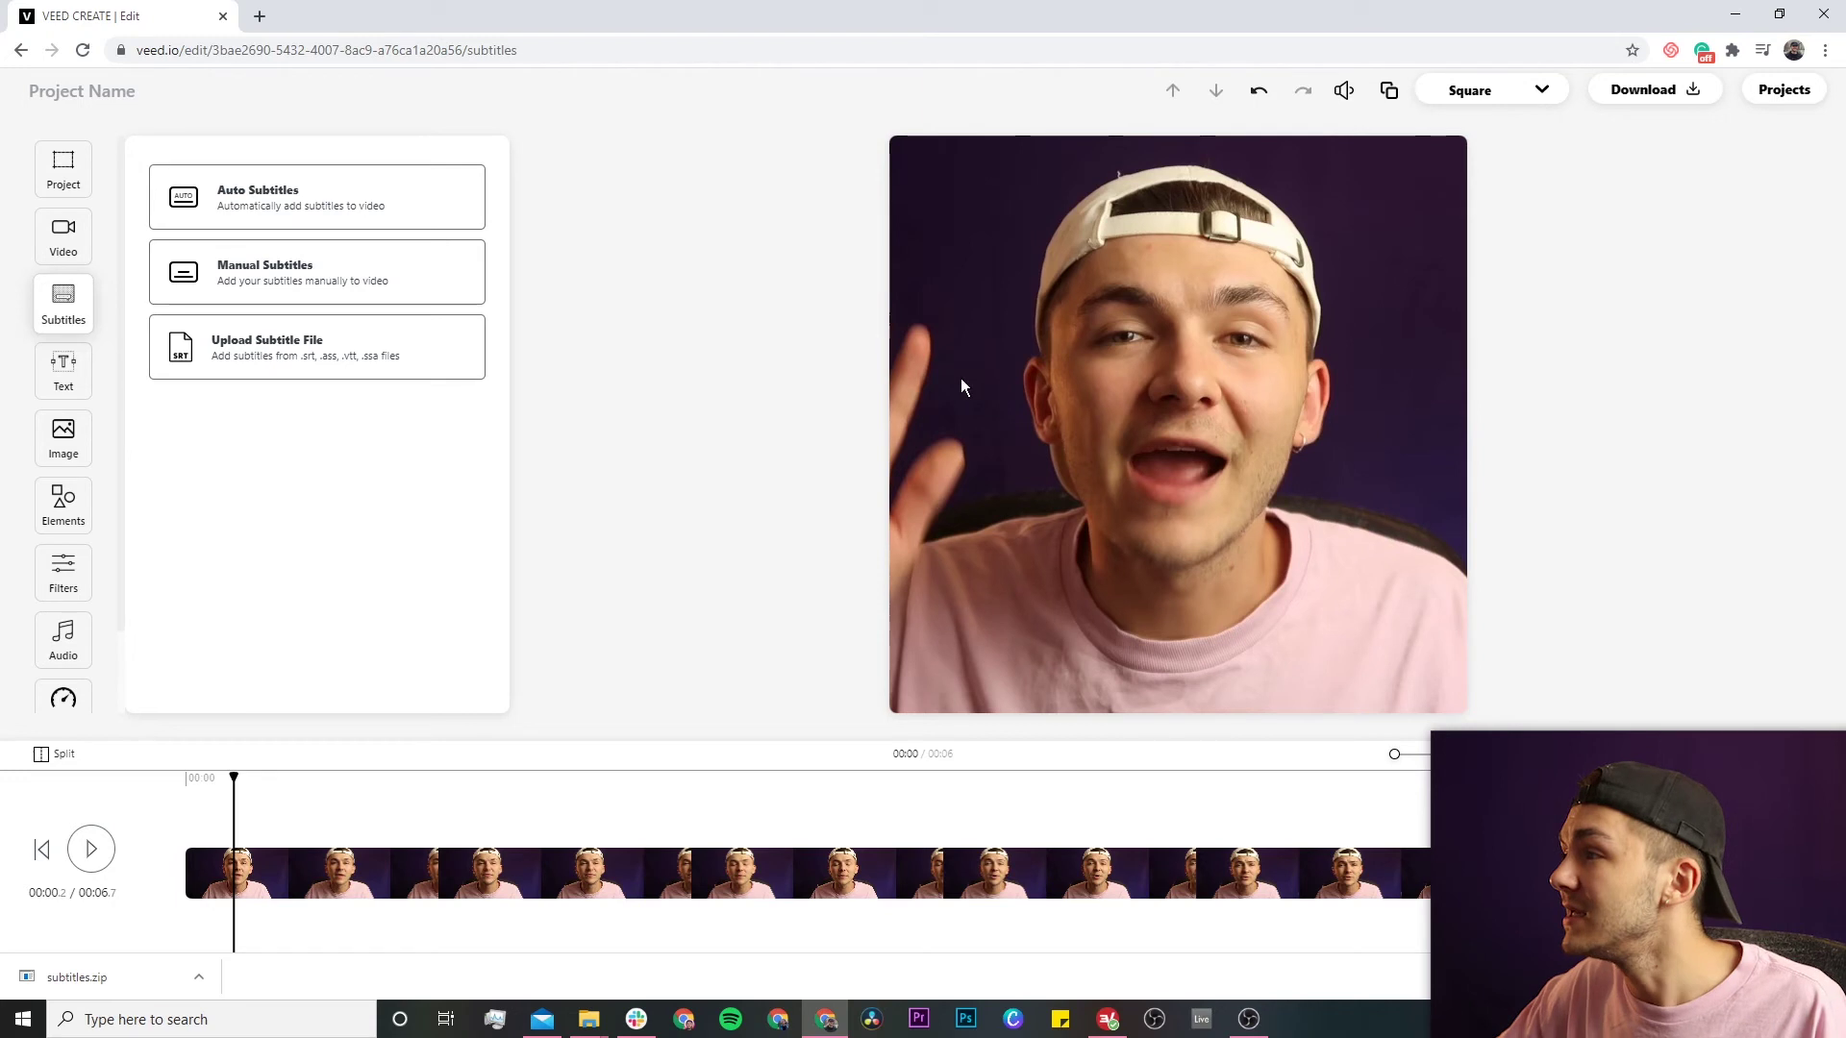
left_click(1664, 94)
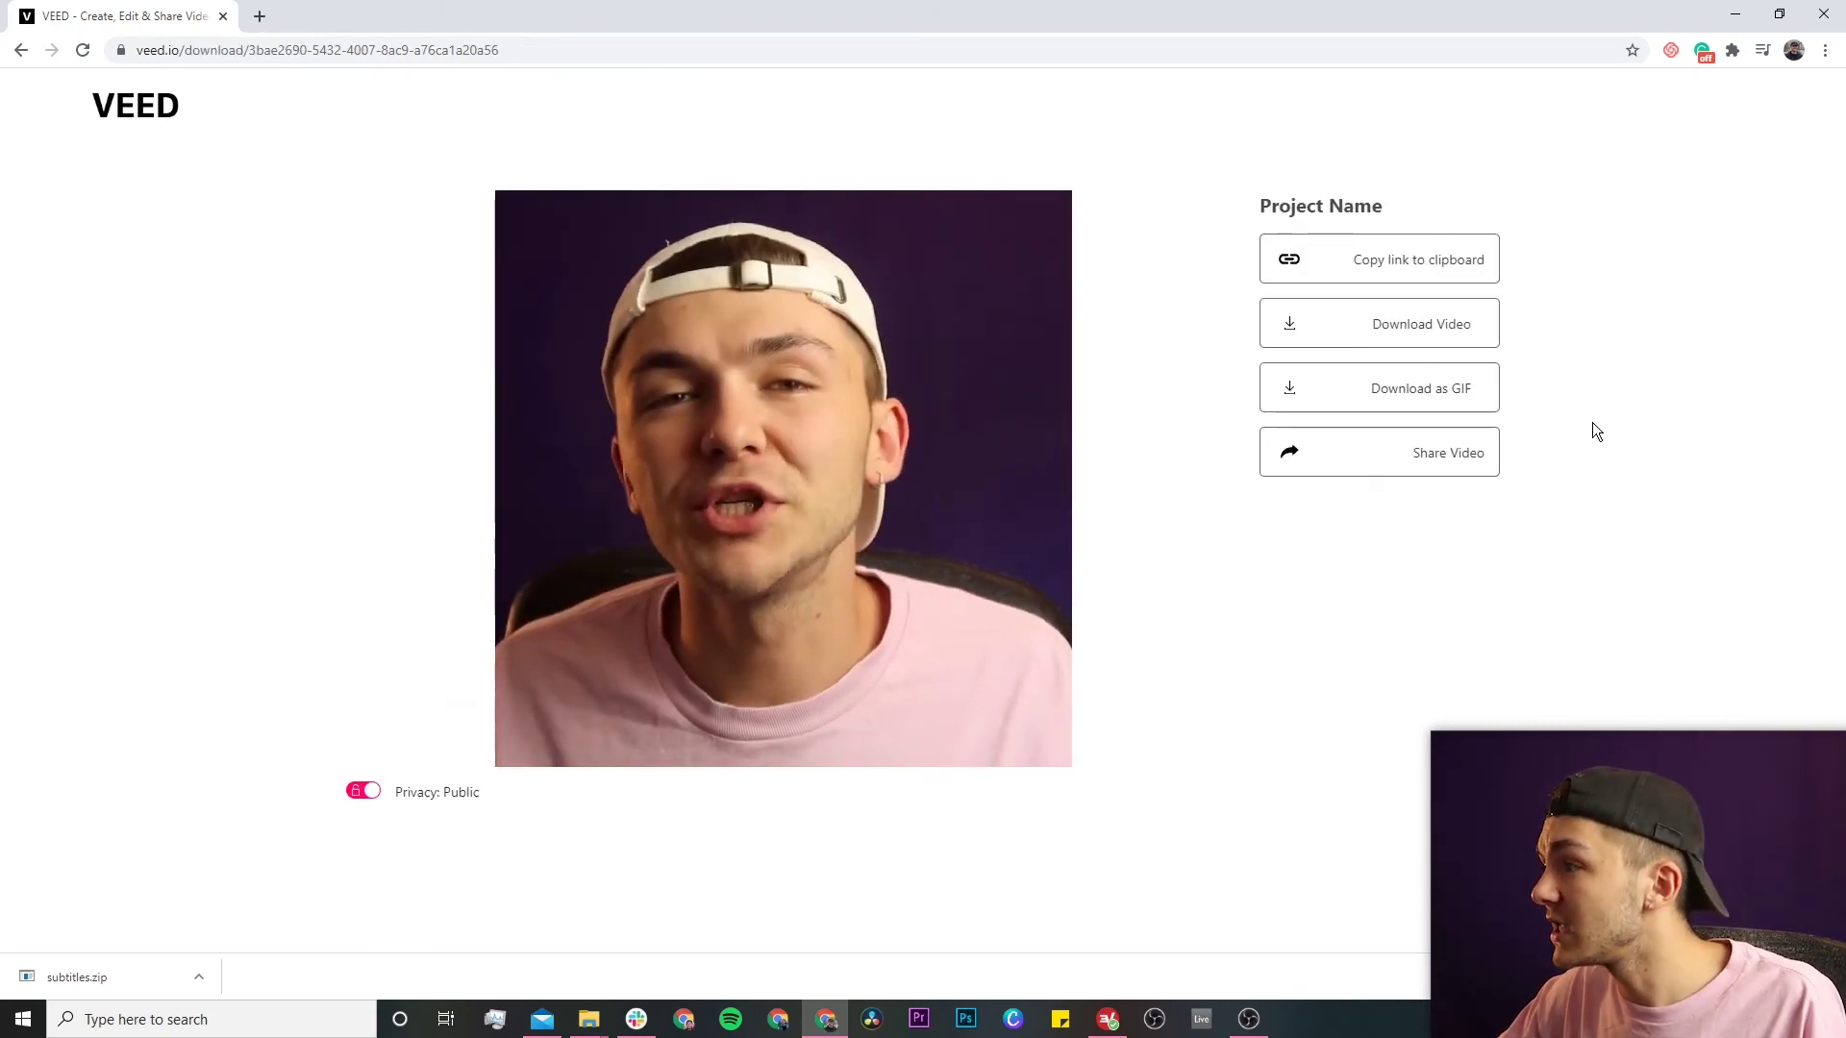
Download the rendered video as Project Name.mp4 and open a new browser tab.
left_click(1388, 330)
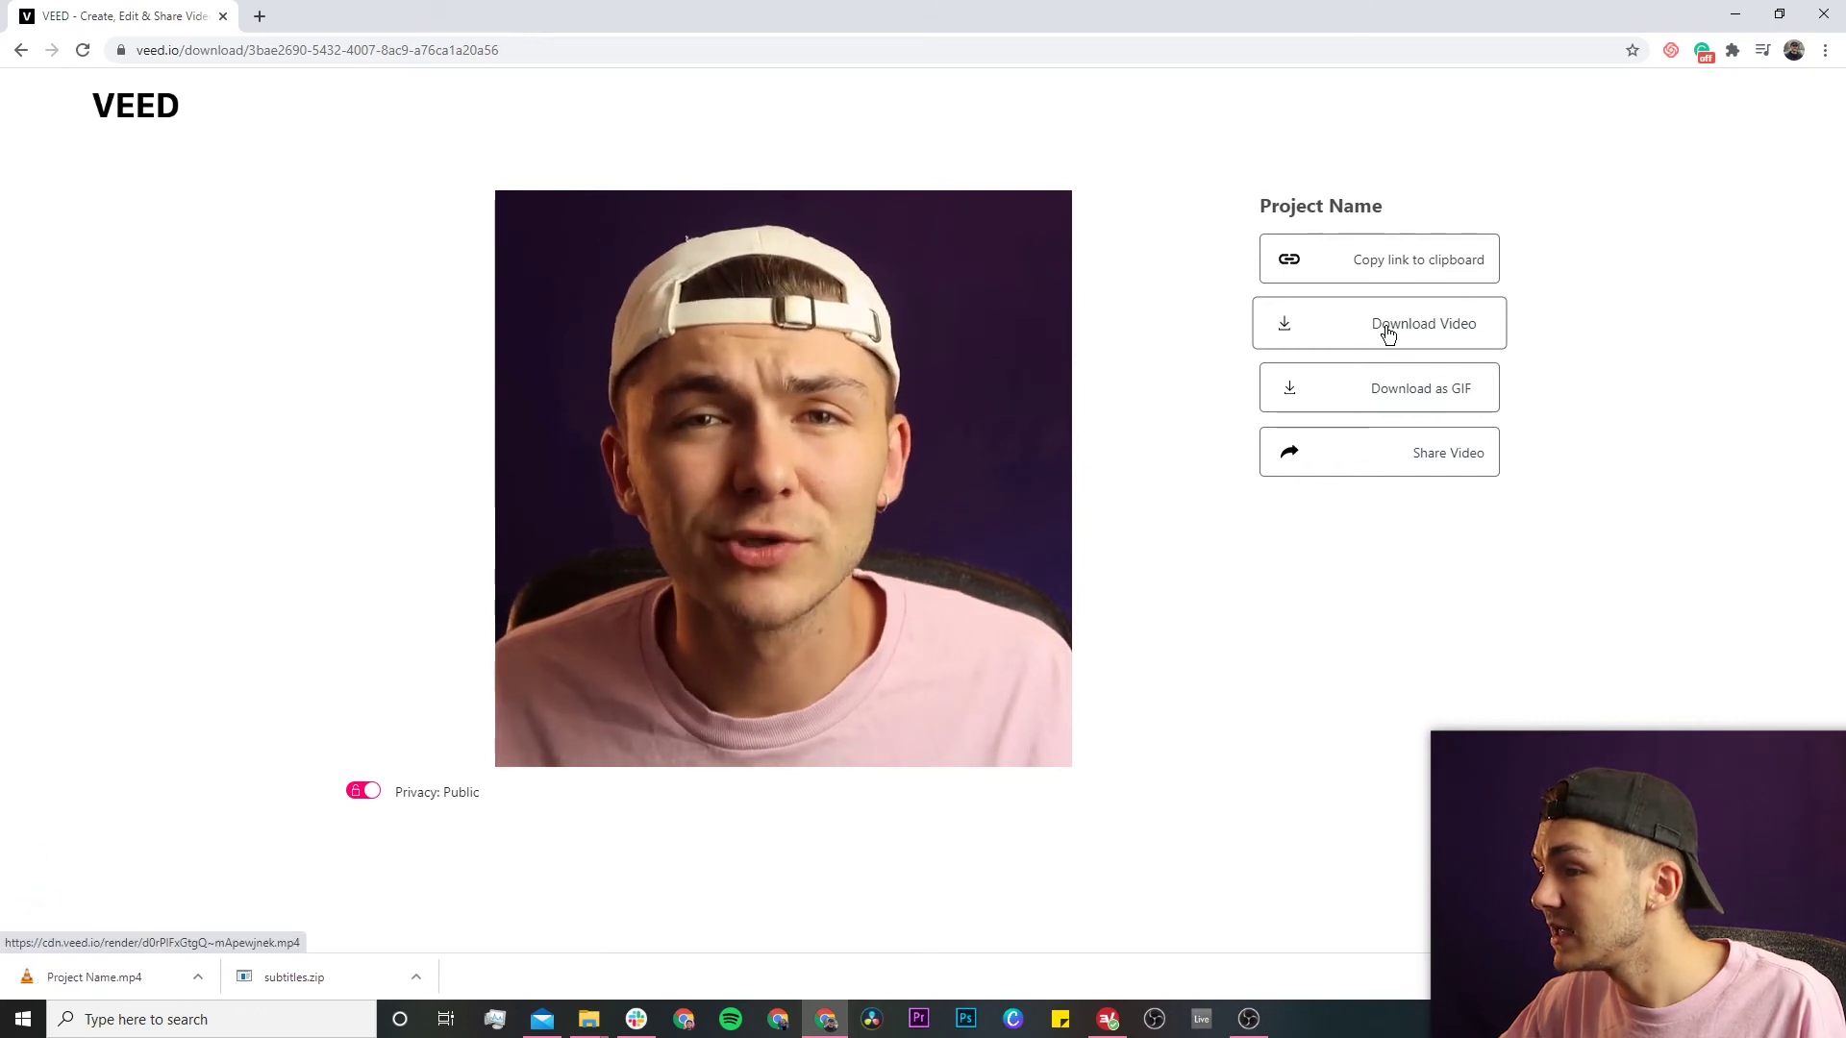
key("ctrl+t")
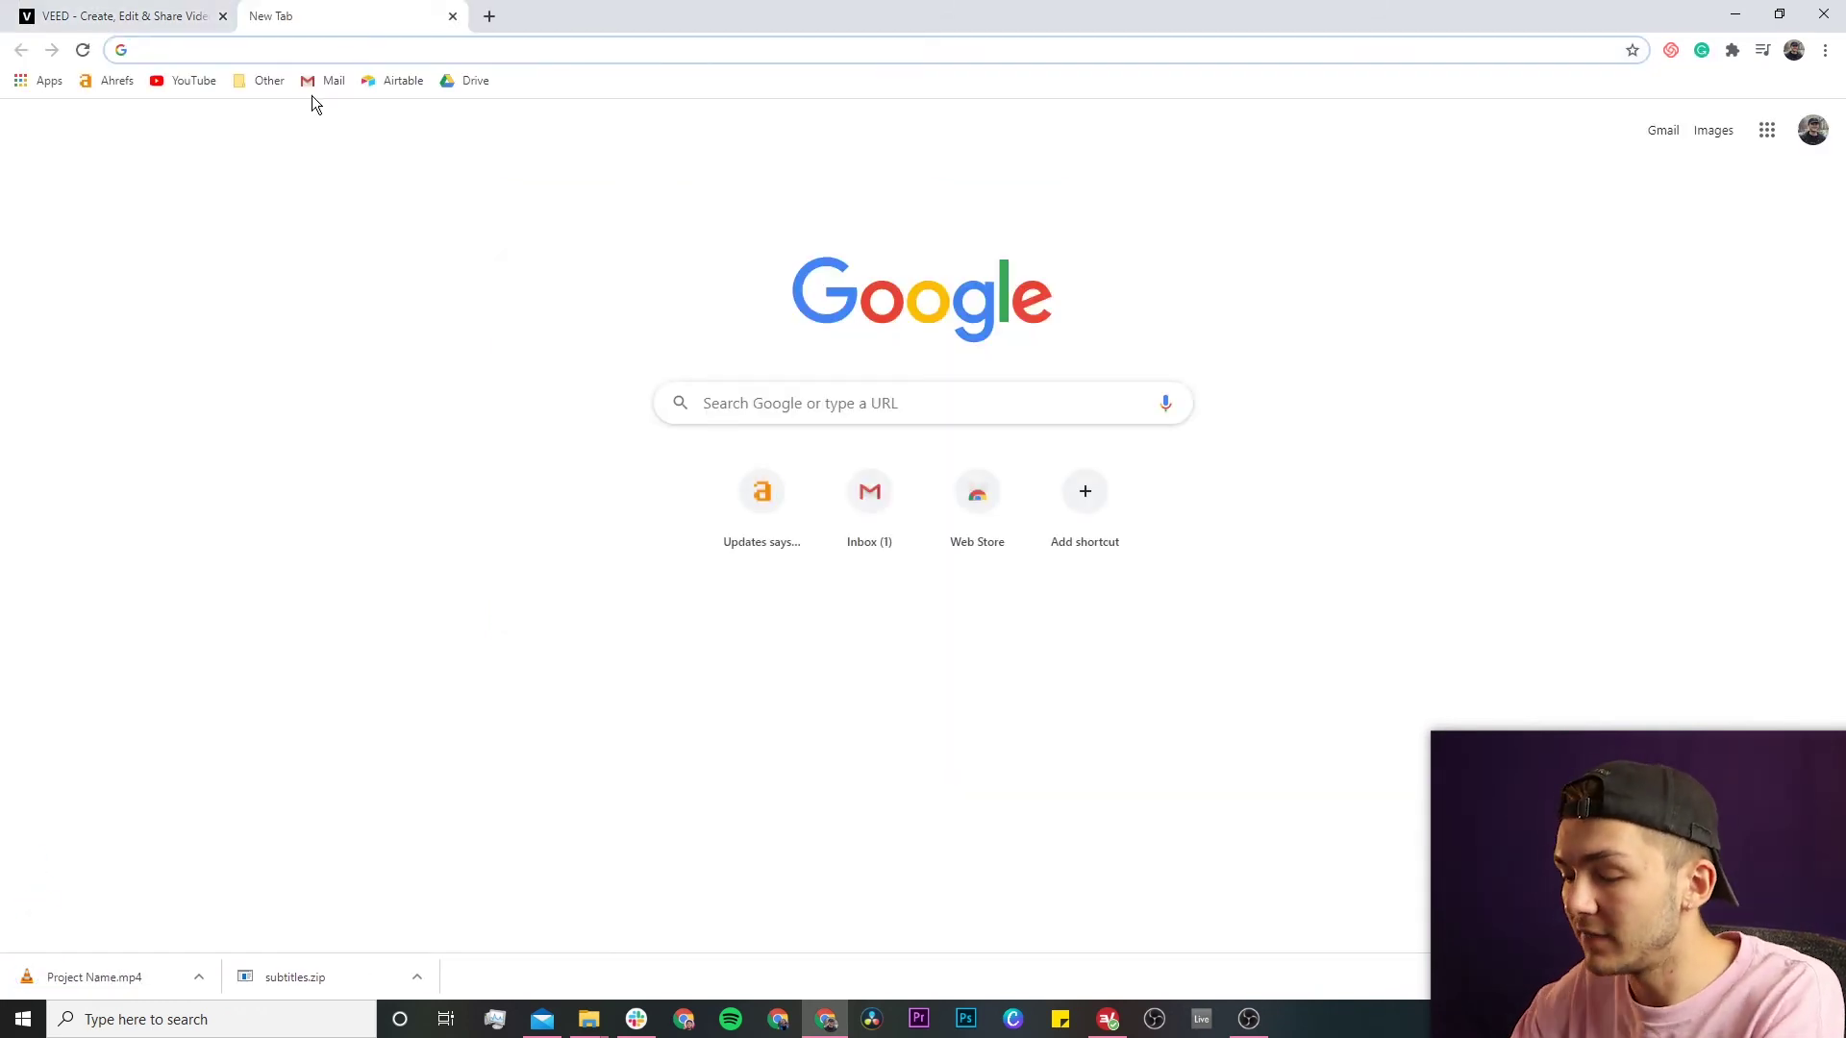
Go to LinkedIn and load Project Name.mp4 from Downloads into a new video post.
type("link")
key("Return")
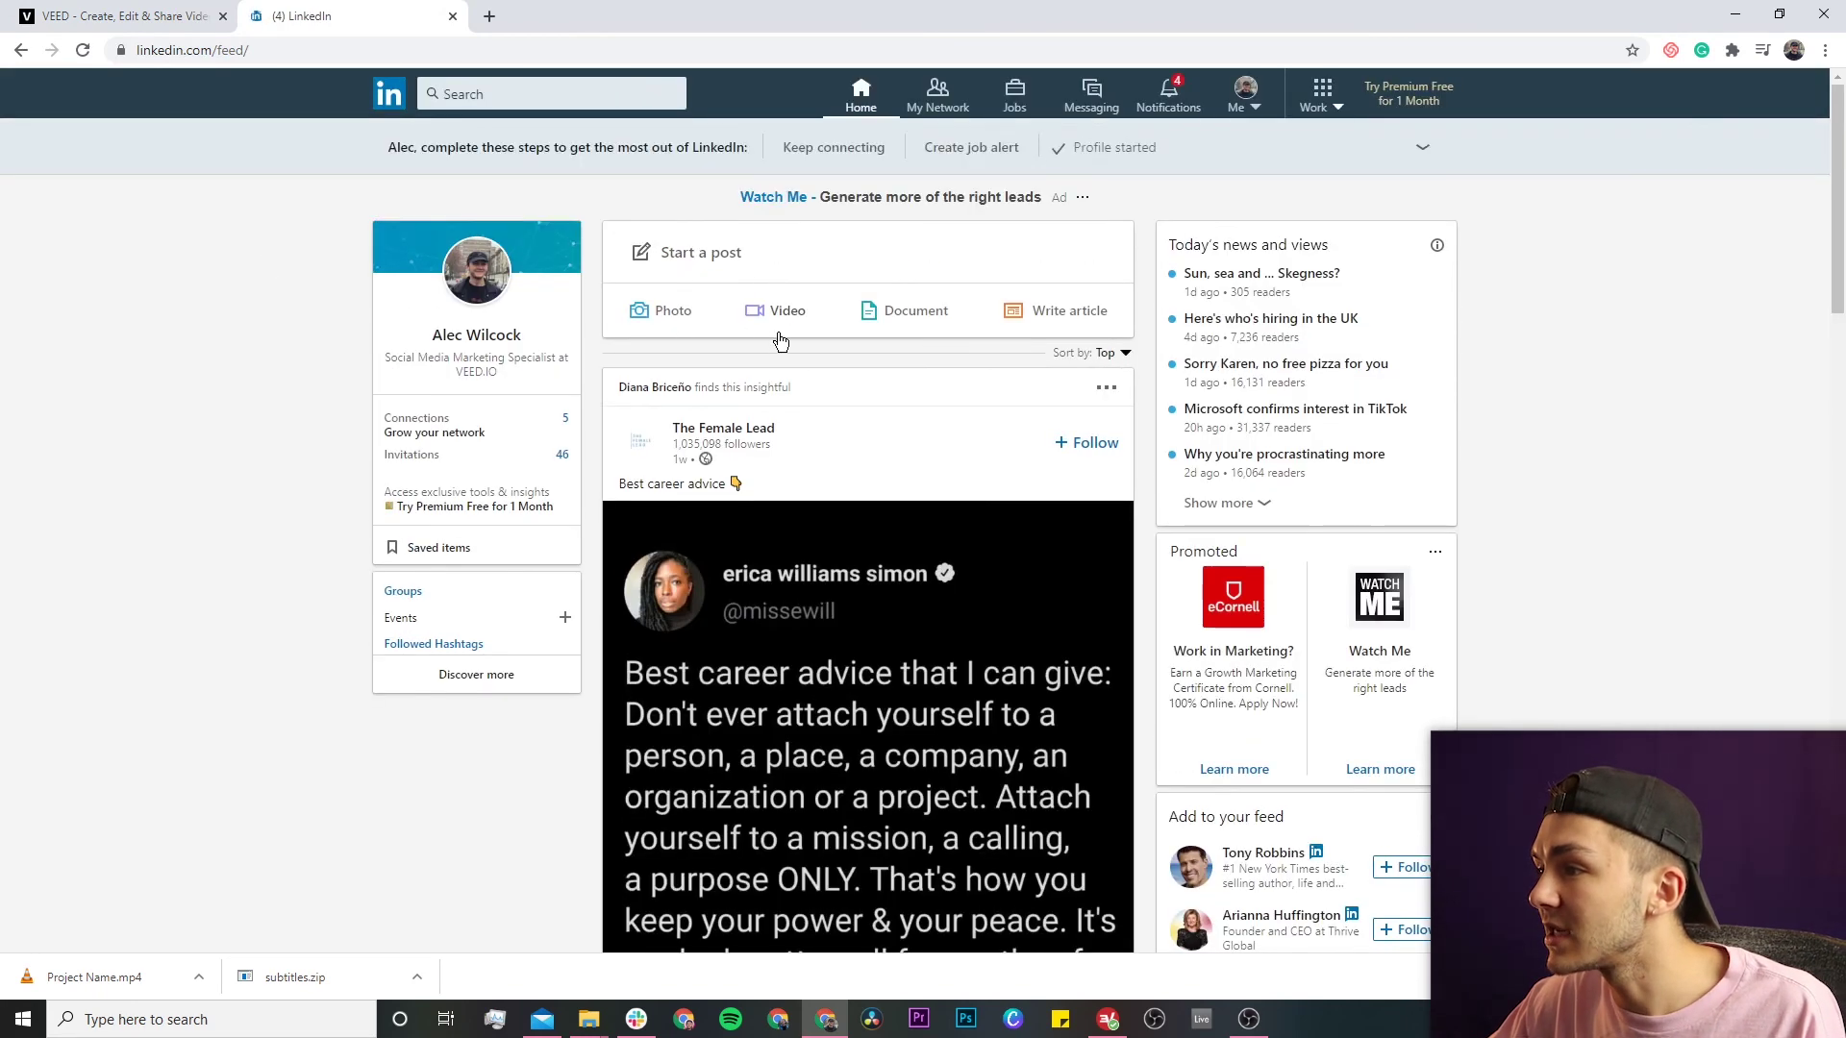
left_click(781, 313)
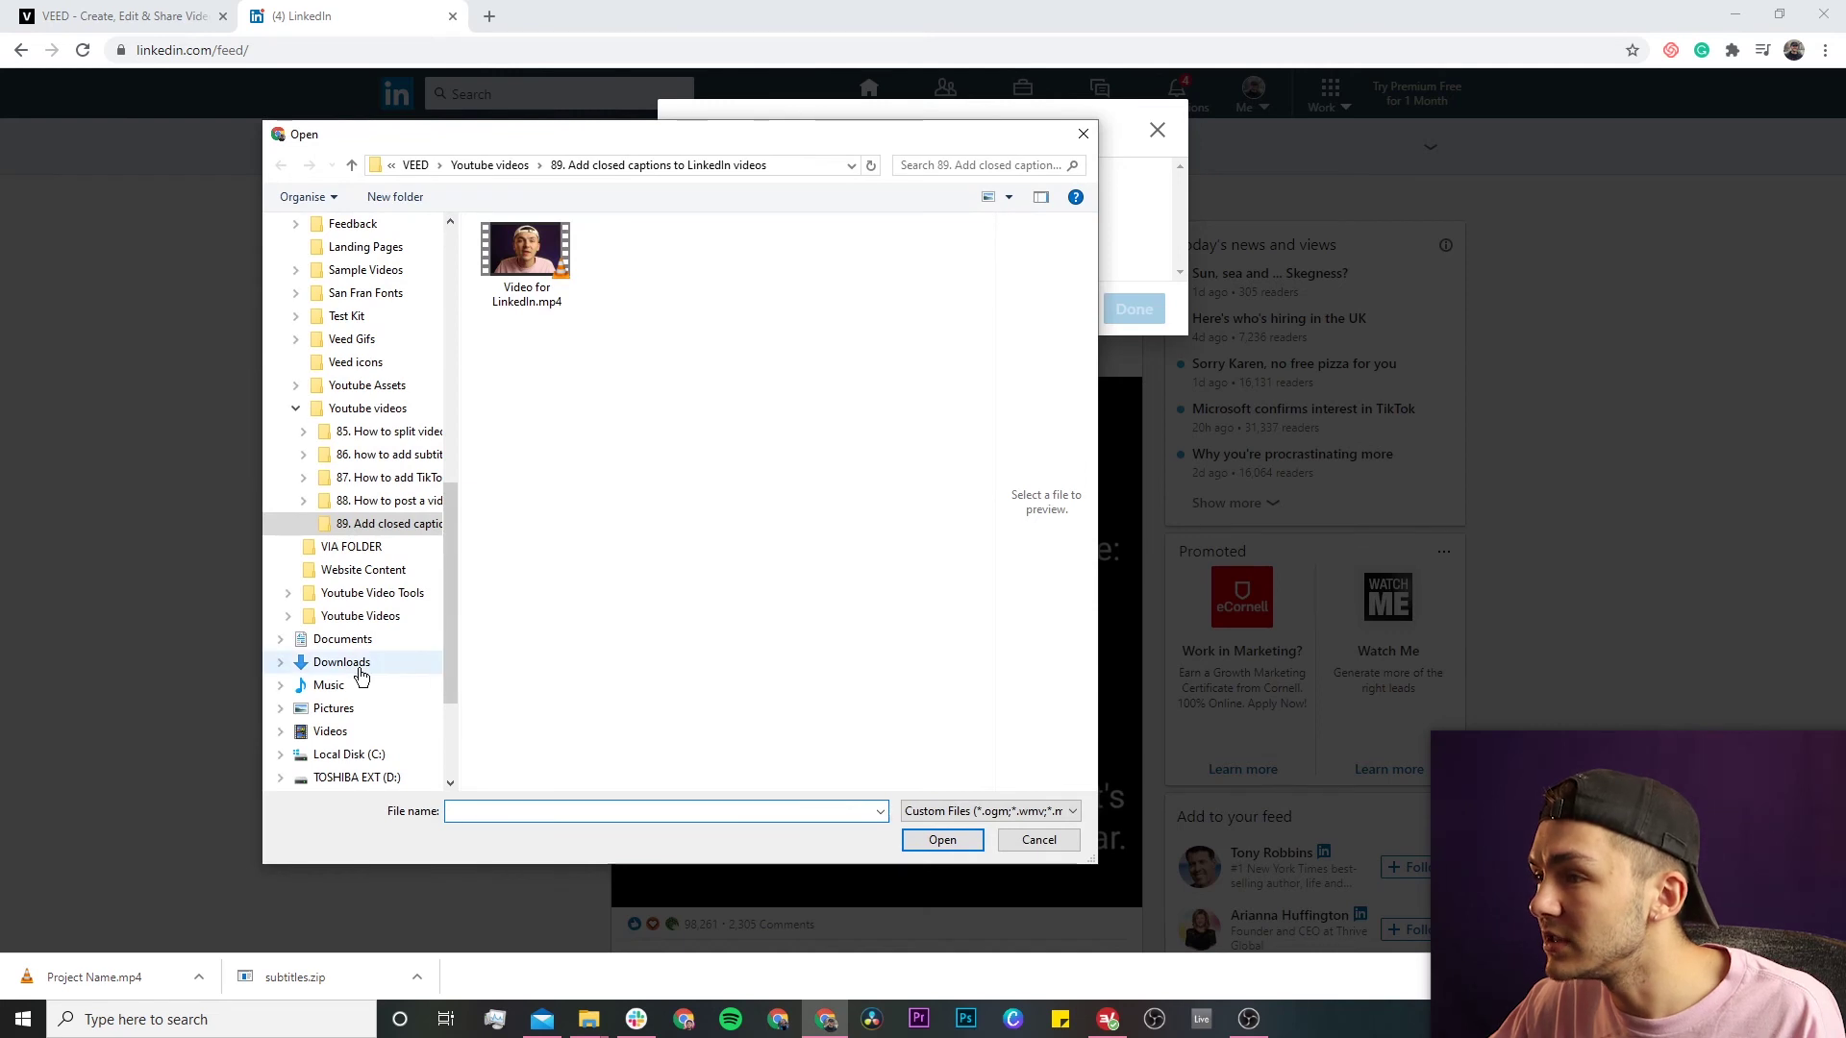
left_click(342, 662)
left_click(564, 270)
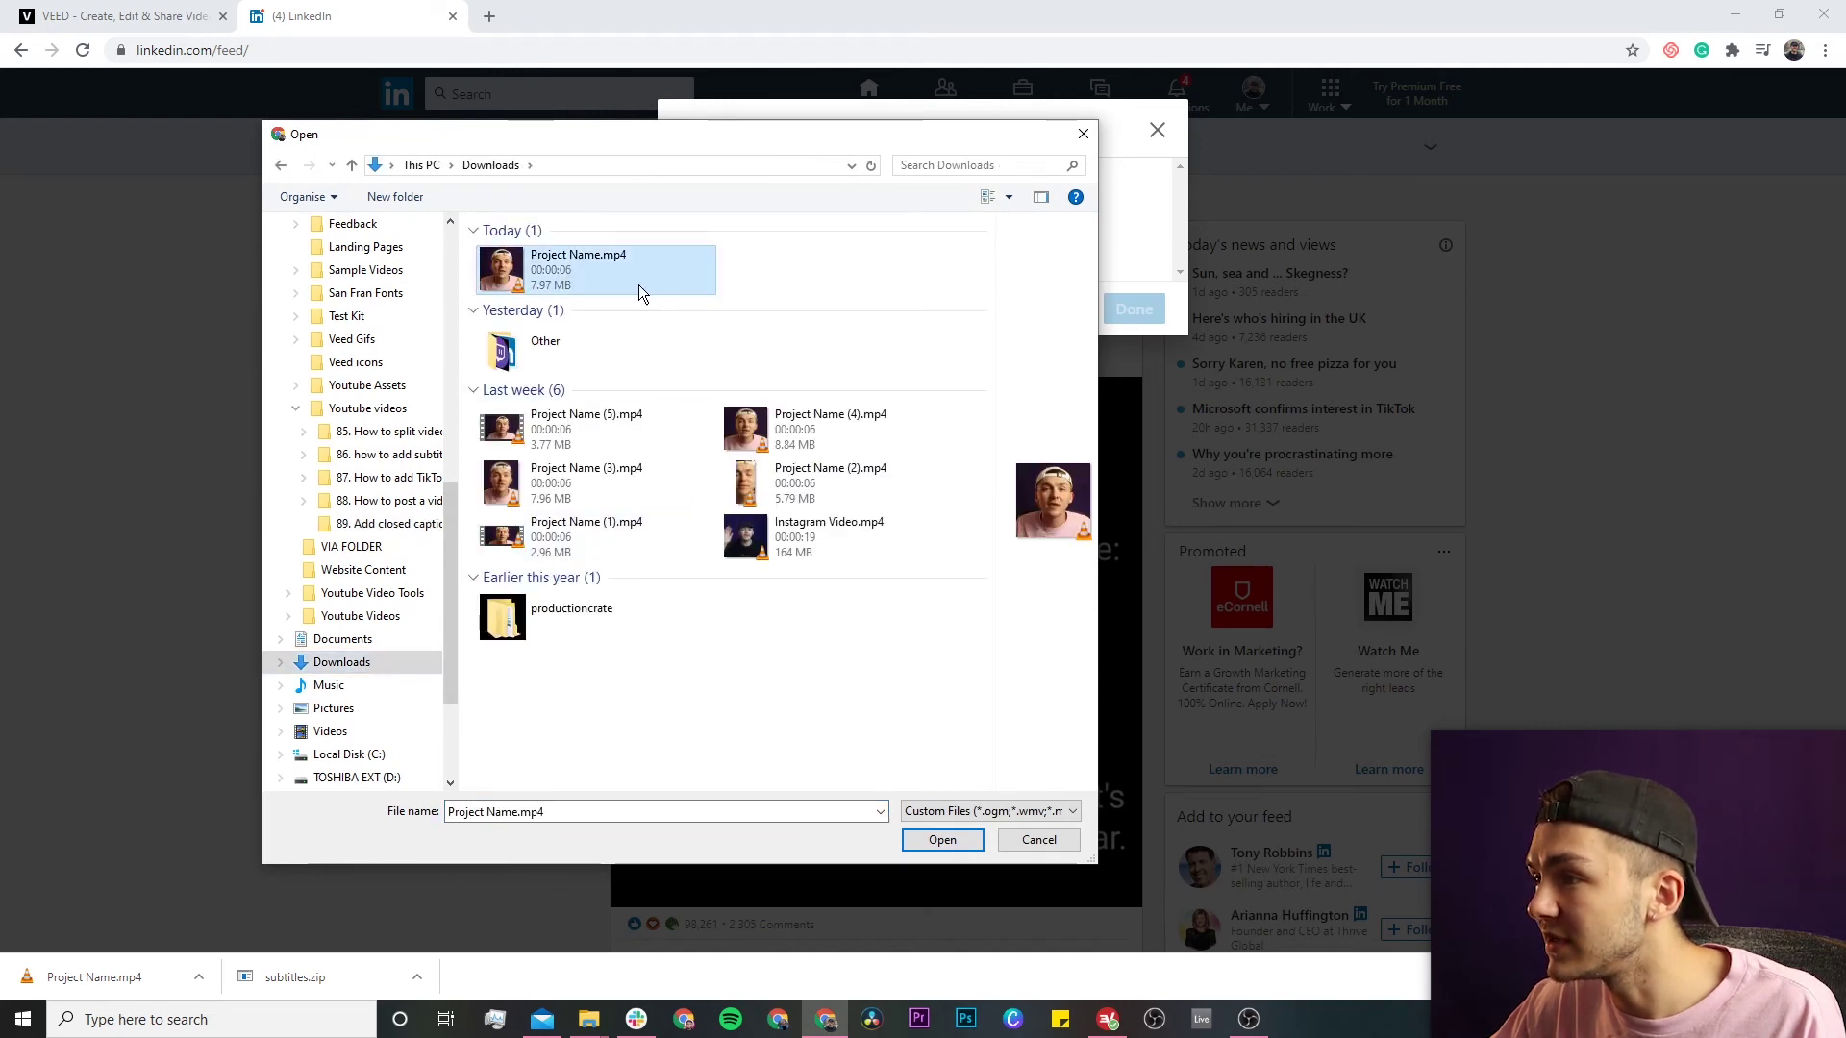
left_click(942, 841)
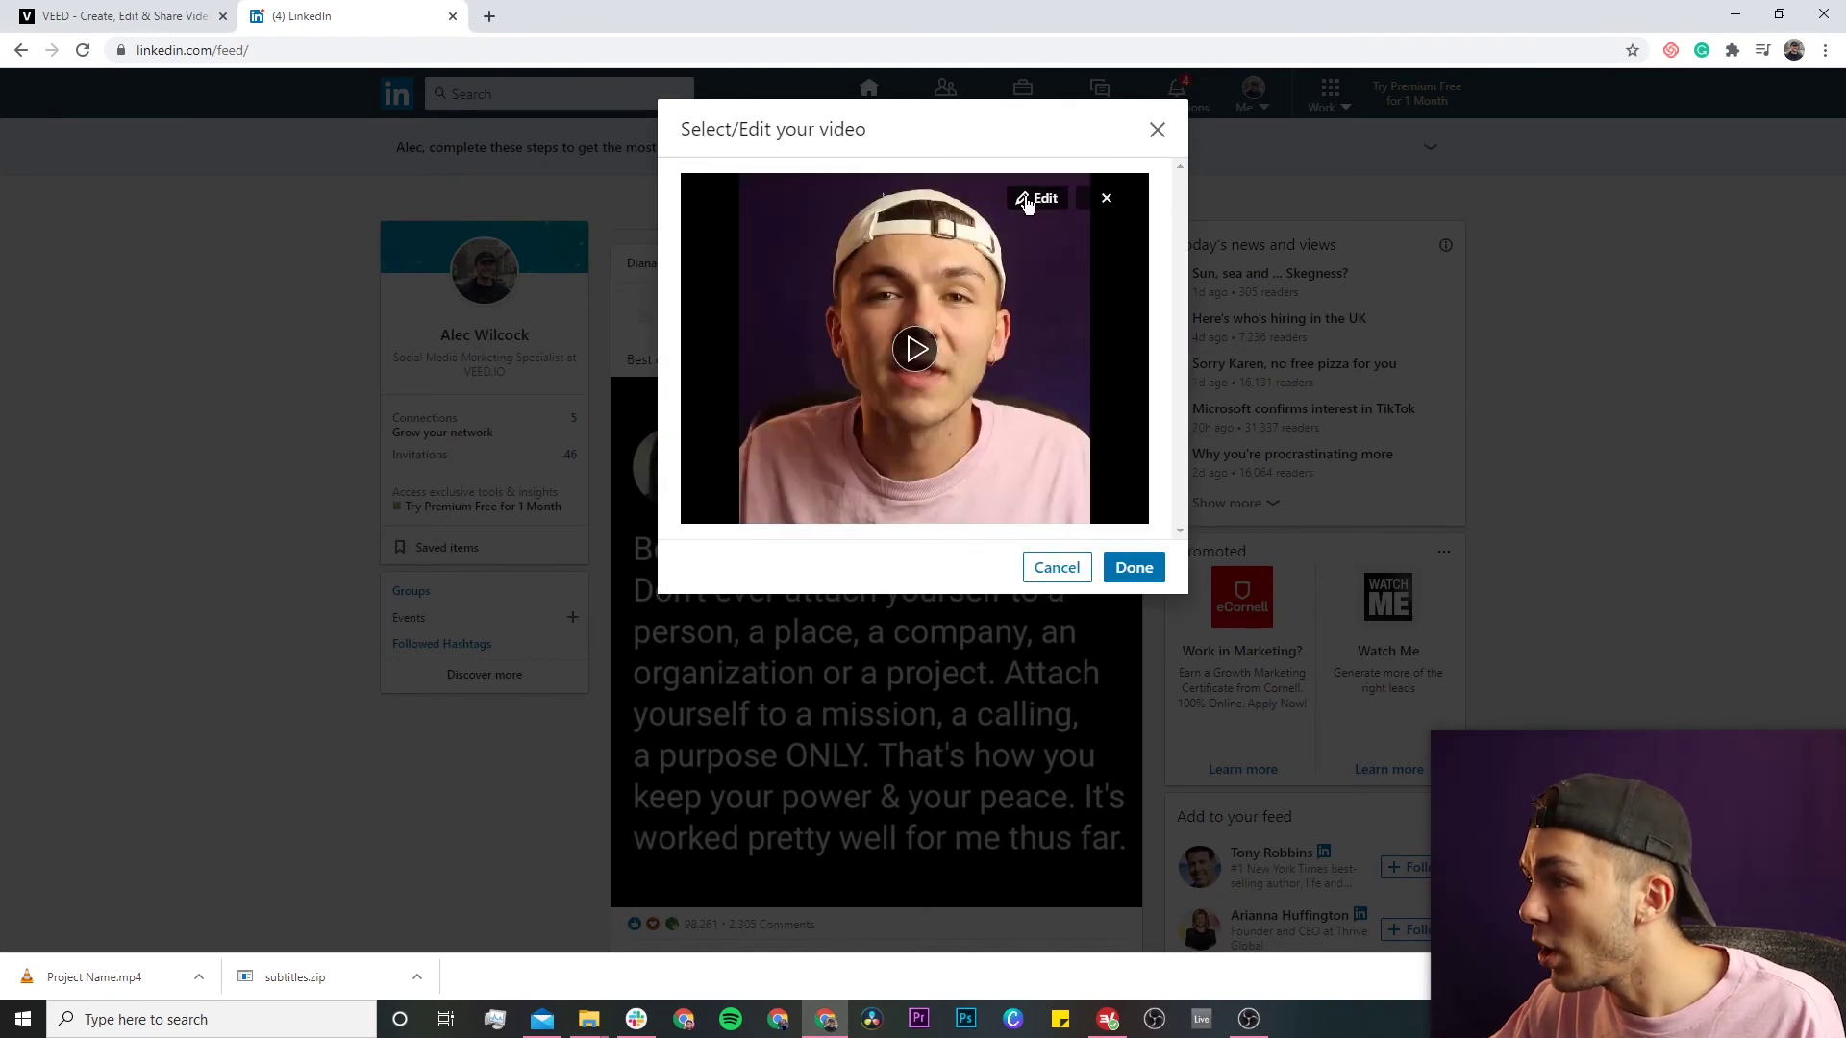
Attach the SRT subtitle file from Downloads as the video's captions, preview it, and return to the draft.
left_click(1046, 199)
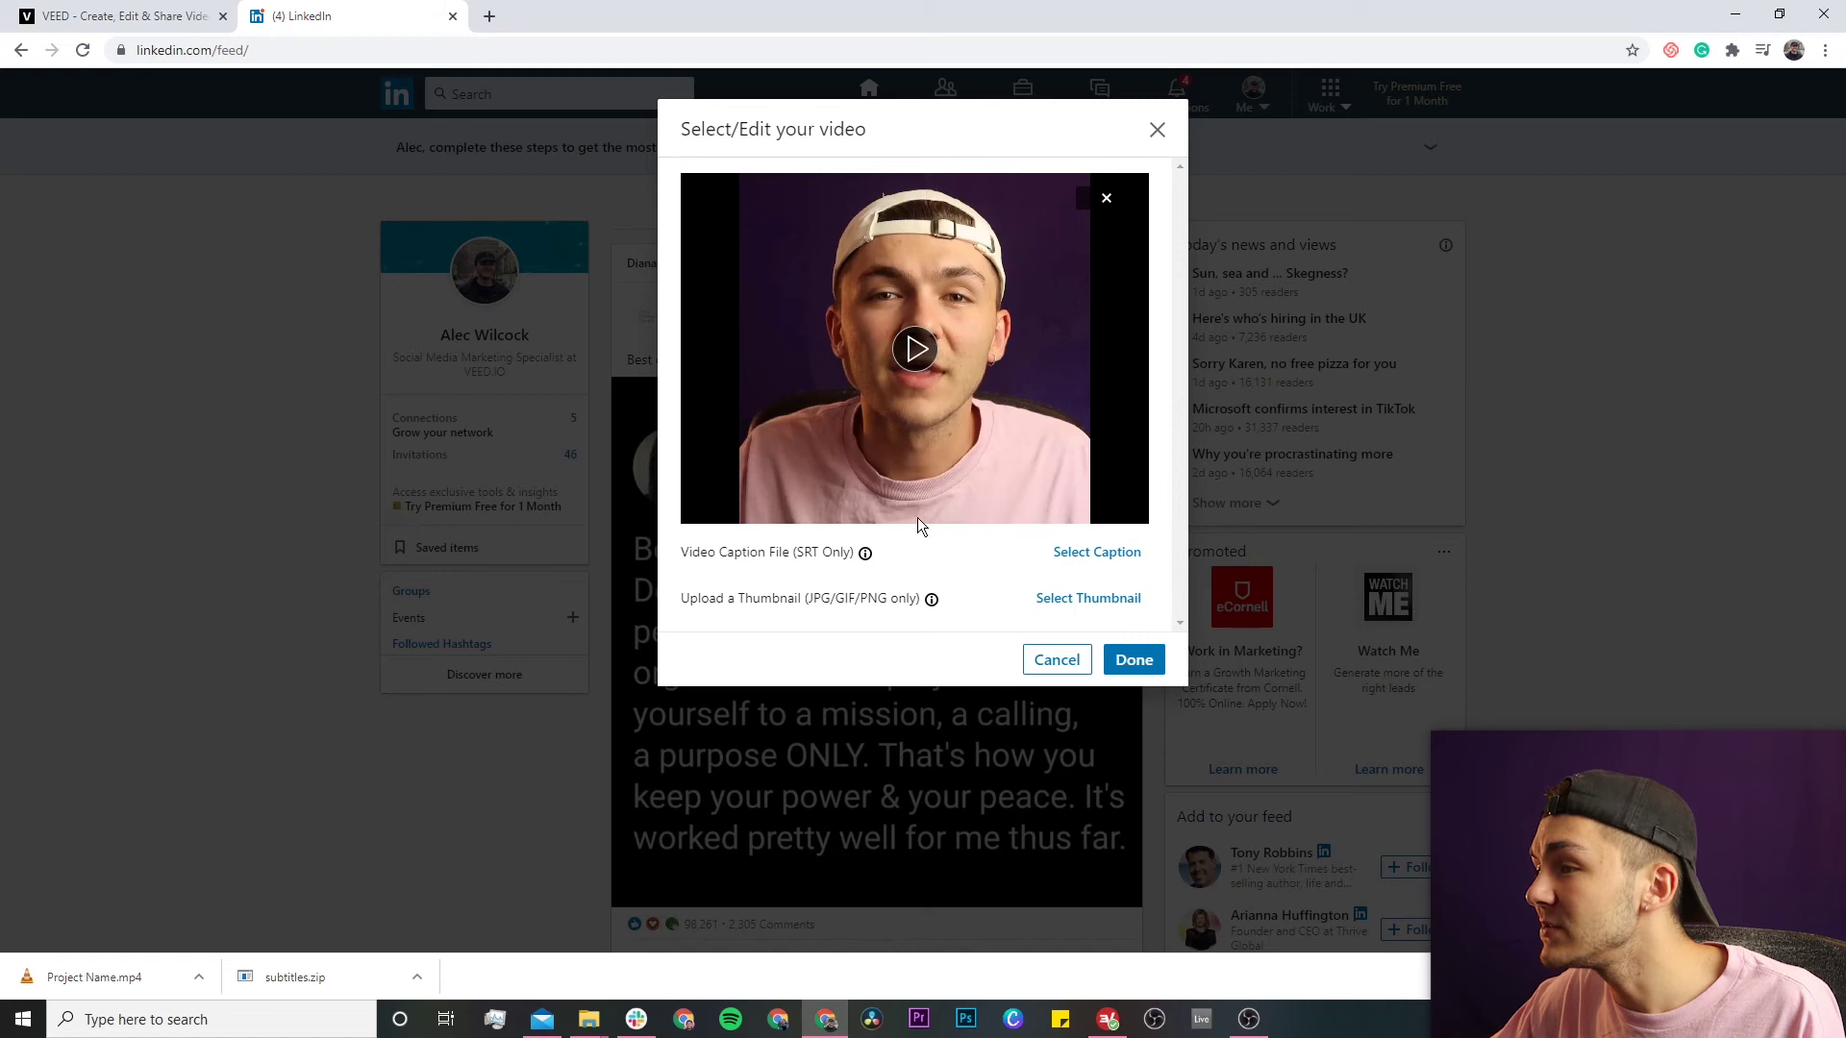
left_click_drag(678, 559, 842, 564)
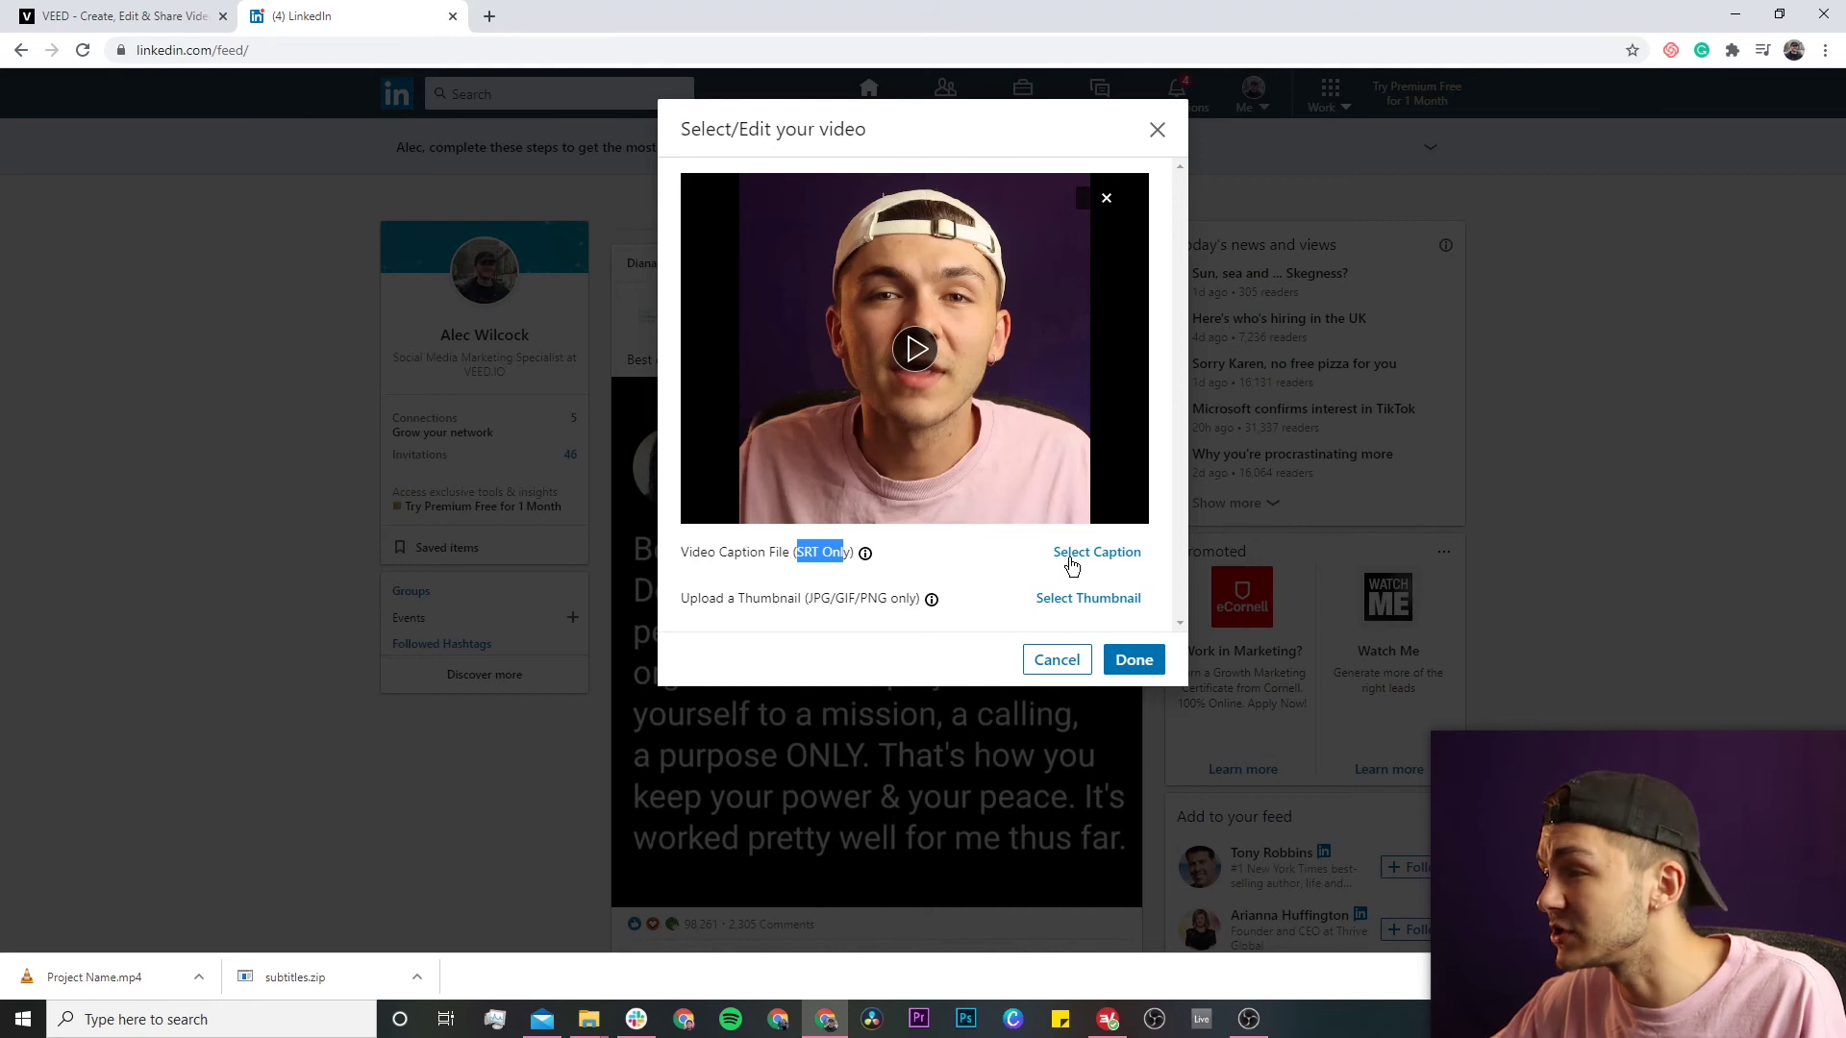
left_click(1086, 556)
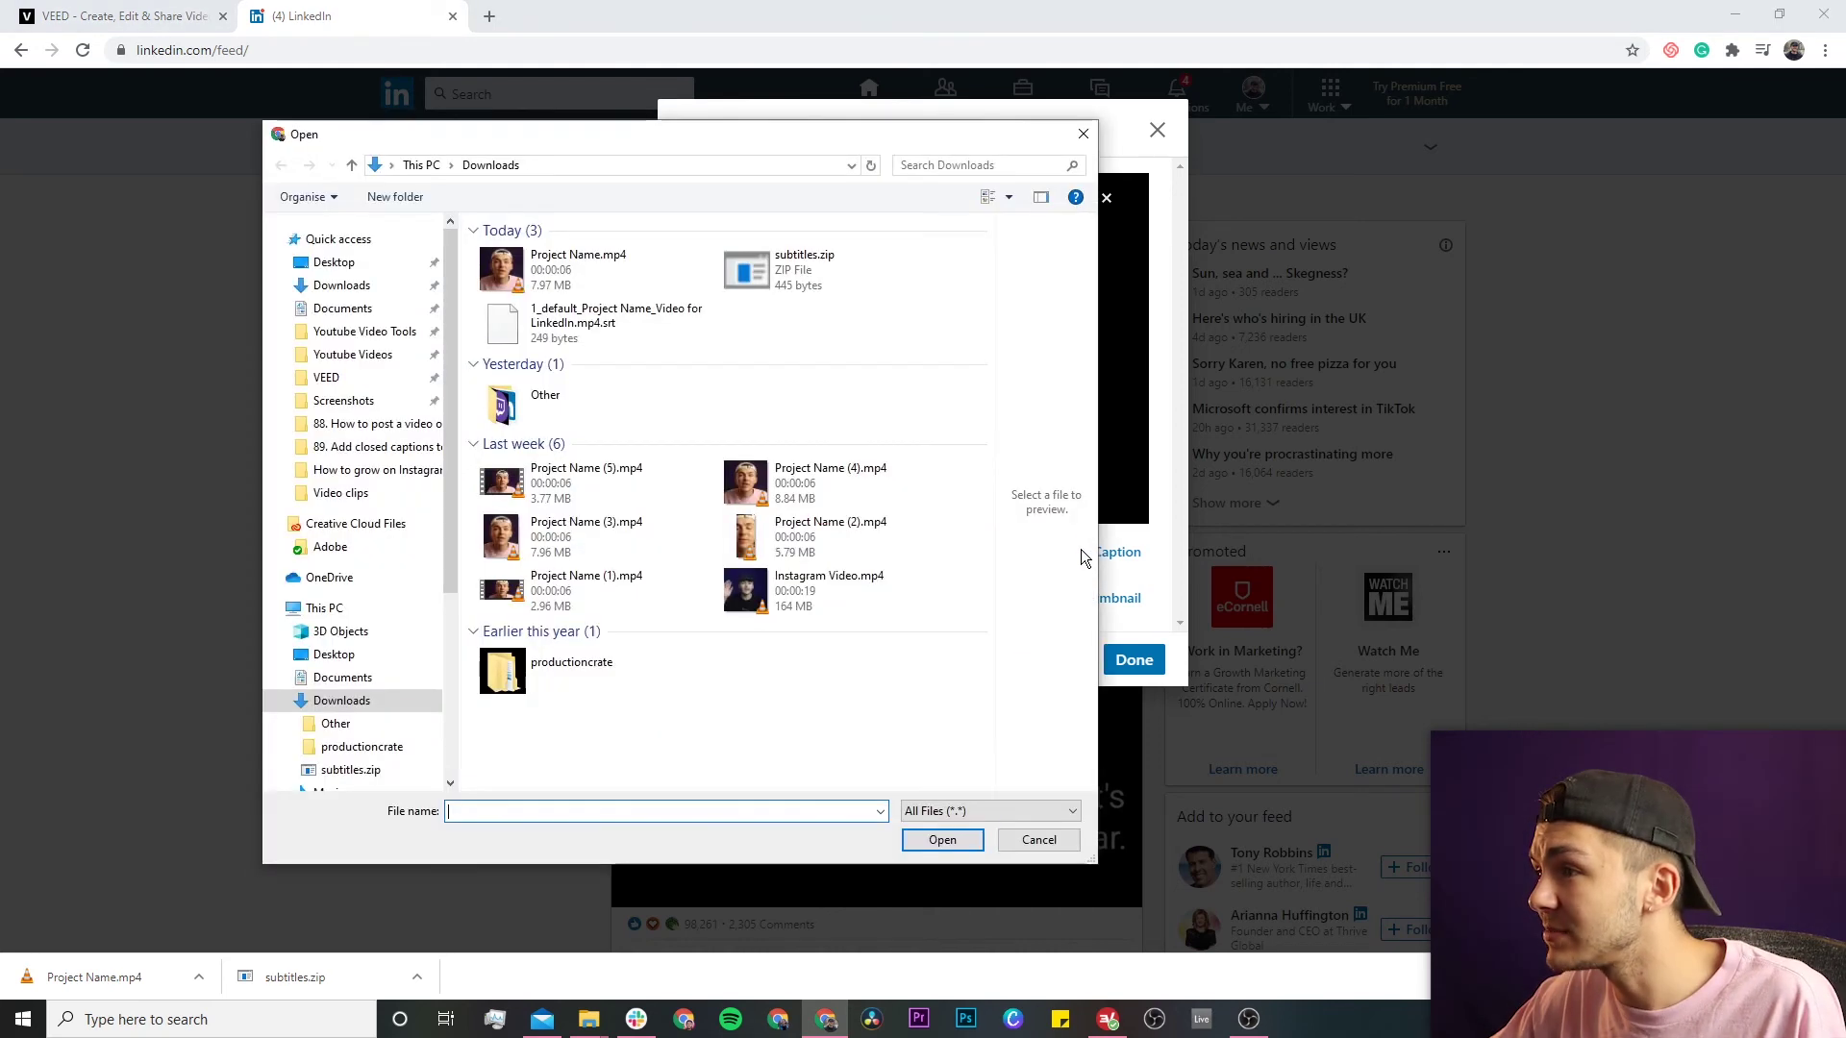
left_click(608, 337)
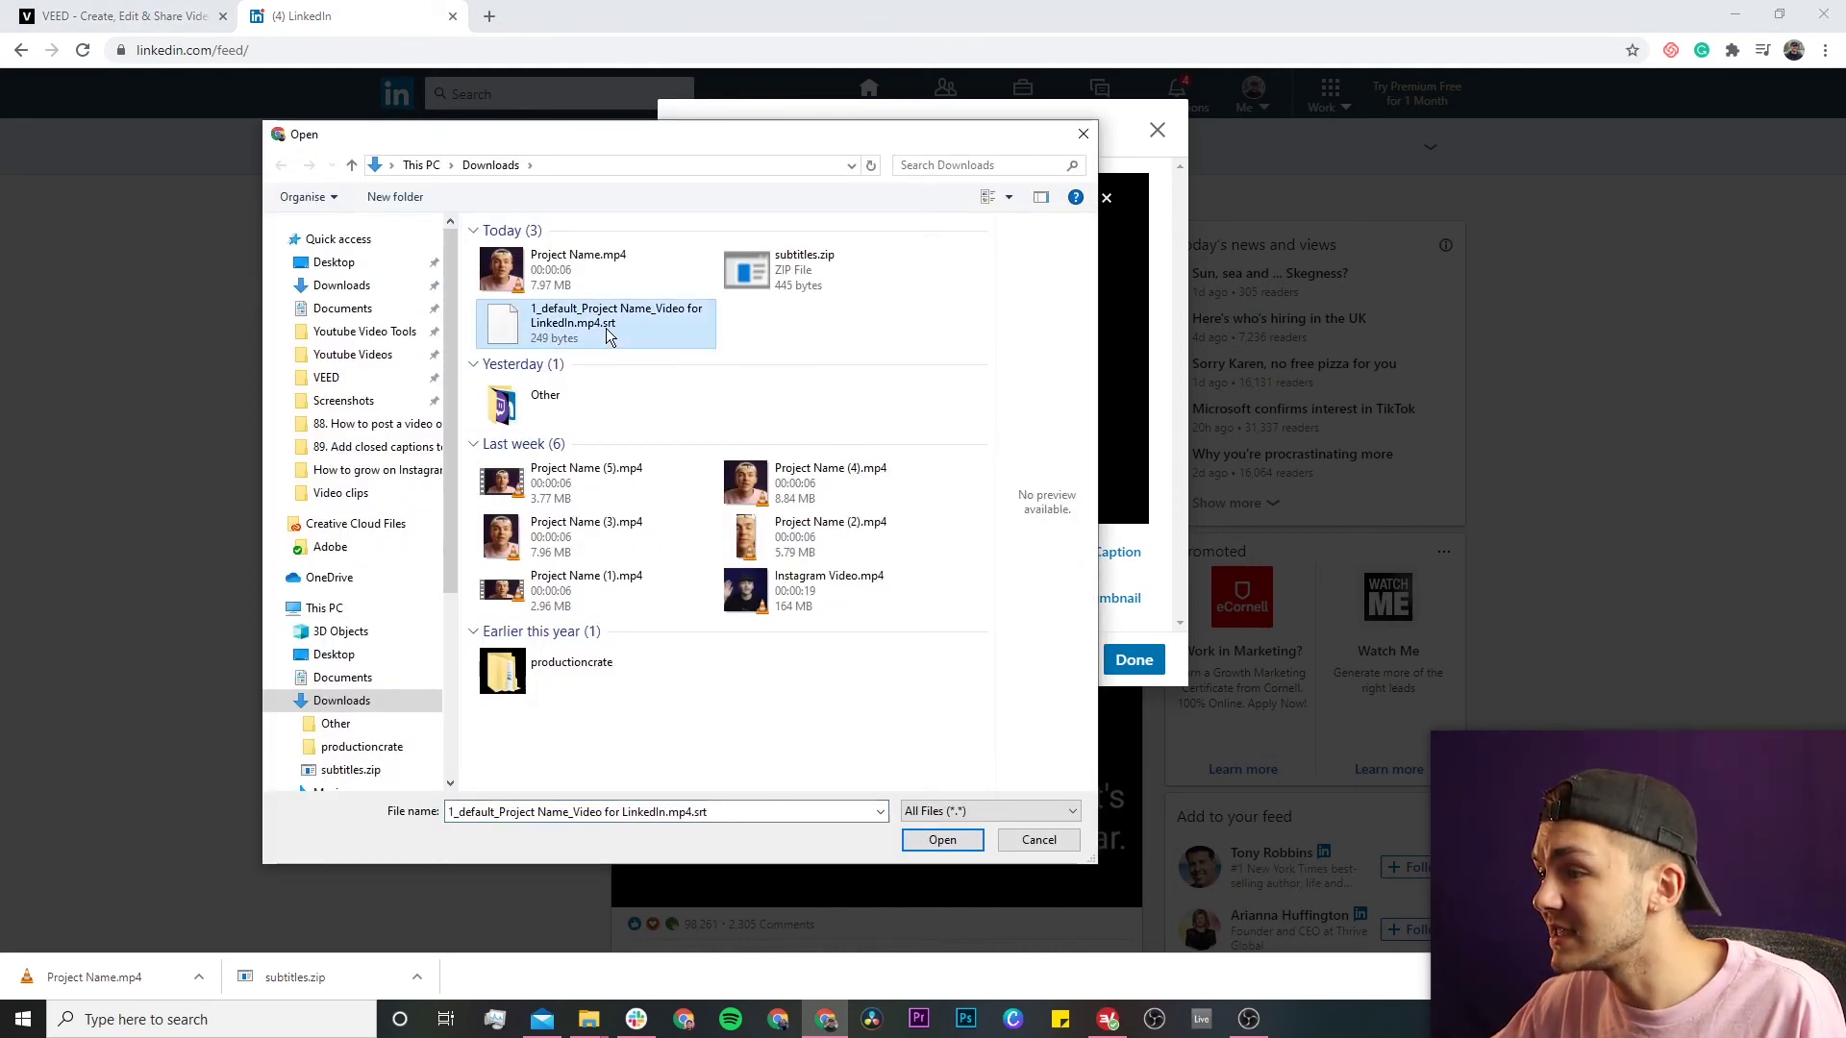
left_click(927, 841)
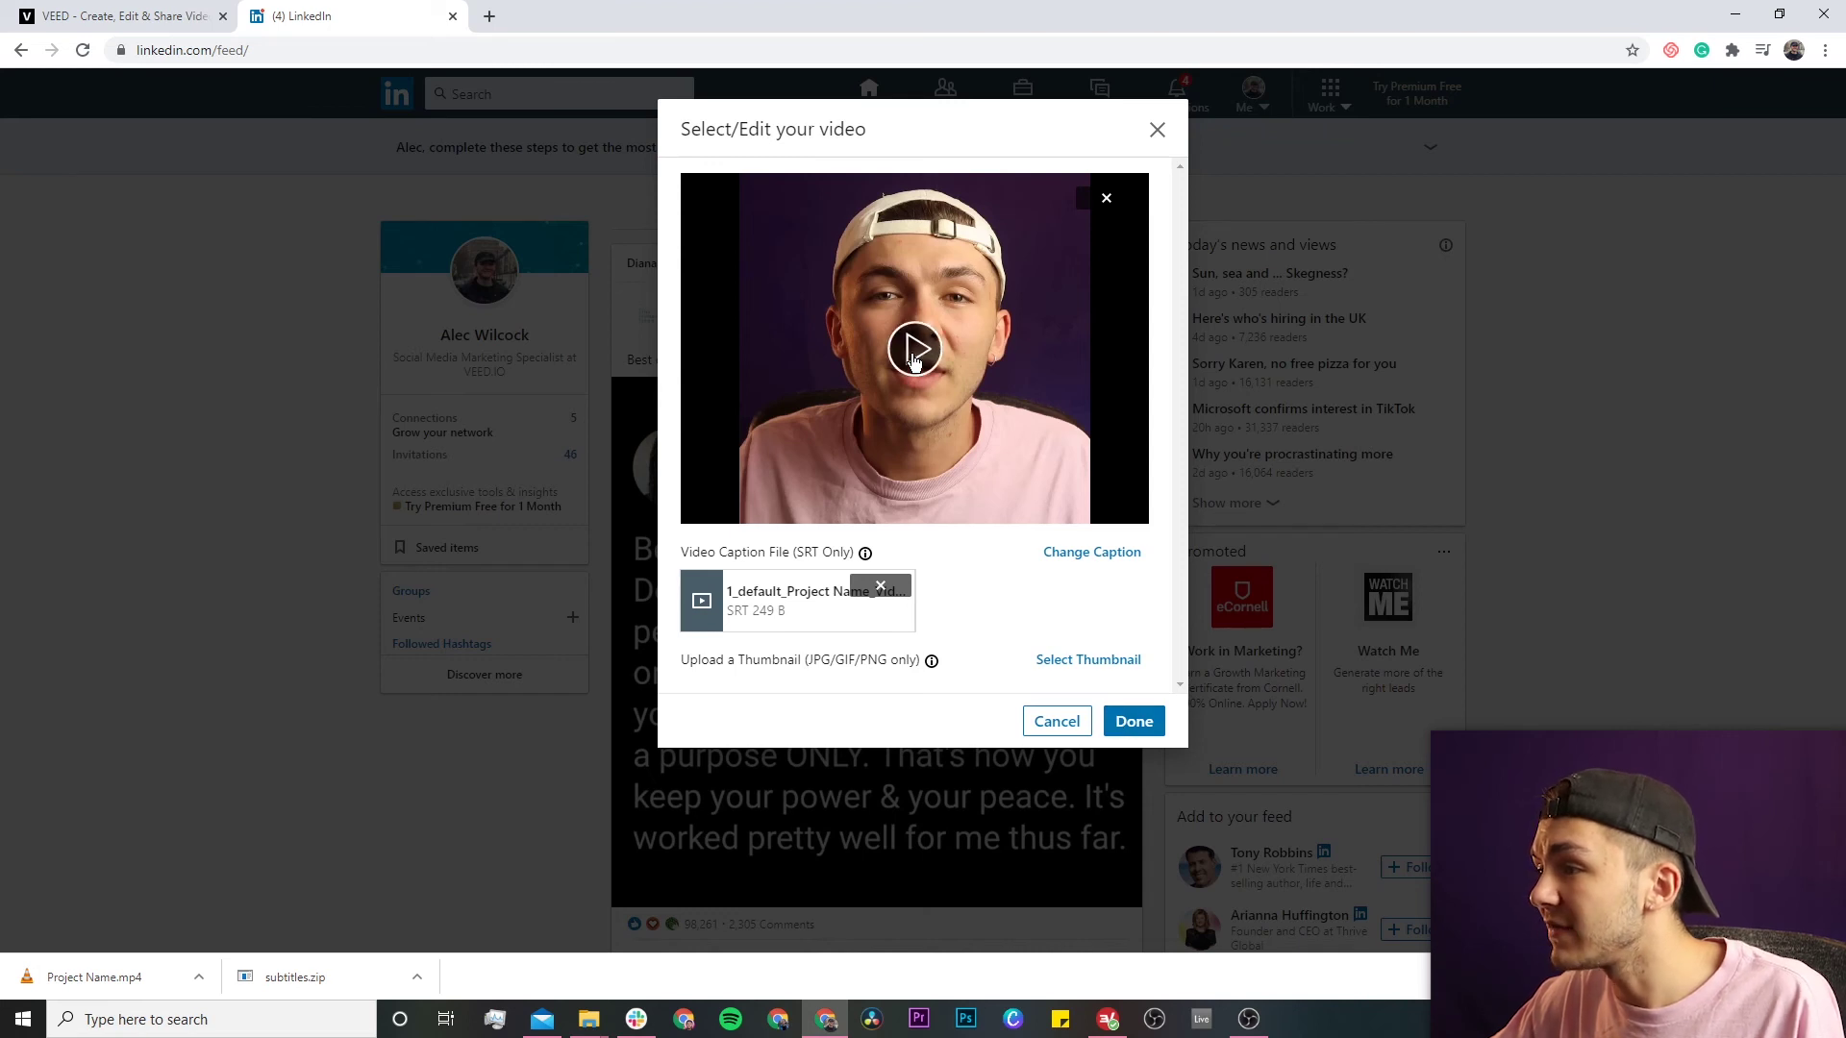
left_click(914, 358)
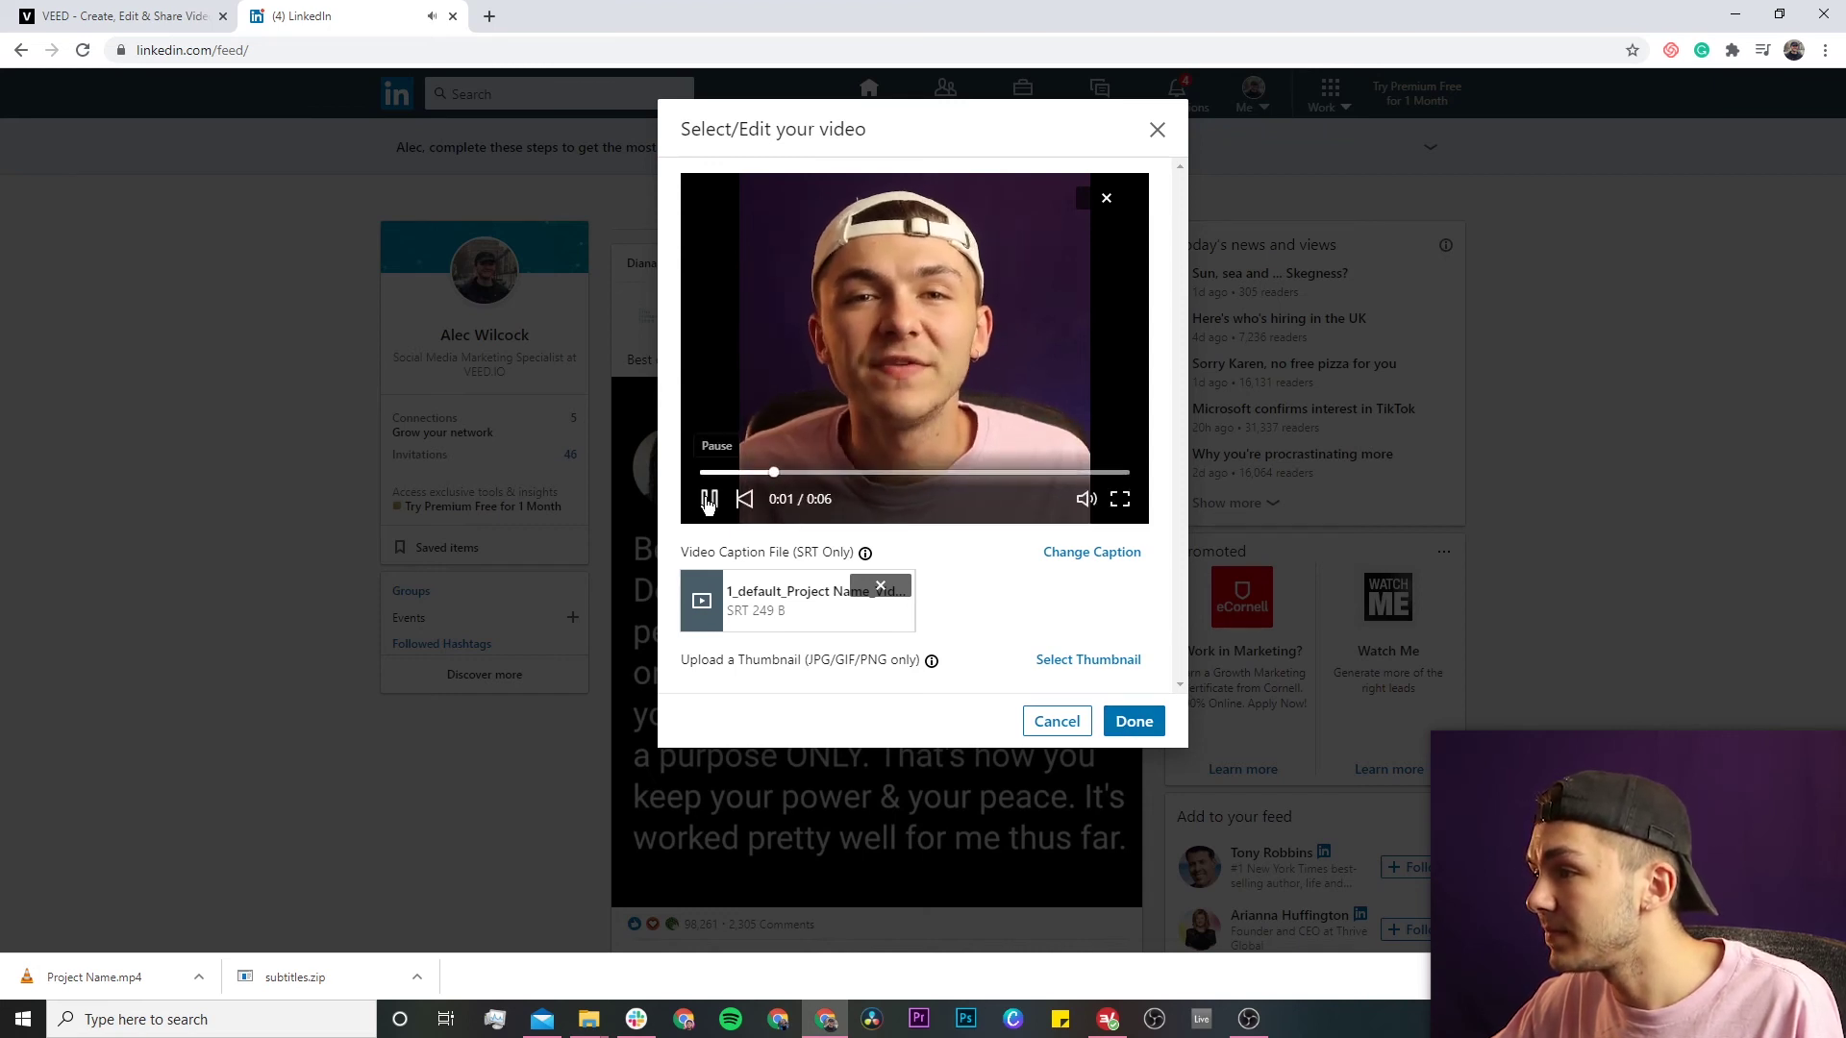
left_click(1130, 724)
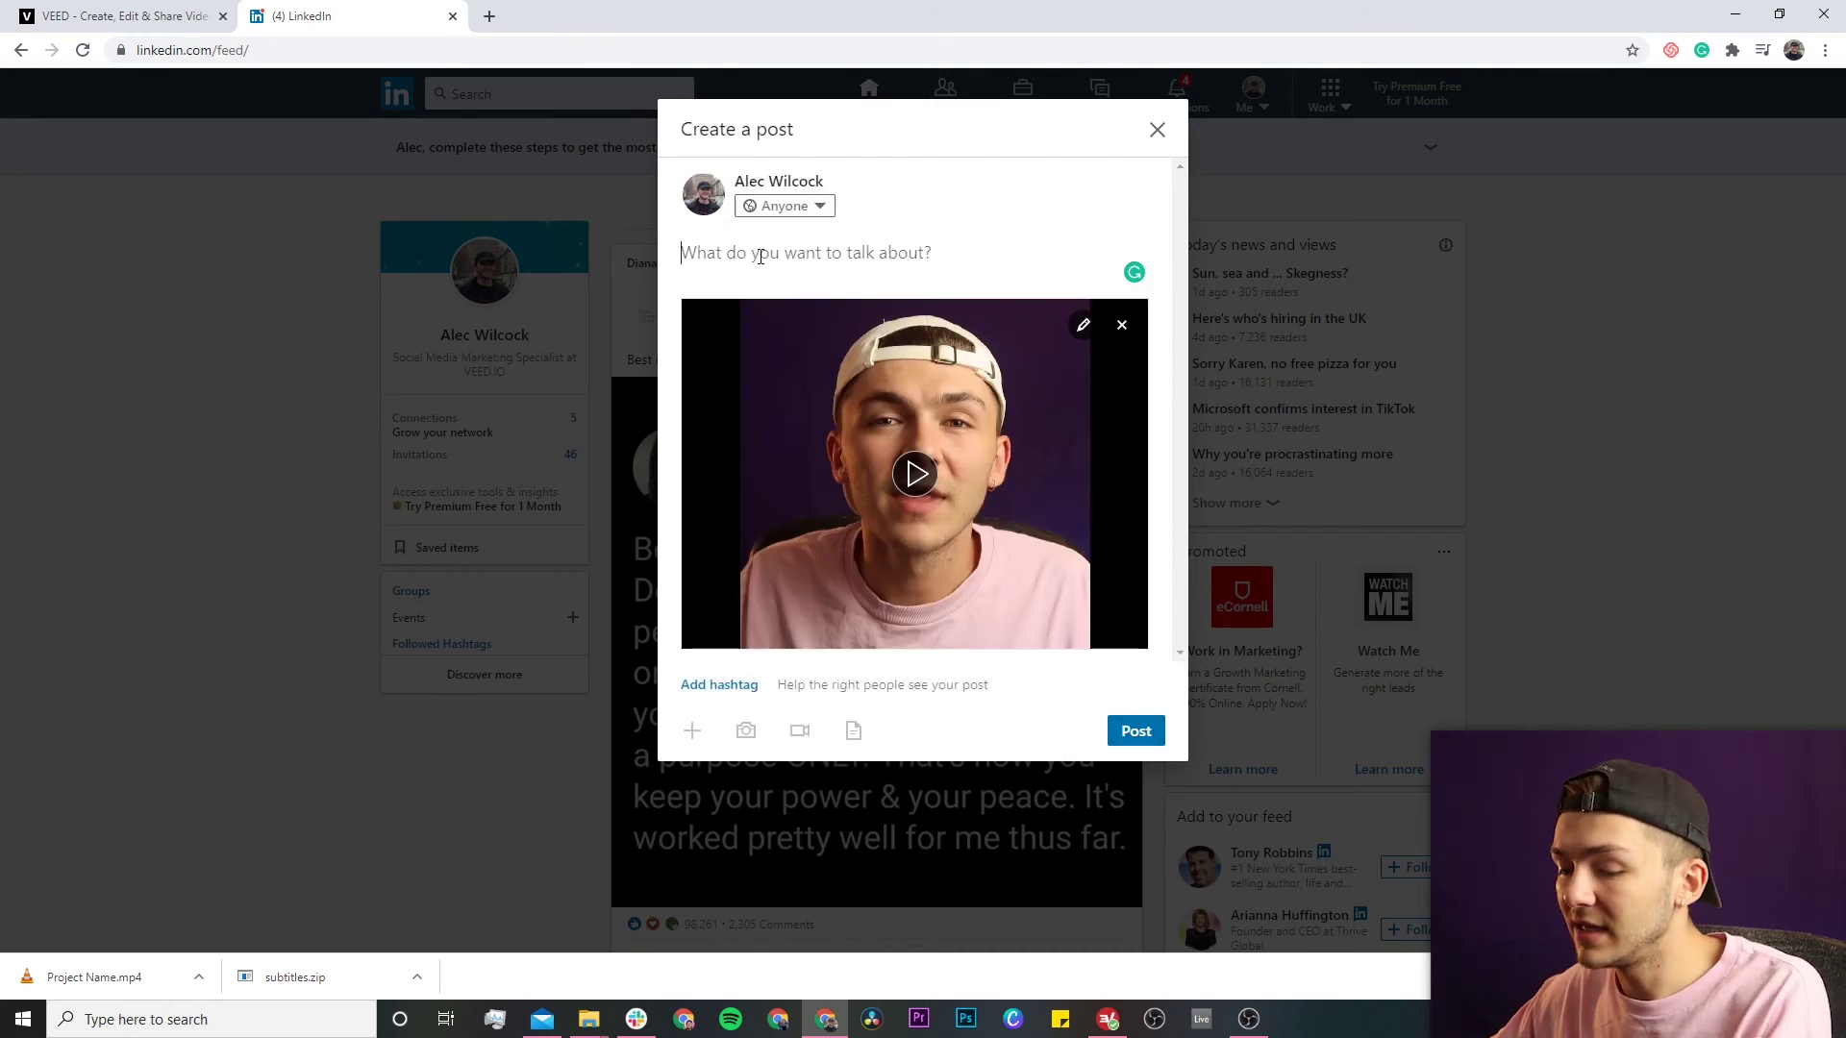
Write 'Test videos. #test' as the post text and publish the captioned video.
left_click(760, 258)
type("Test videos. #")
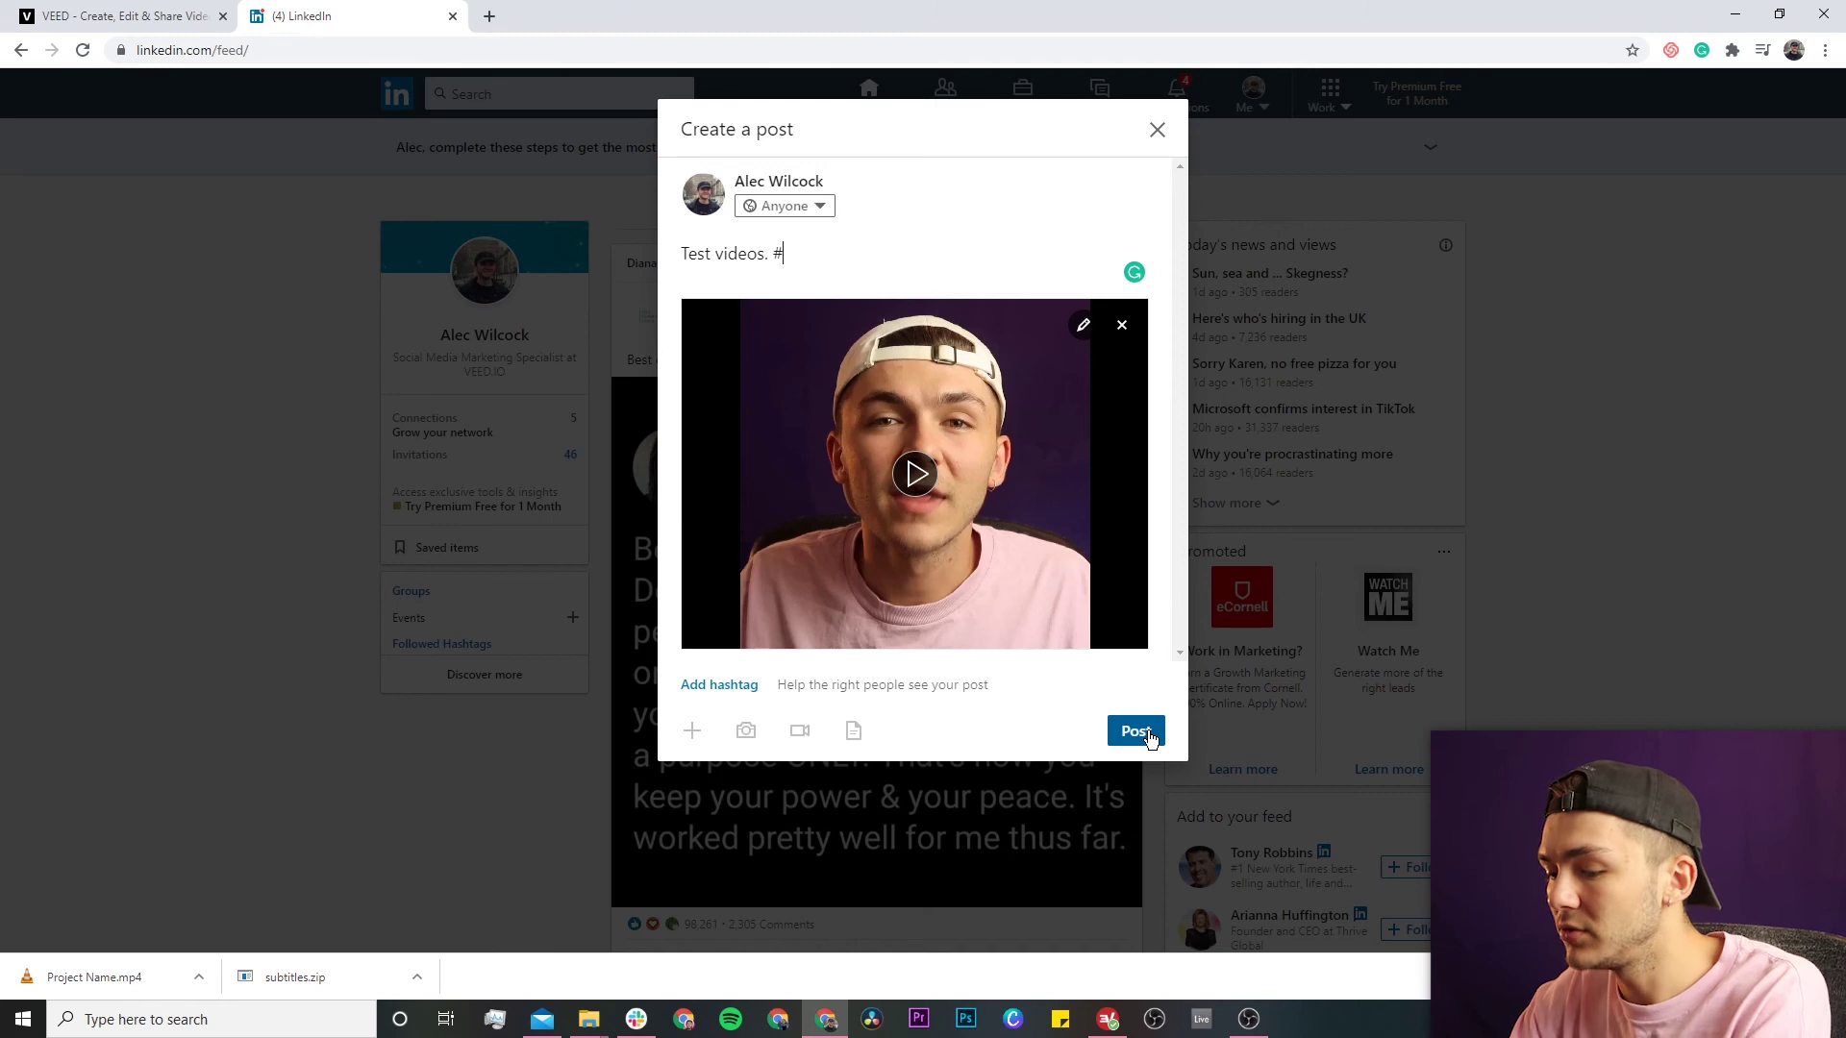
left_click(1149, 734)
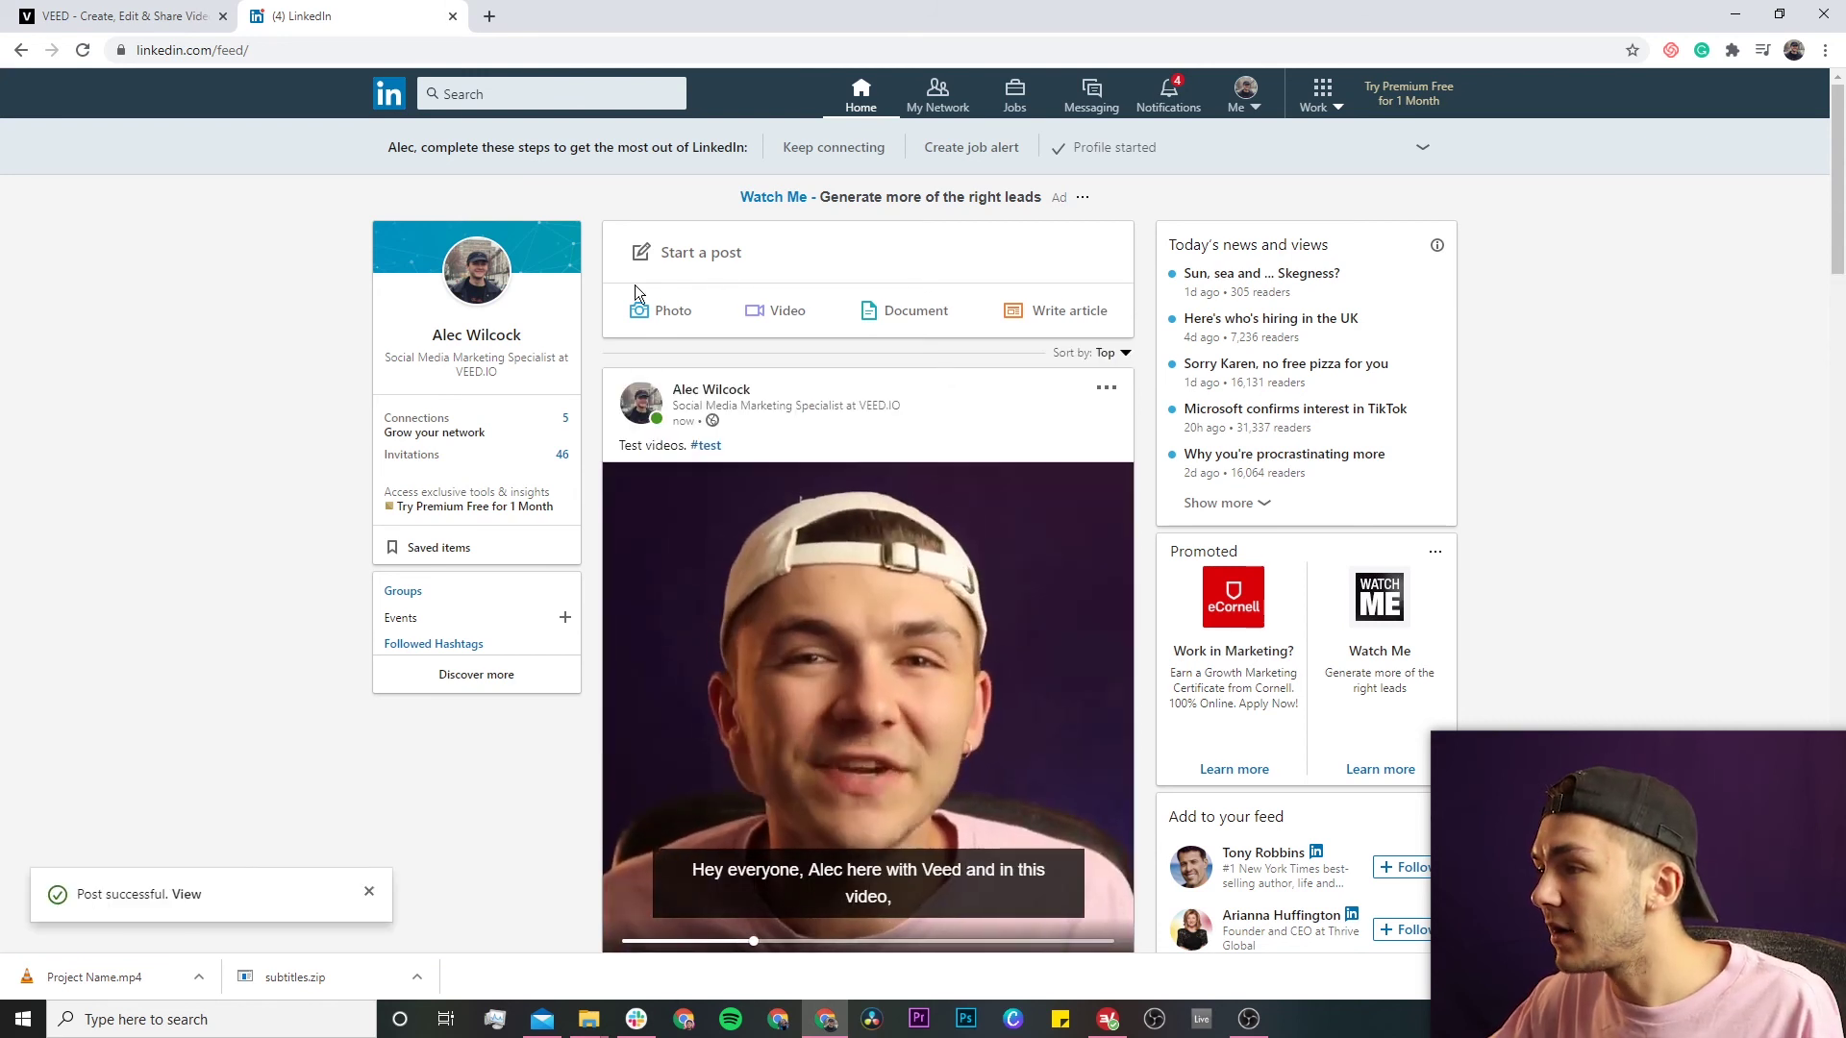
Scroll to the published post and turn the video's CC captions off, then back on.
scroll(714, 285, "down", 2)
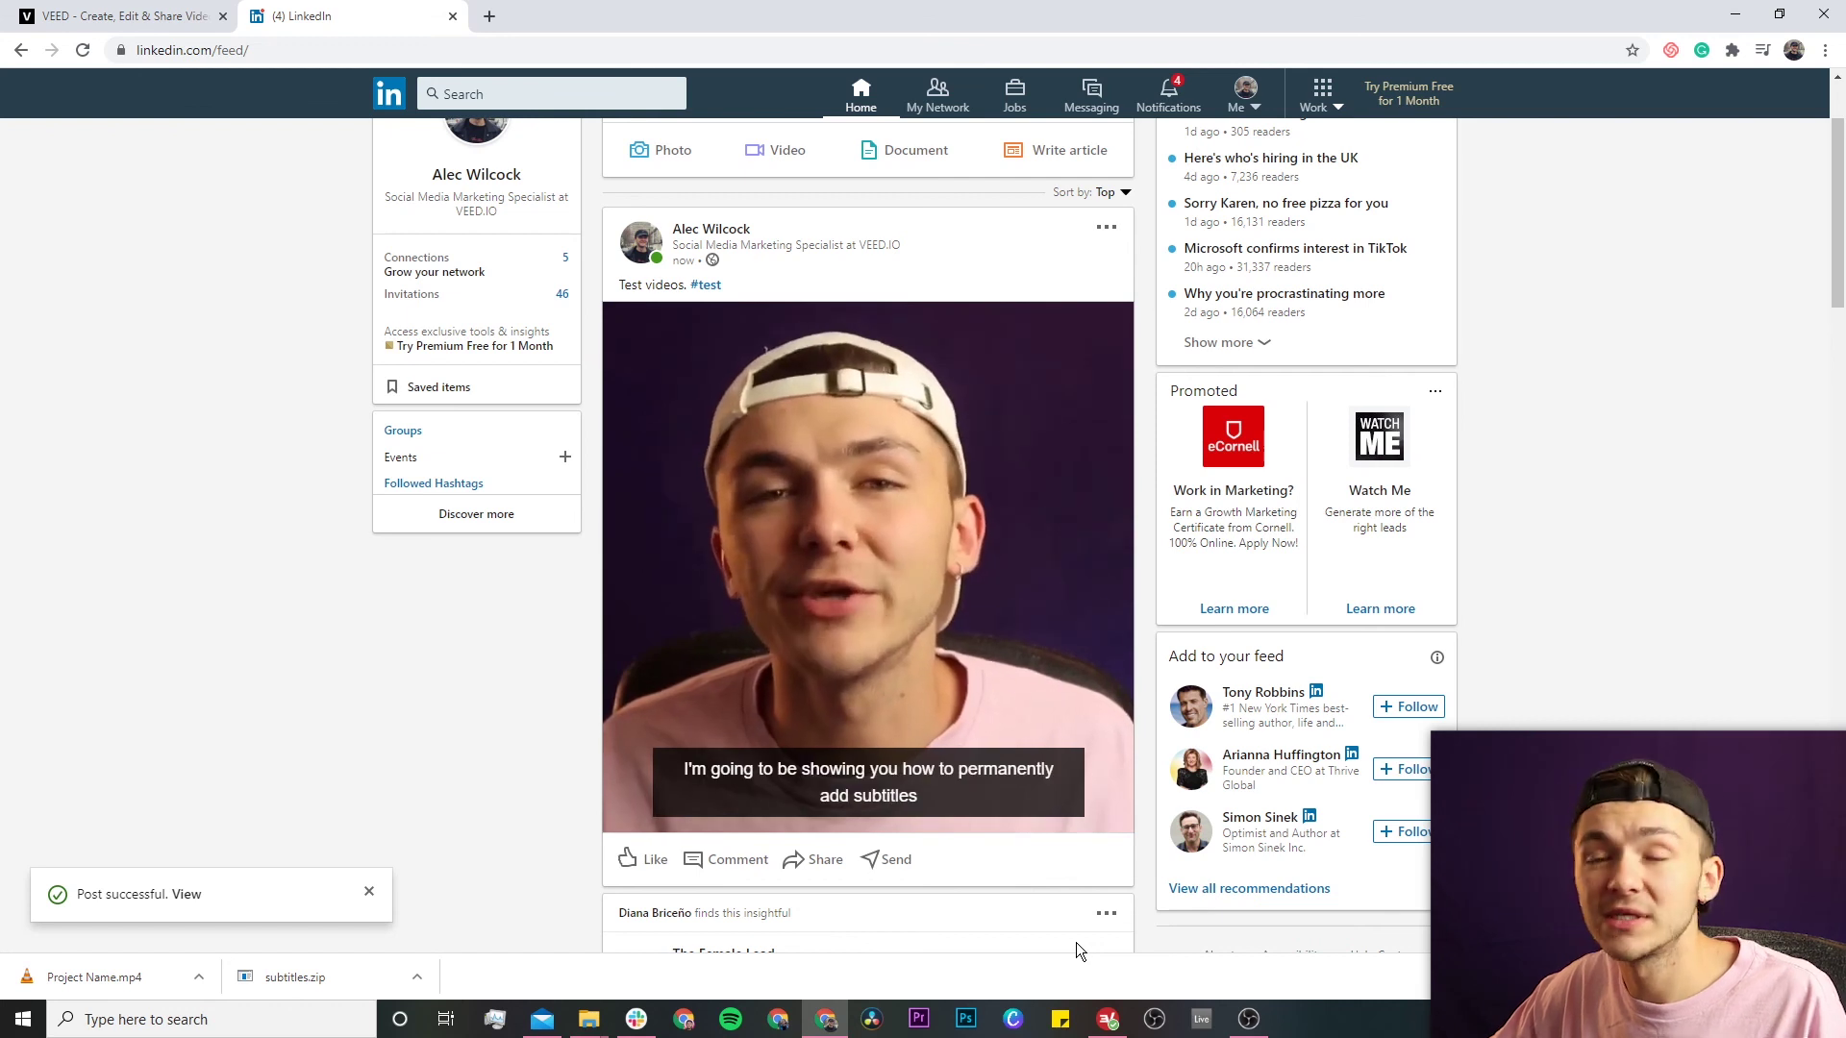
left_click(1036, 809)
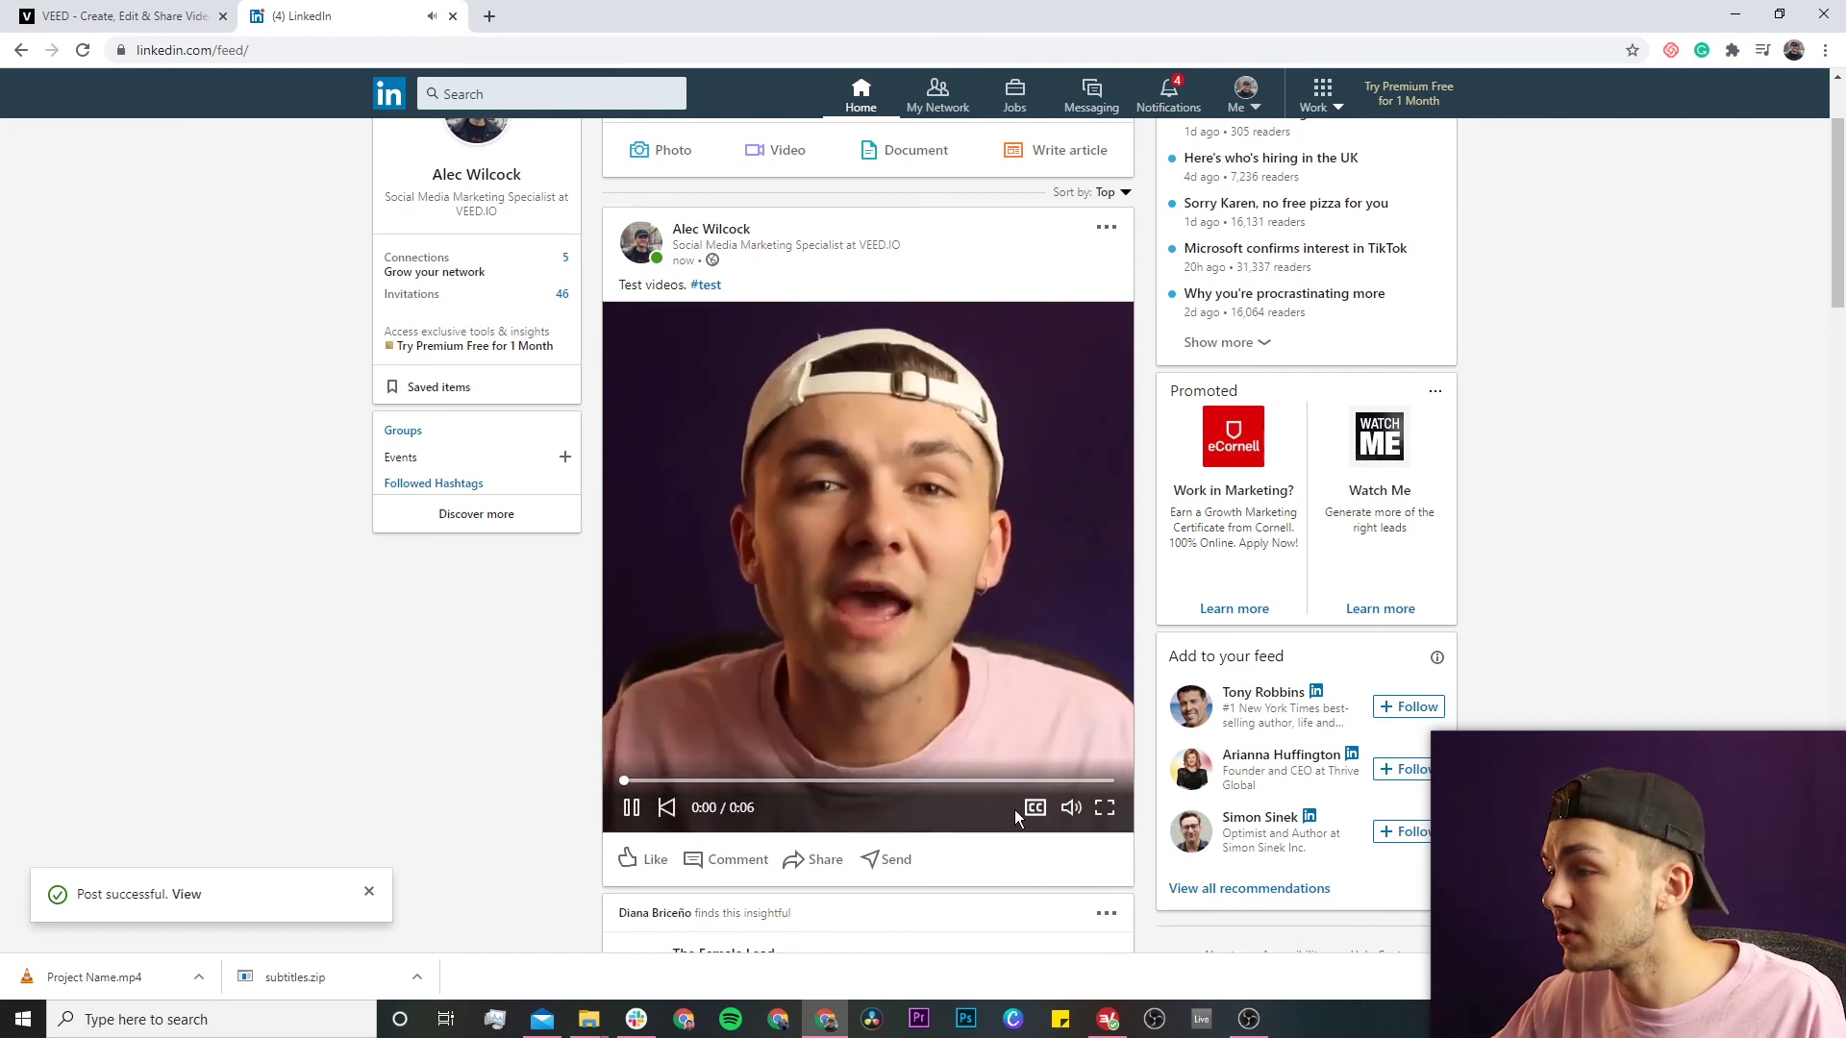
left_click(1036, 810)
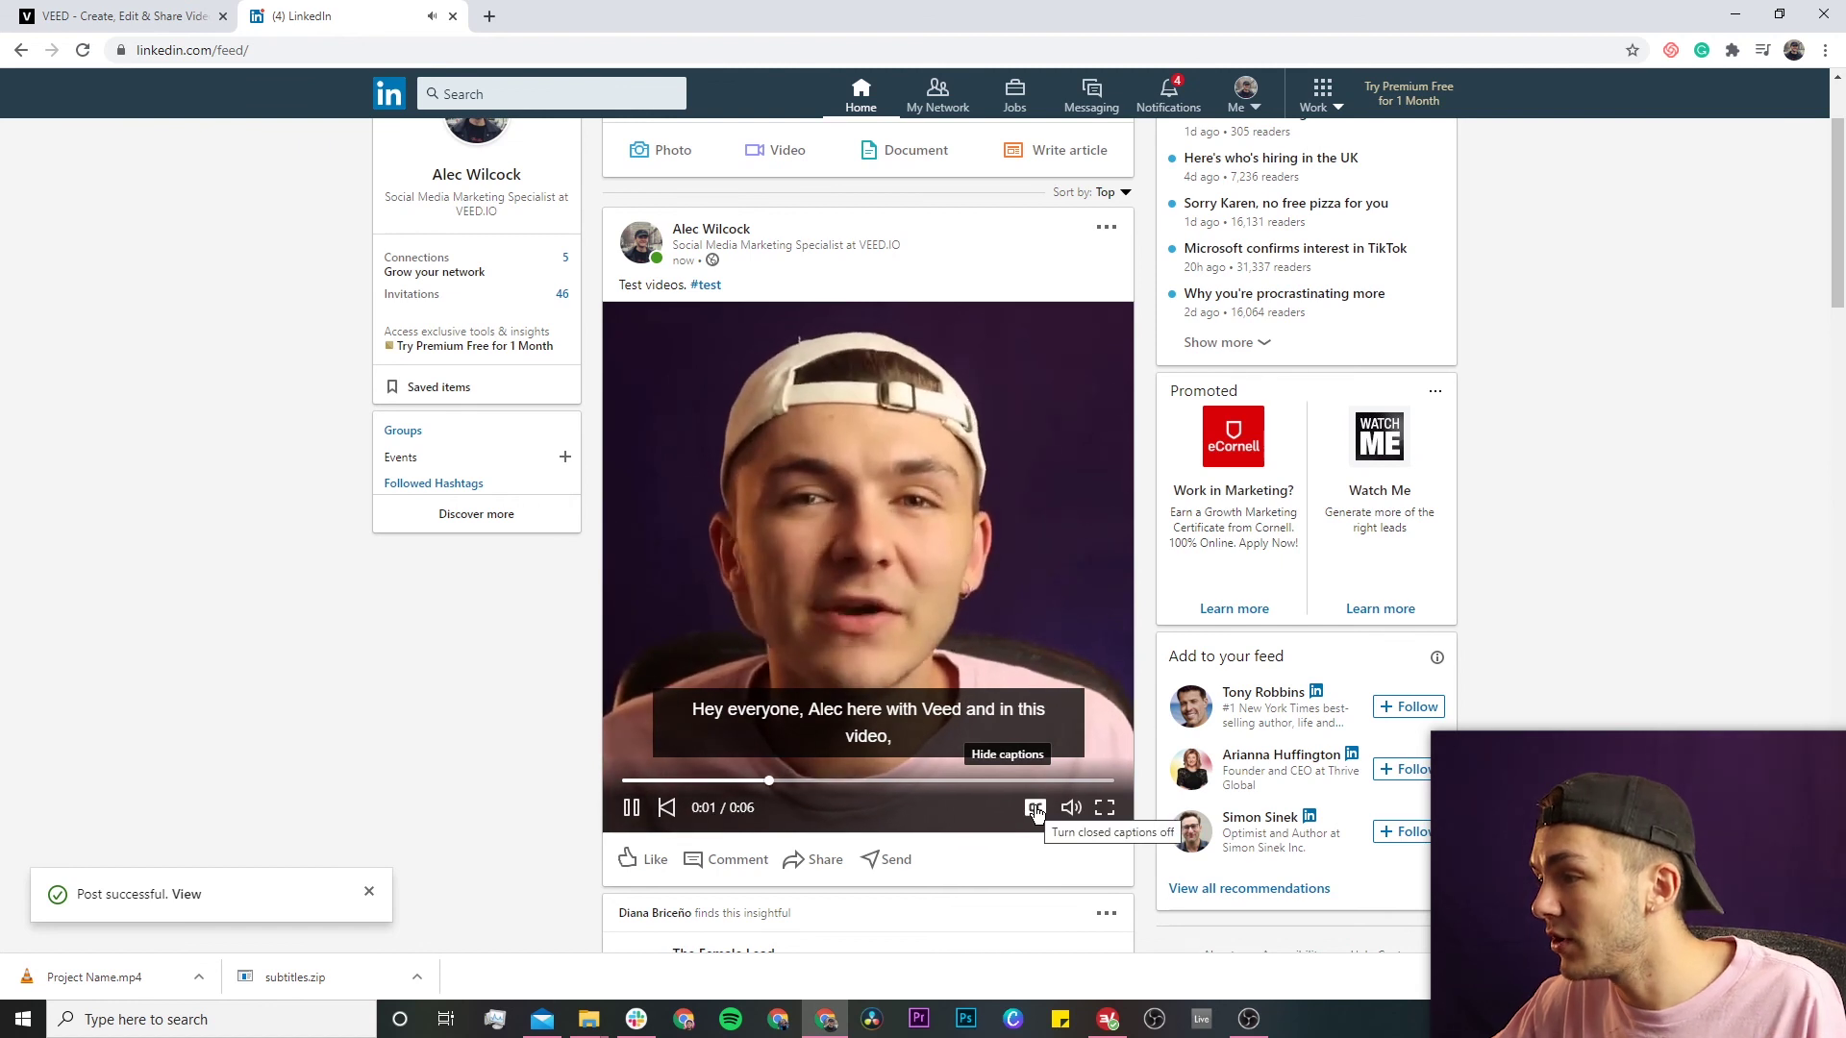